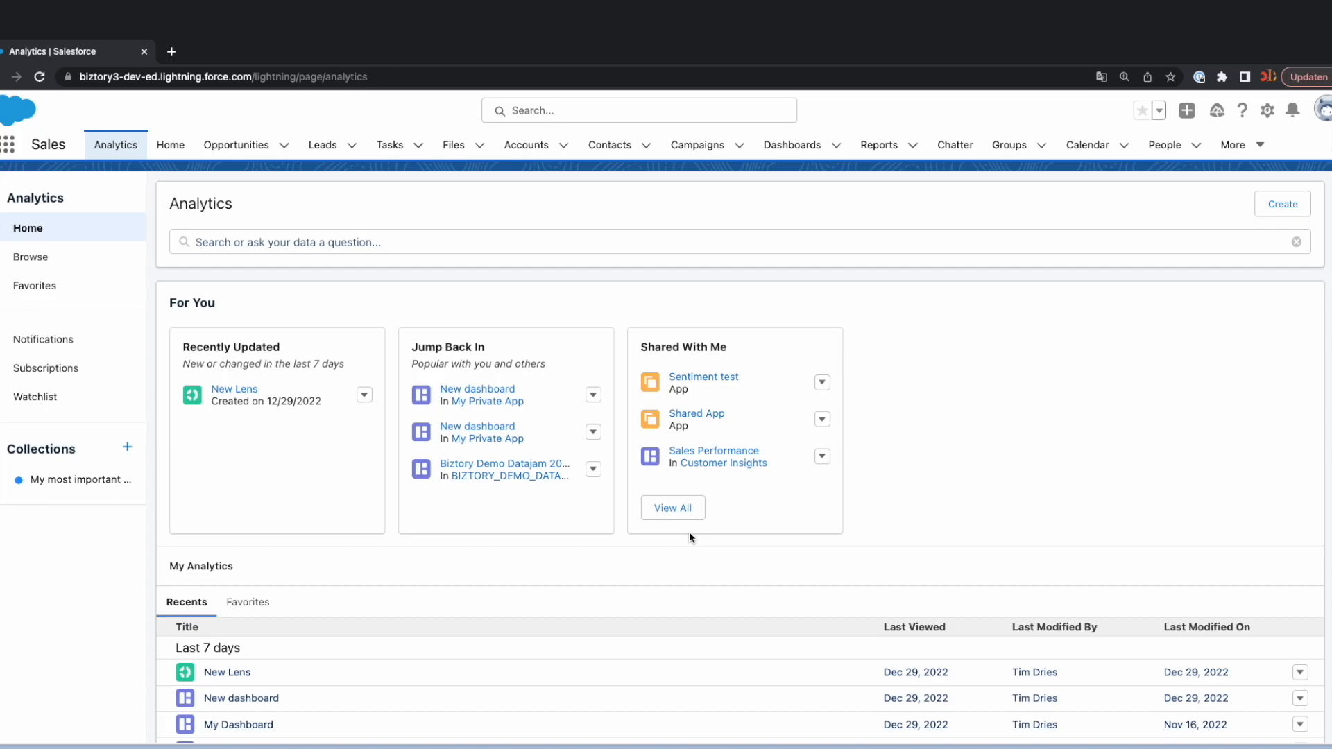
Open the Data Manager from Analytics Studio and create a new recipe.
click(170, 145)
click(8, 144)
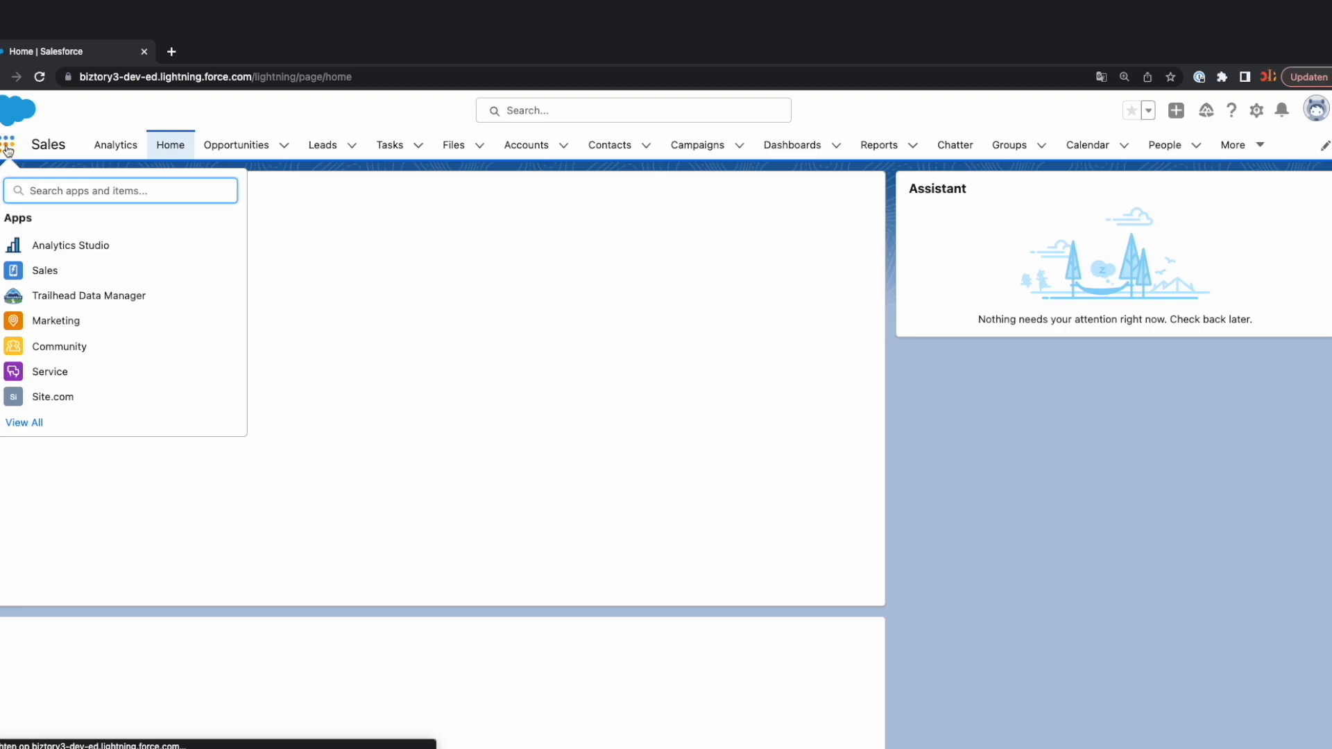
click(89, 247)
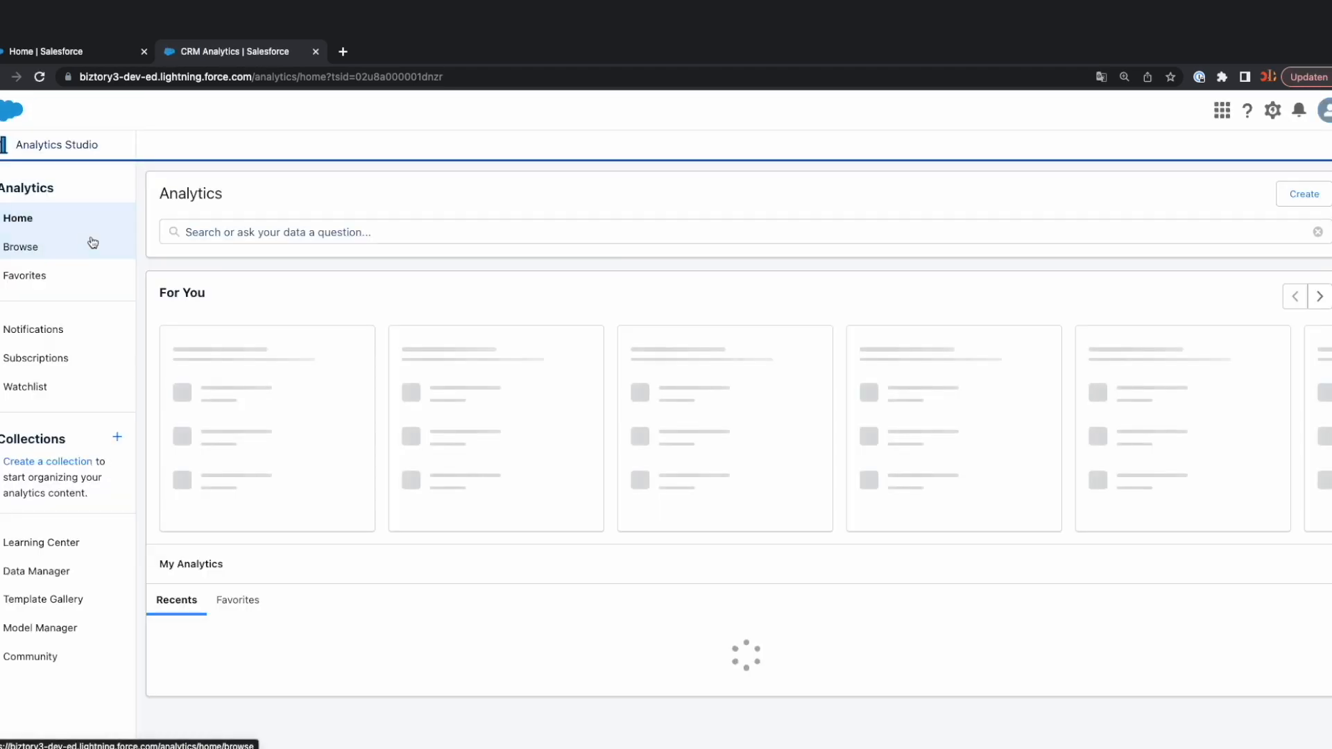
click(43, 575)
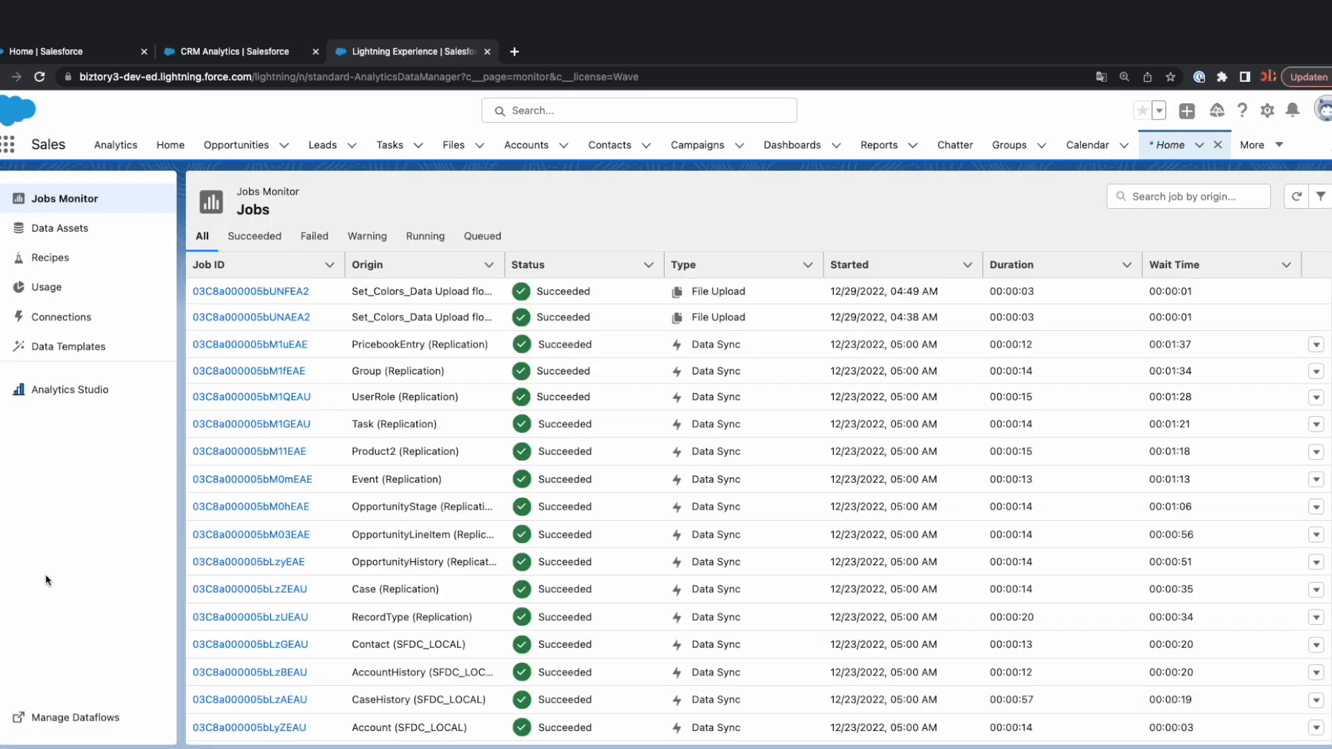
click(46, 261)
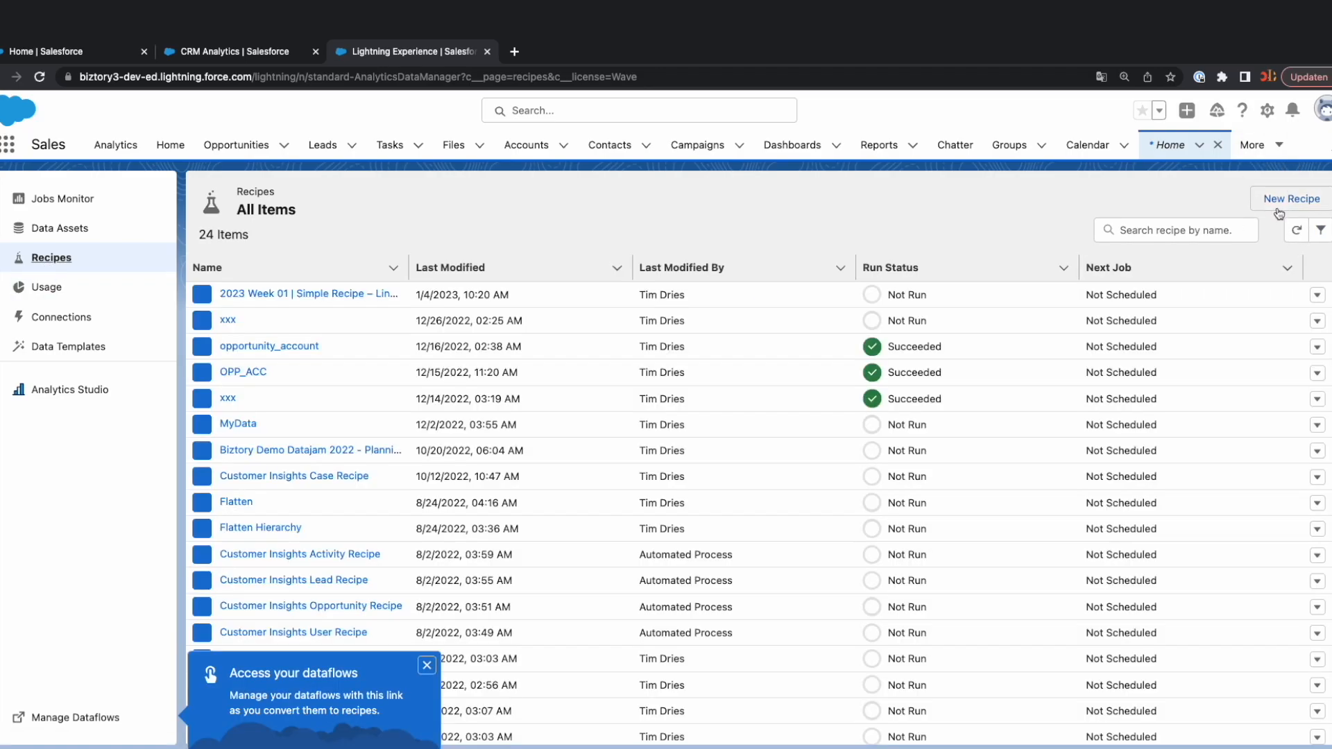
click(1281, 201)
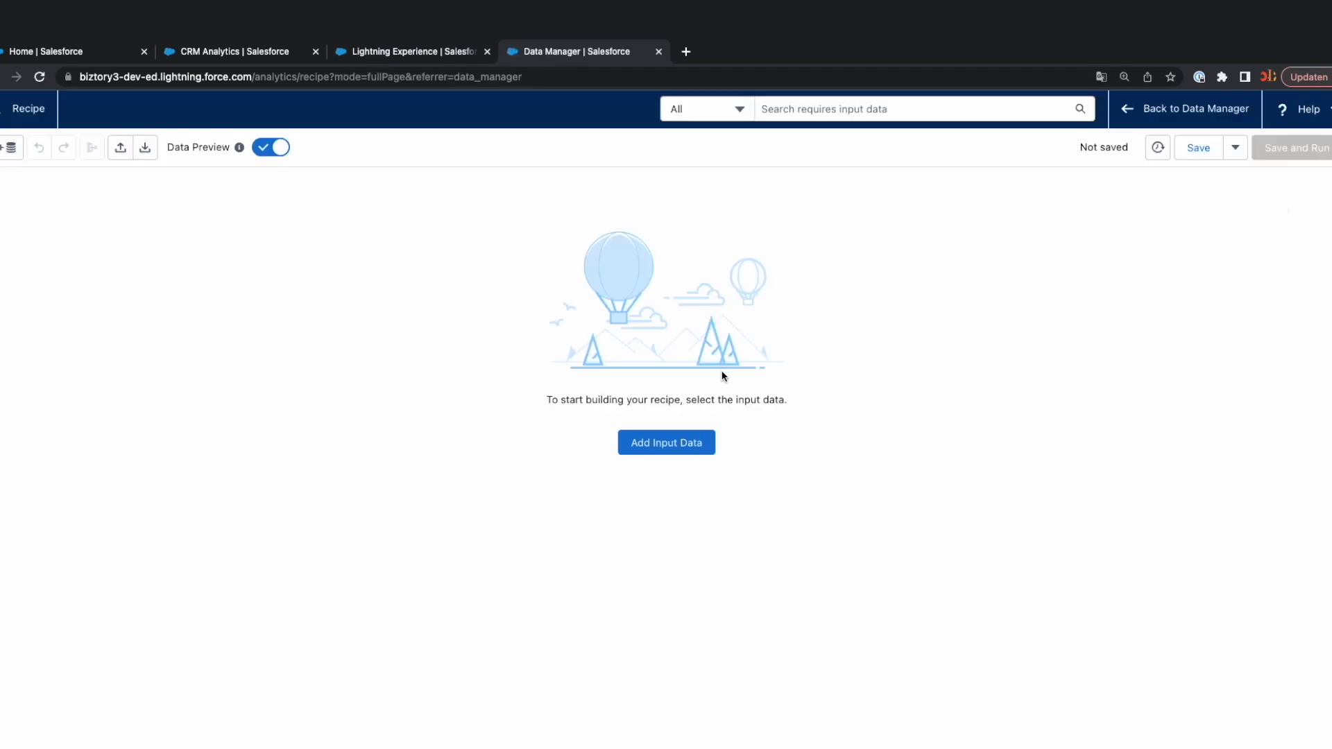
Limit the input data sources to Salesforce Objects and add the SFDC_LOCAL Opportunity object to the recipe.
click(9, 149)
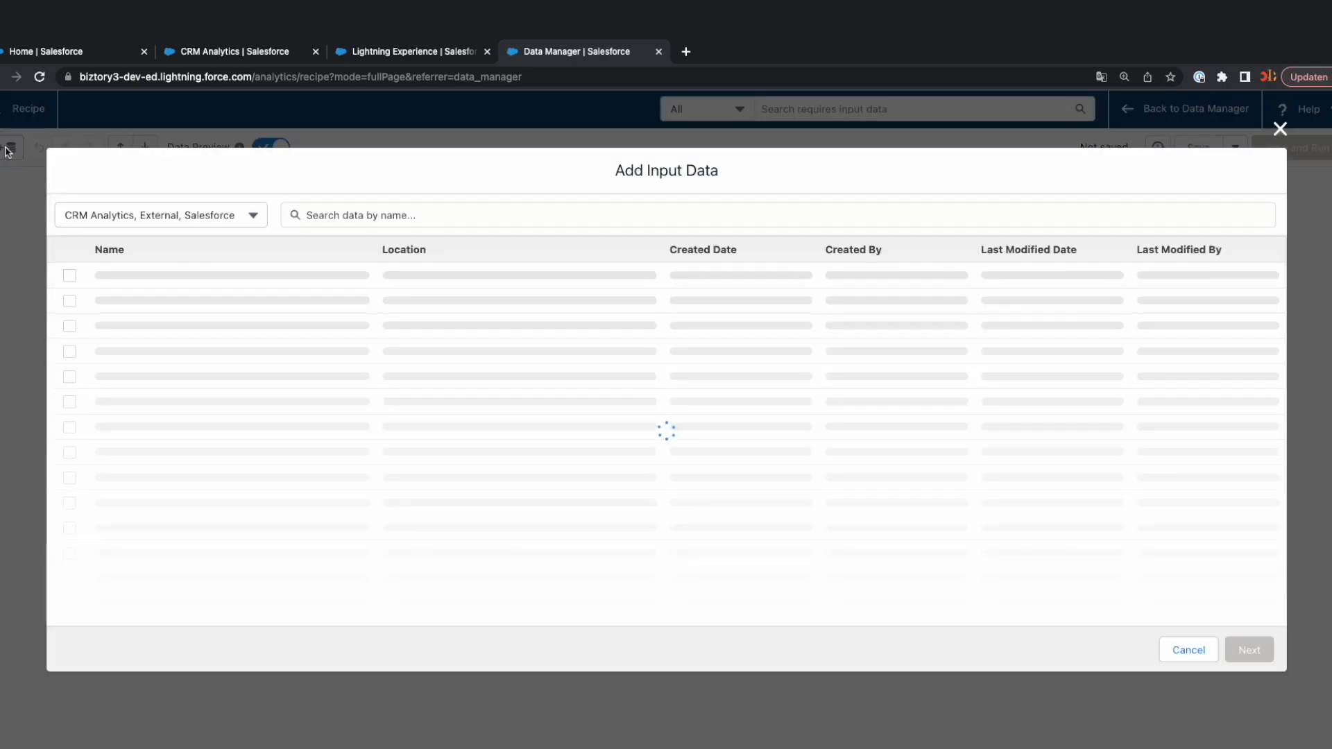
click(203, 211)
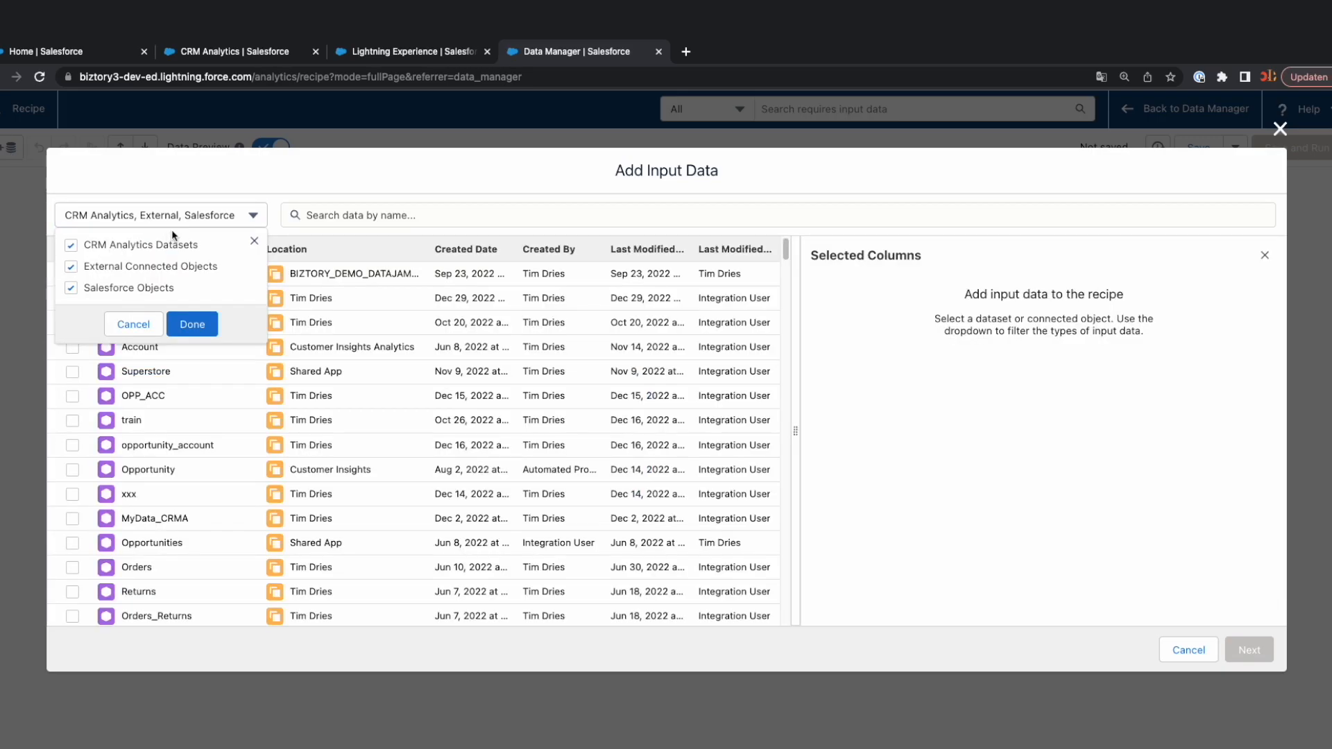
click(71, 267)
click(72, 246)
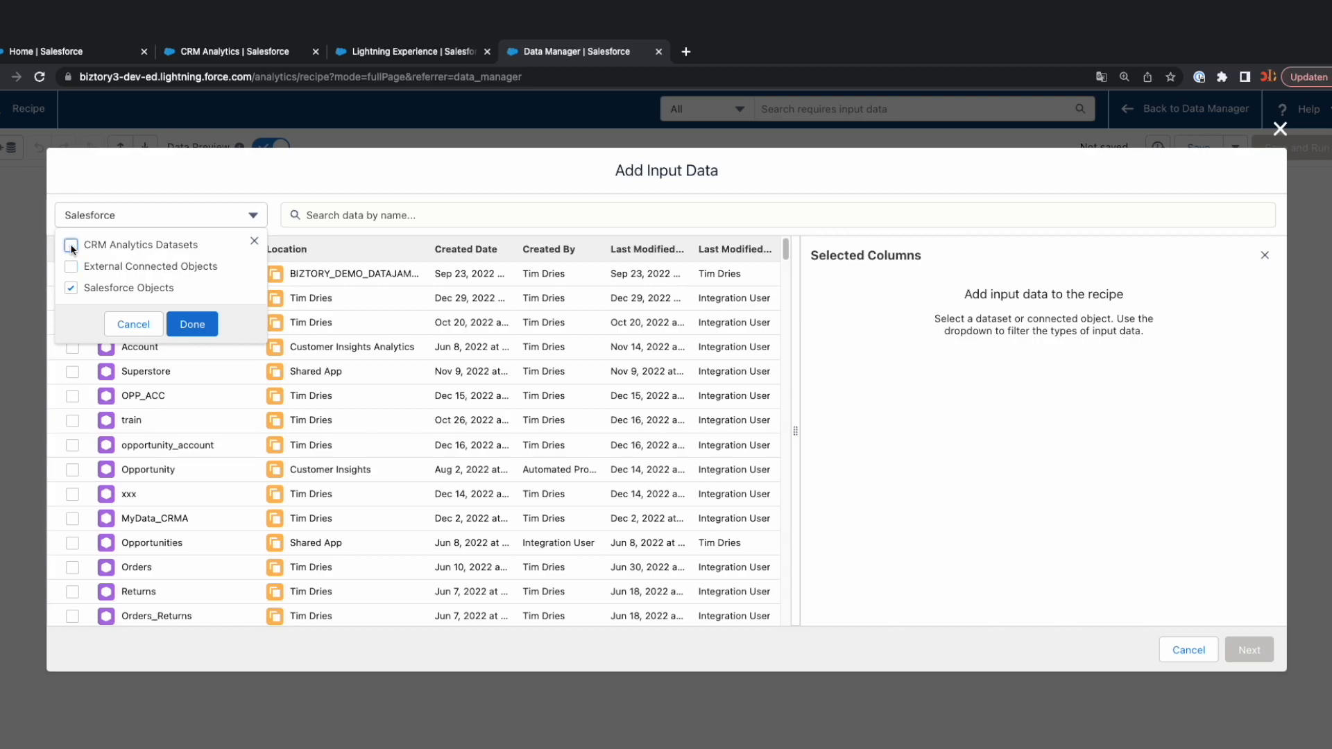
click(190, 324)
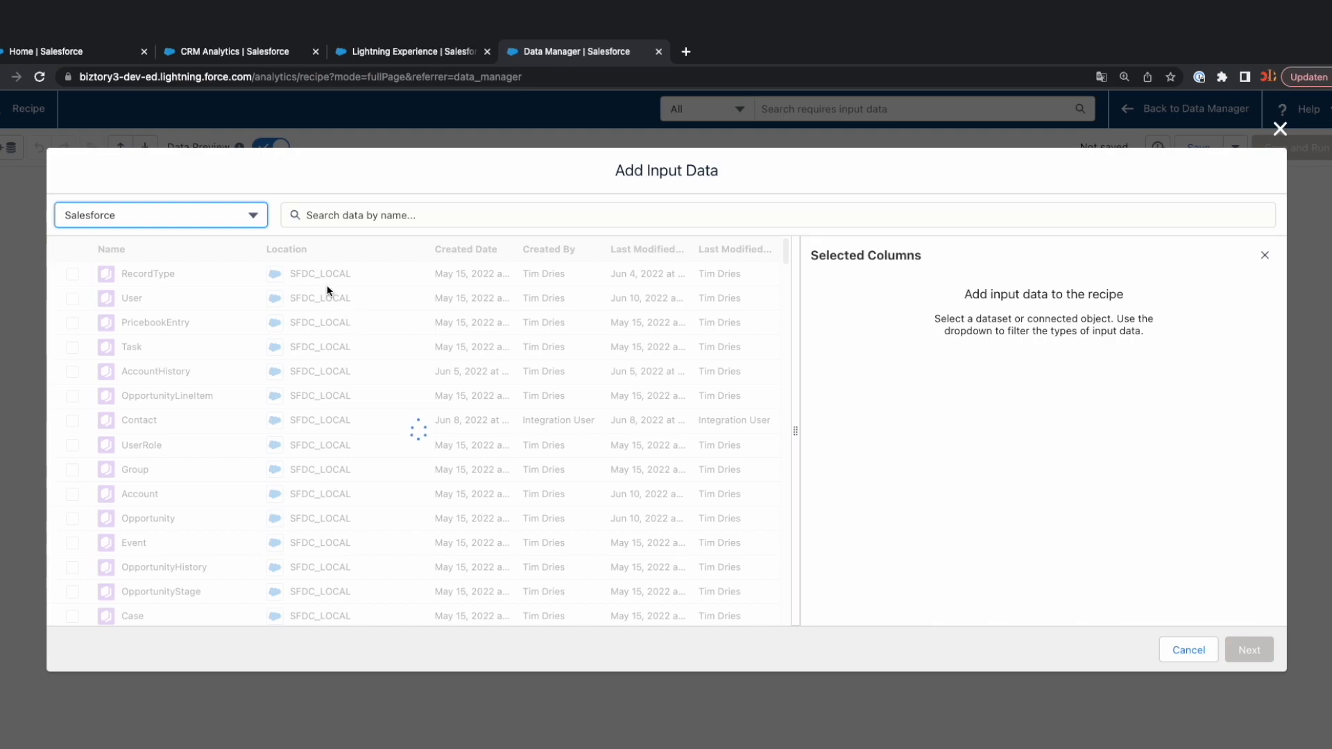
click(325, 218)
text(opp)
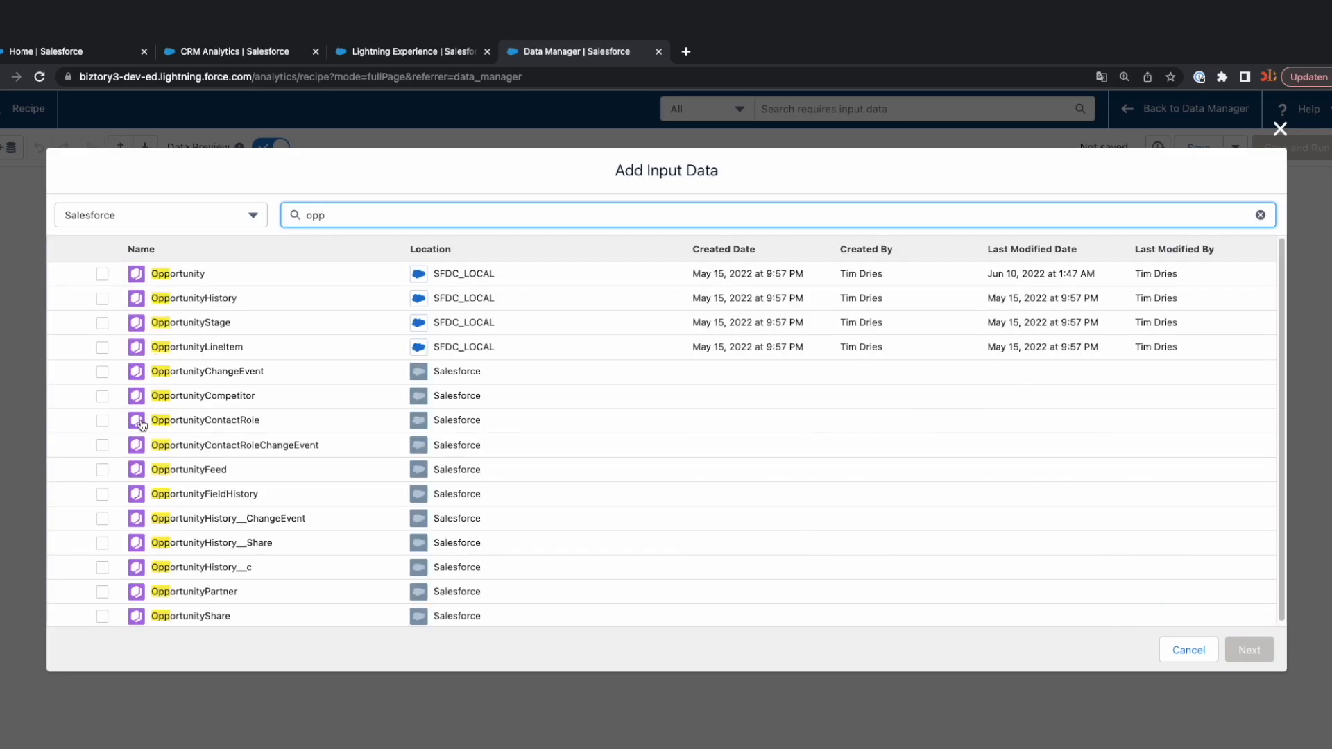
click(102, 274)
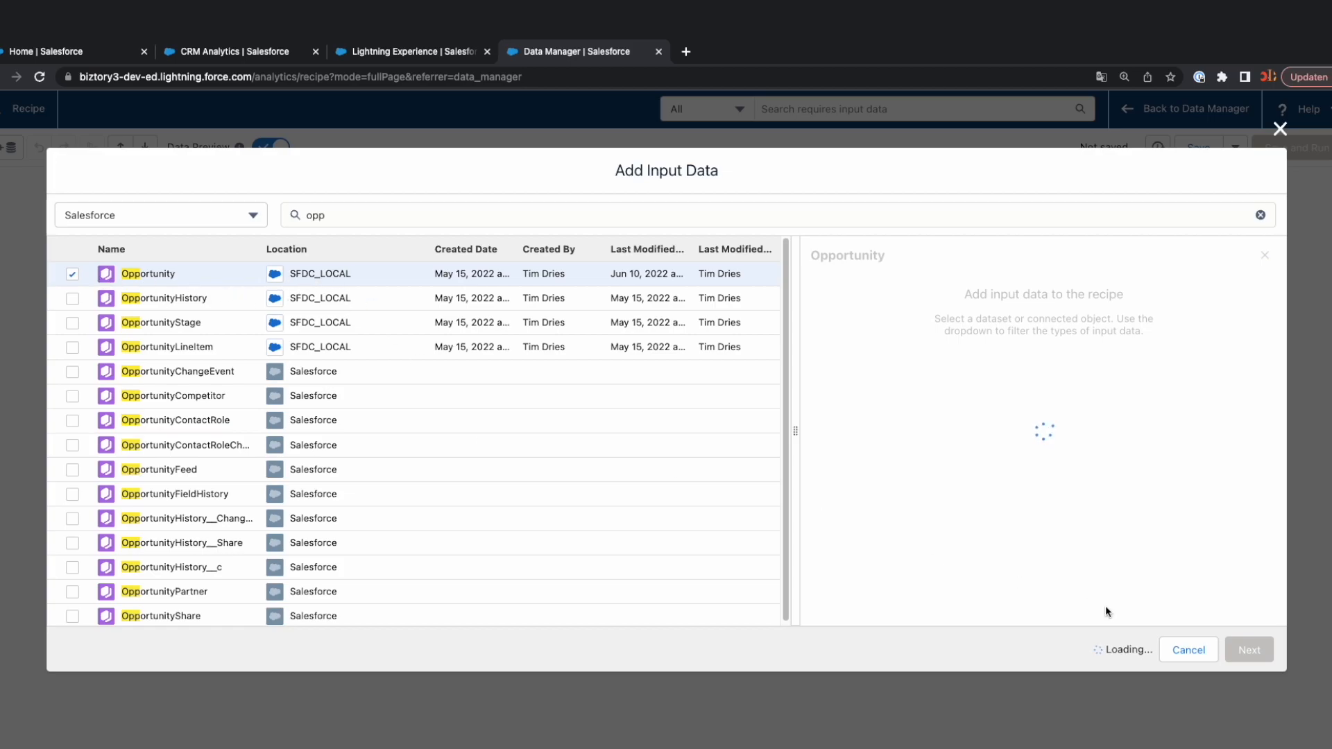
click(1246, 652)
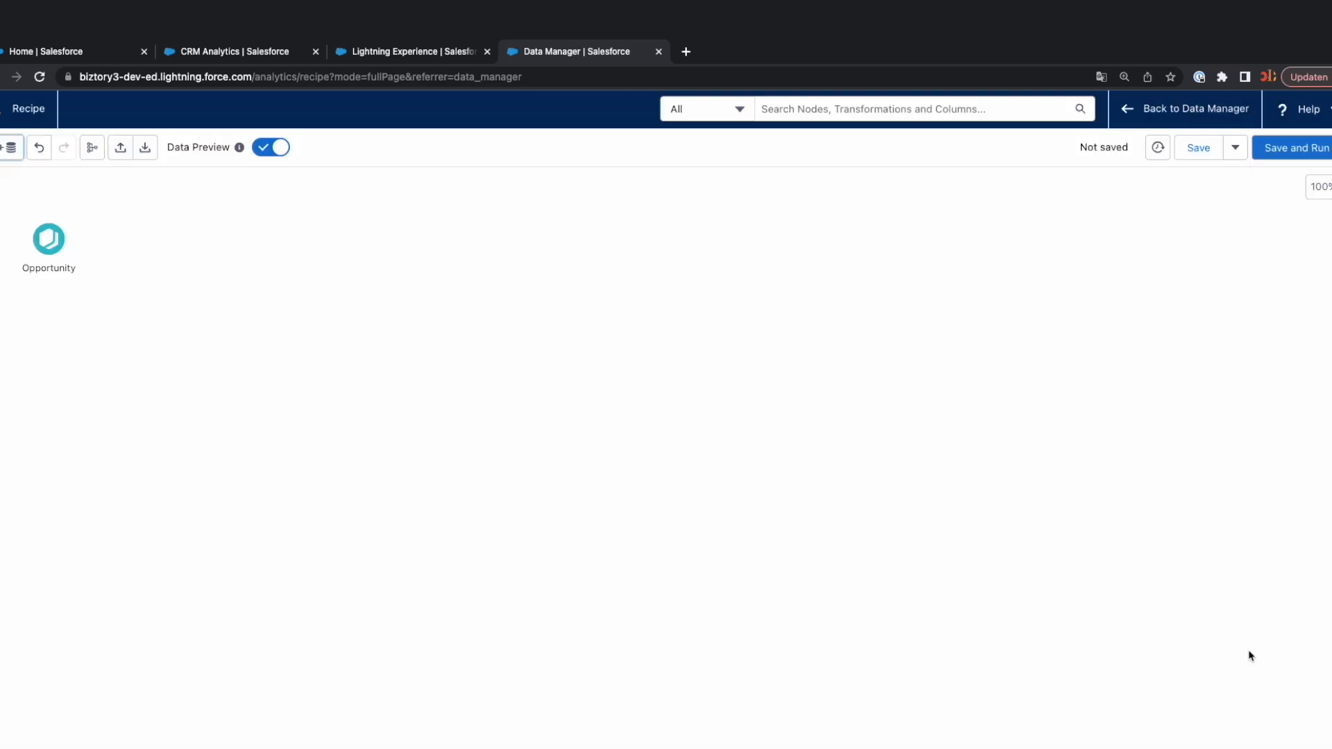
Search the input data for "oppor" and add the SFDC_LOCAL OpportunityLineItem object to the recipe.
click(11, 147)
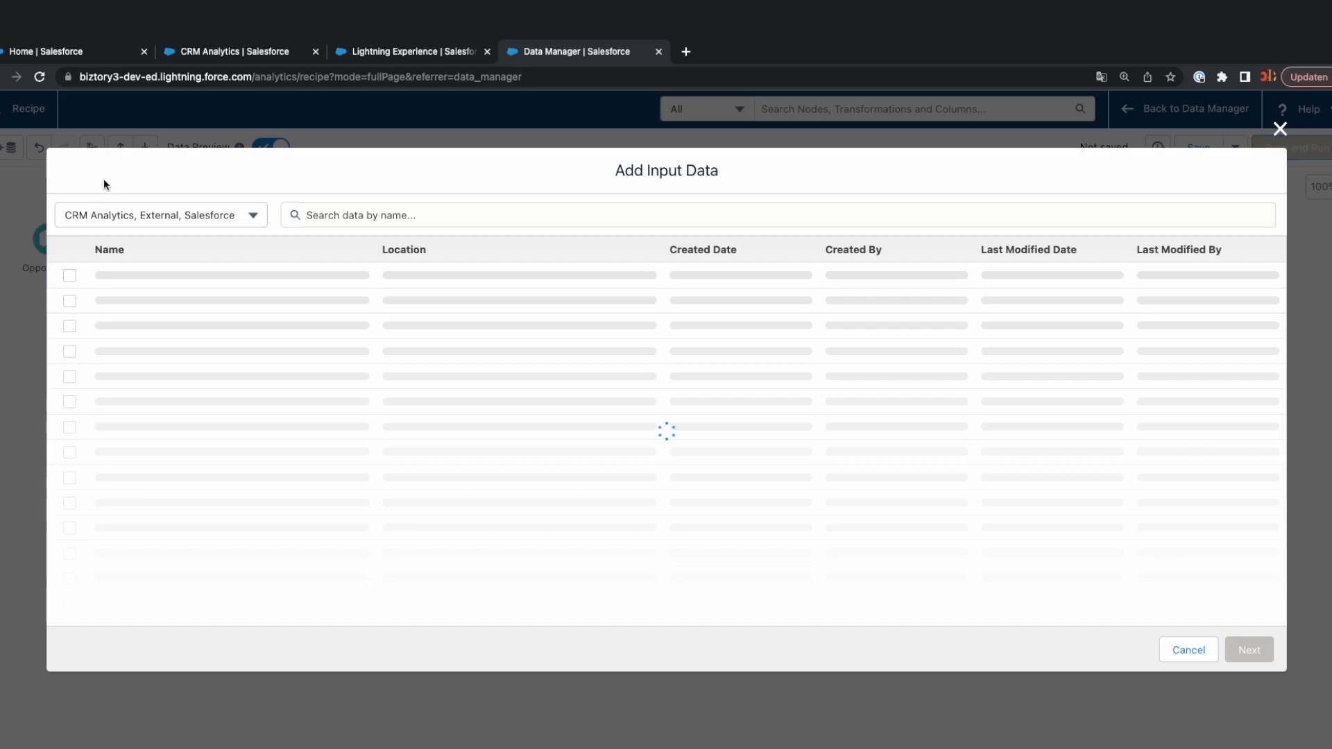
click(328, 220)
text(o)
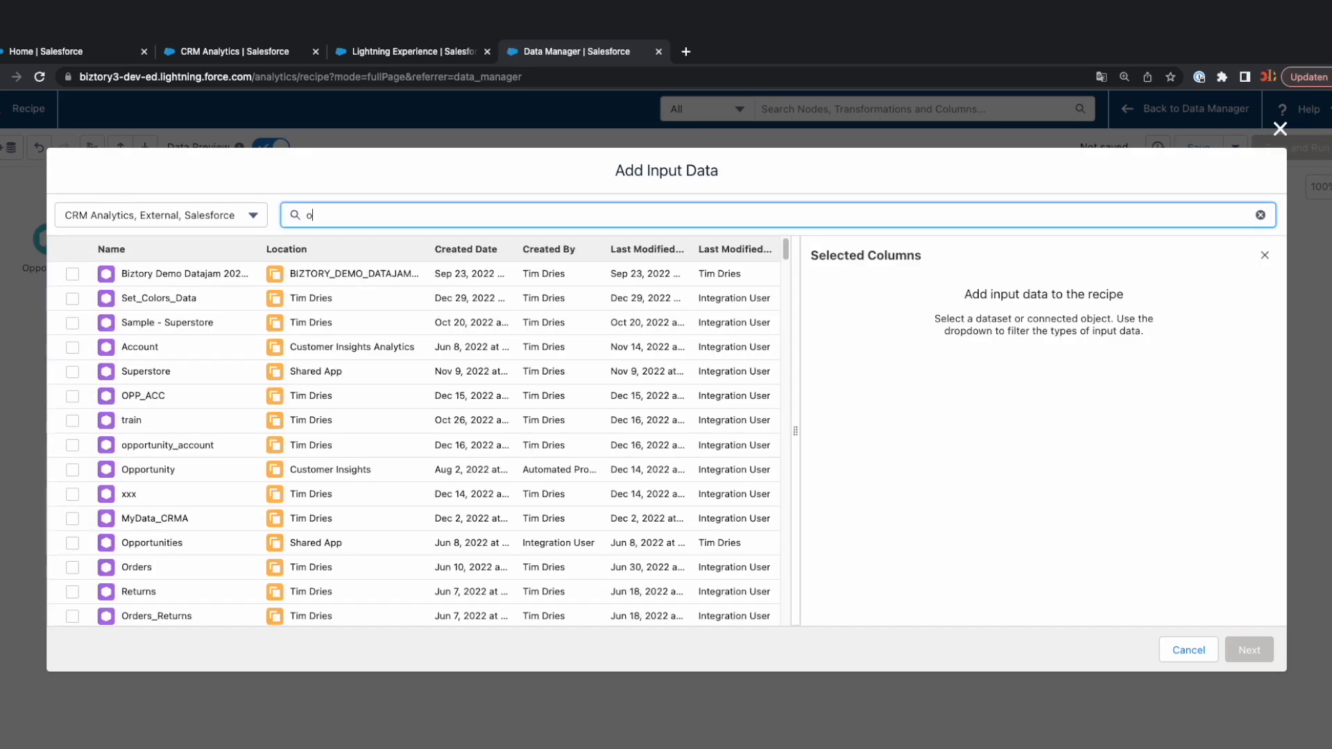
text(ppor)
scroll(170, 574, down, 2)
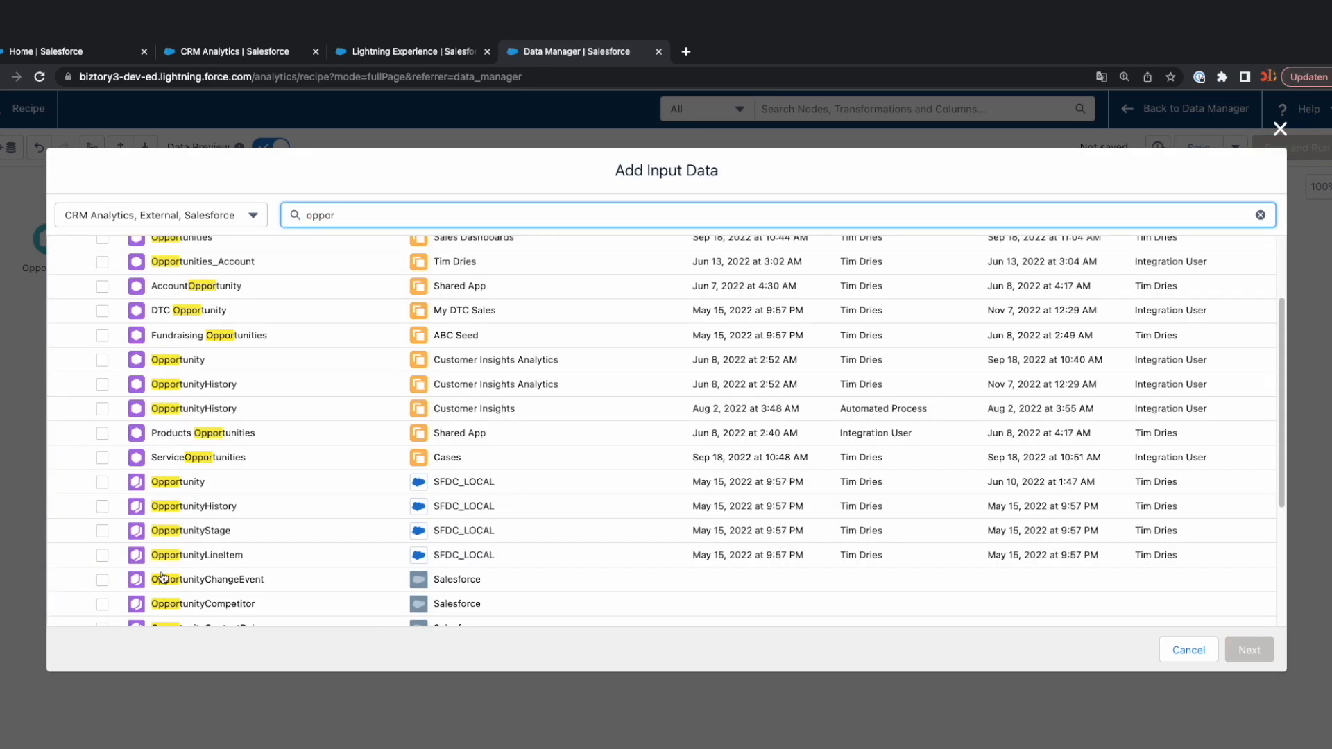
click(101, 556)
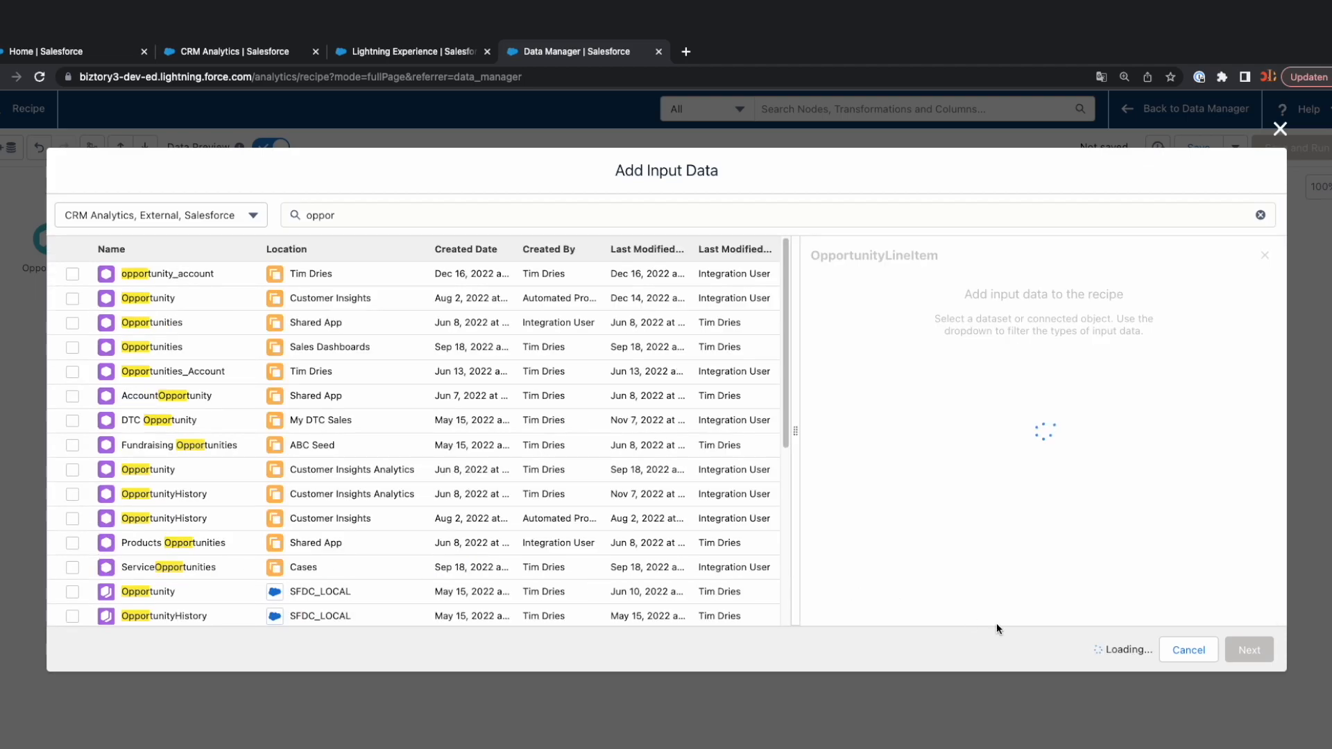
click(1249, 651)
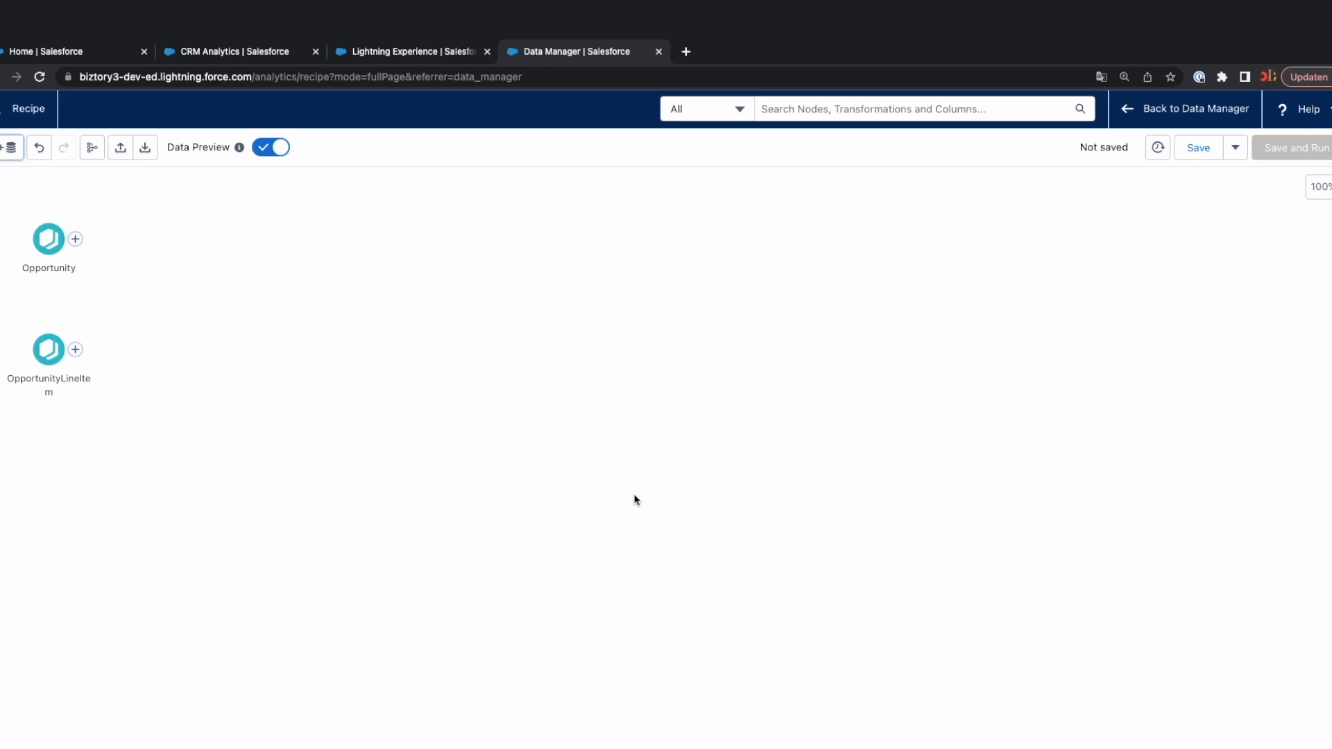
Search the input data for "product2" and add the SFDC_LOCAL Product2 object to the recipe.
click(11, 147)
text(product2)
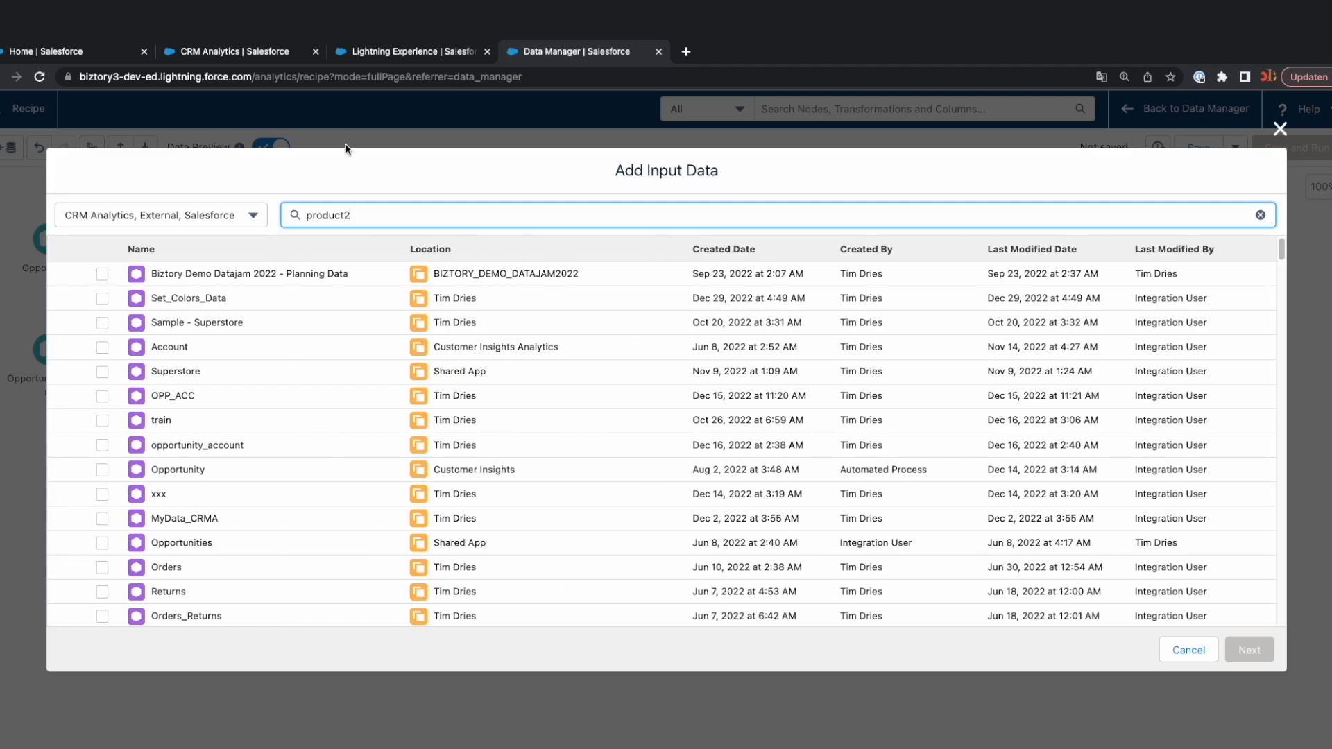
click(104, 274)
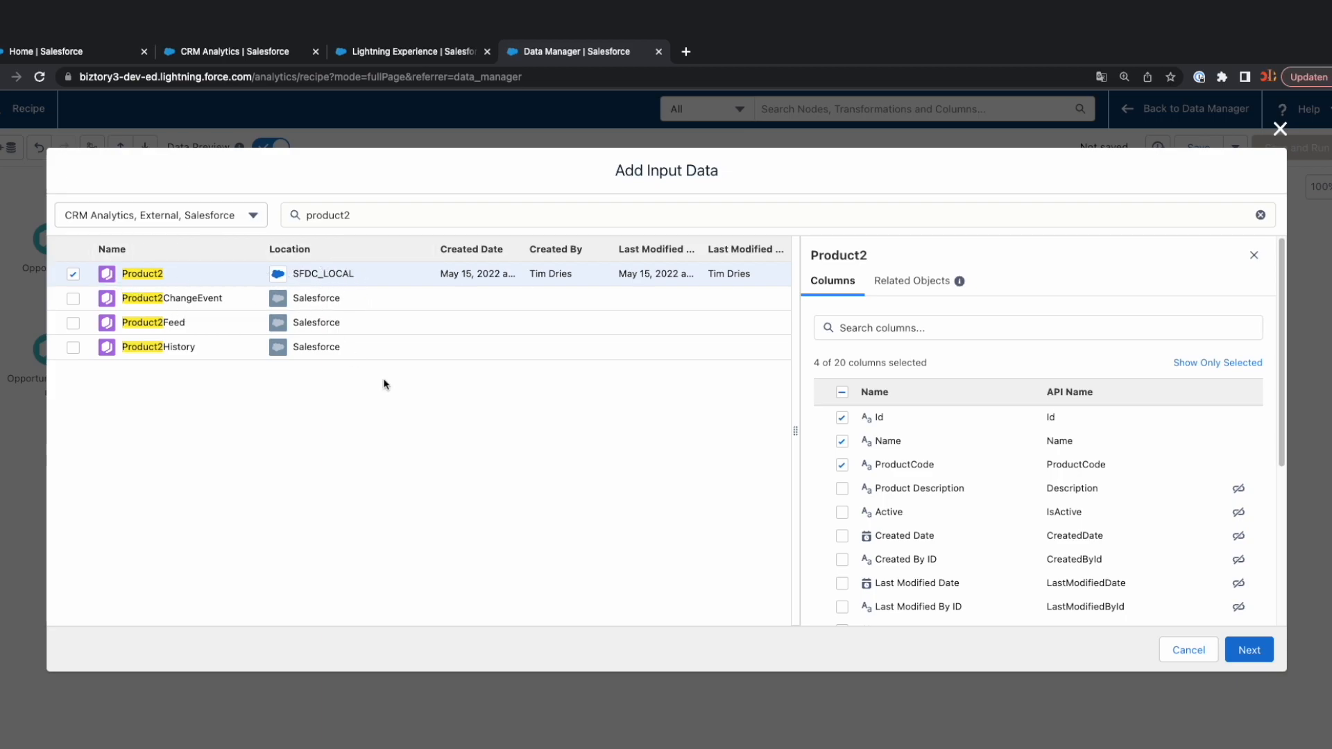
click(1249, 650)
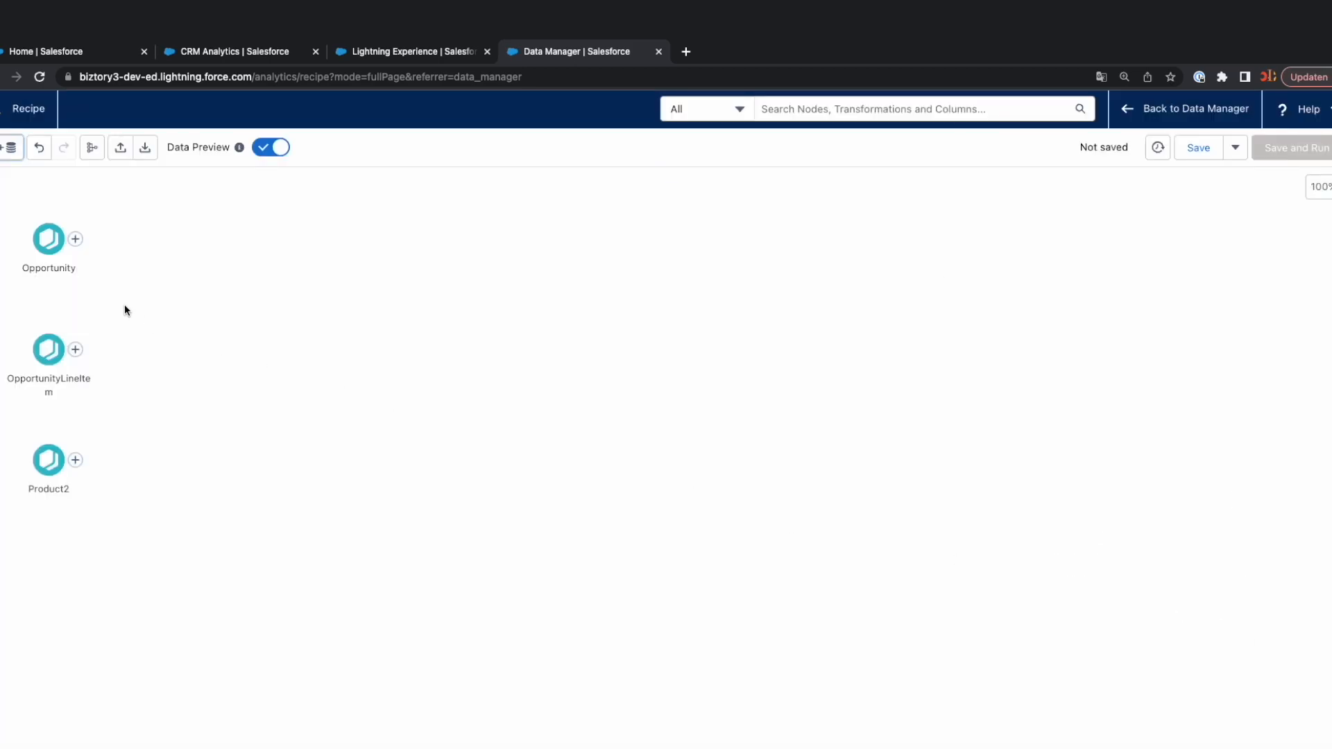
Search the input data for "account" and add the Account dataset from Customer Insights Analytics to the recipe.
click(11, 147)
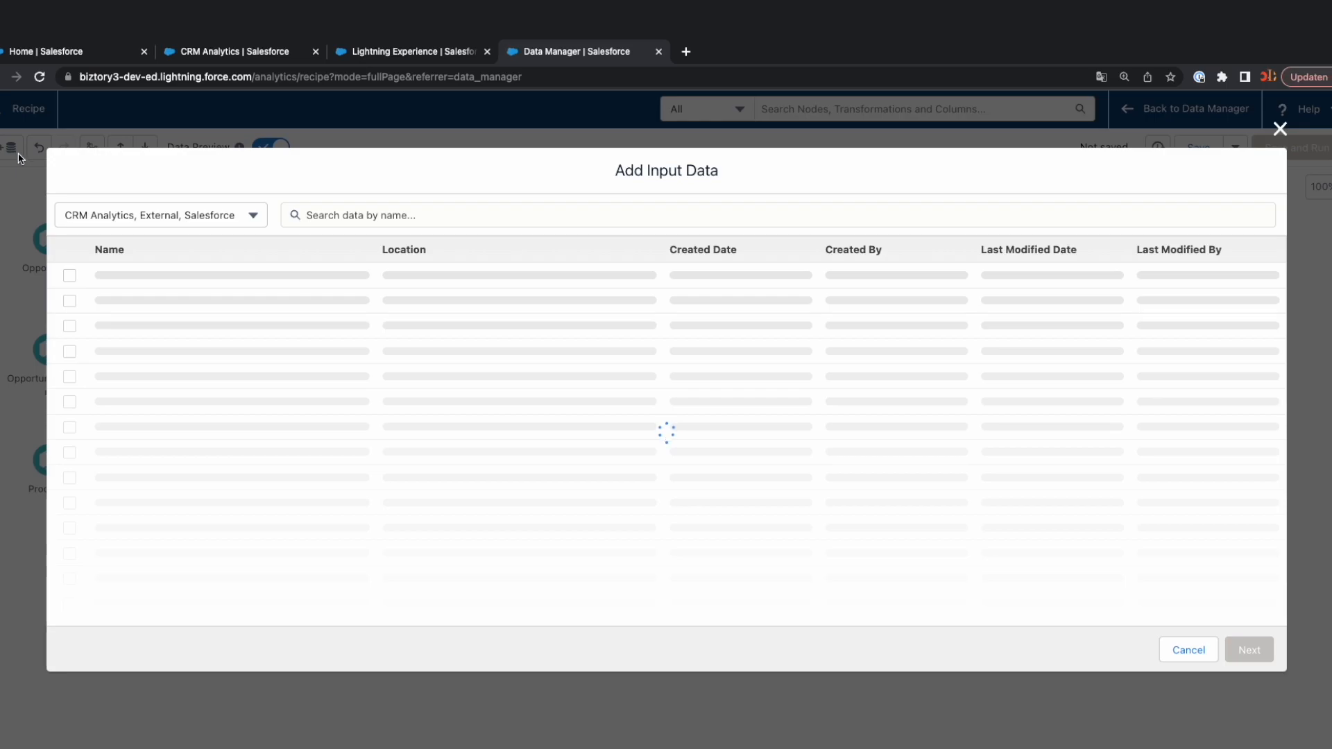
click(324, 216)
text(acountc)
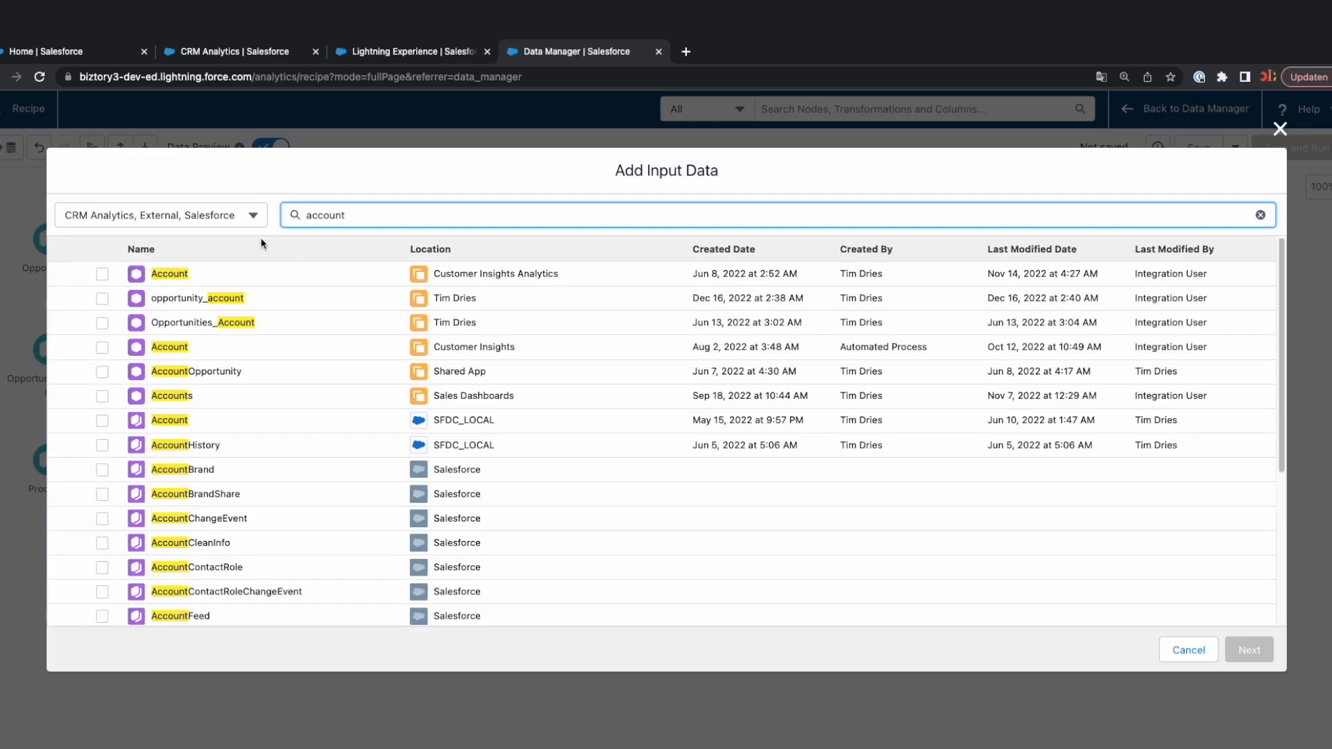
click(98, 274)
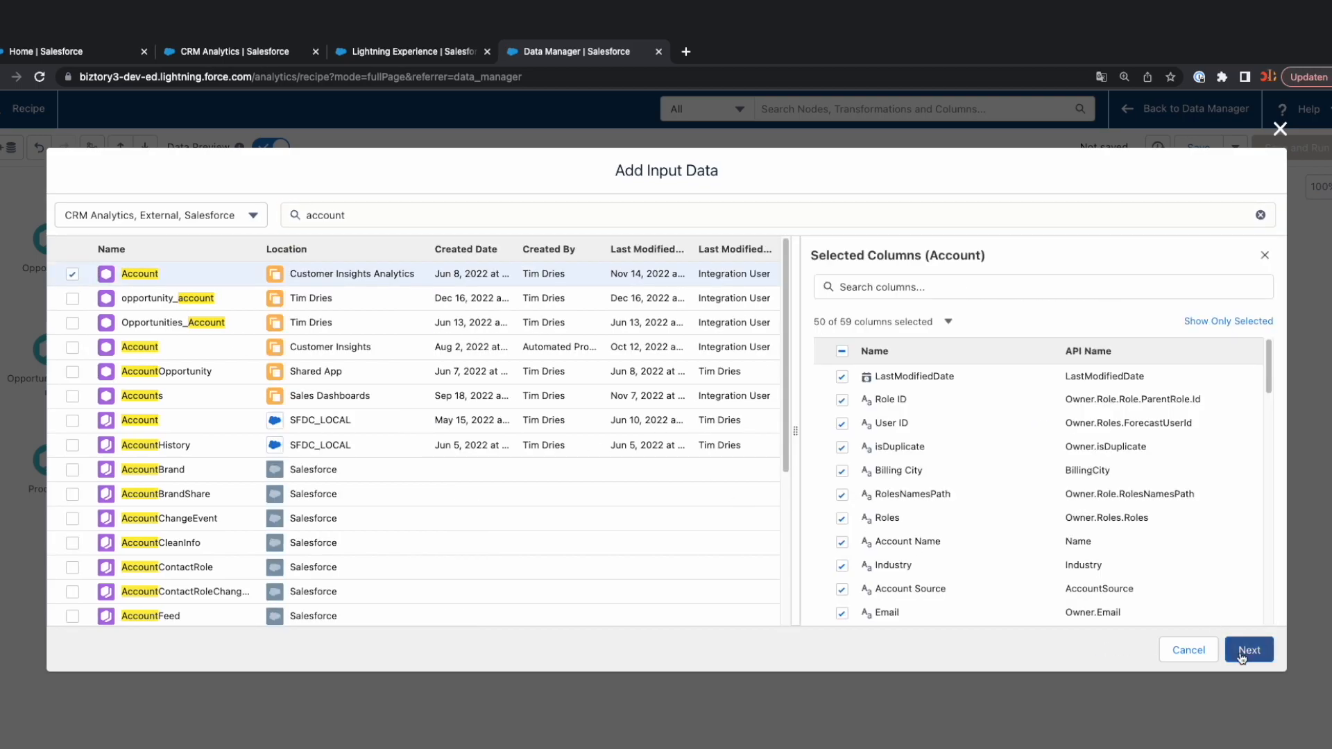
click(1249, 650)
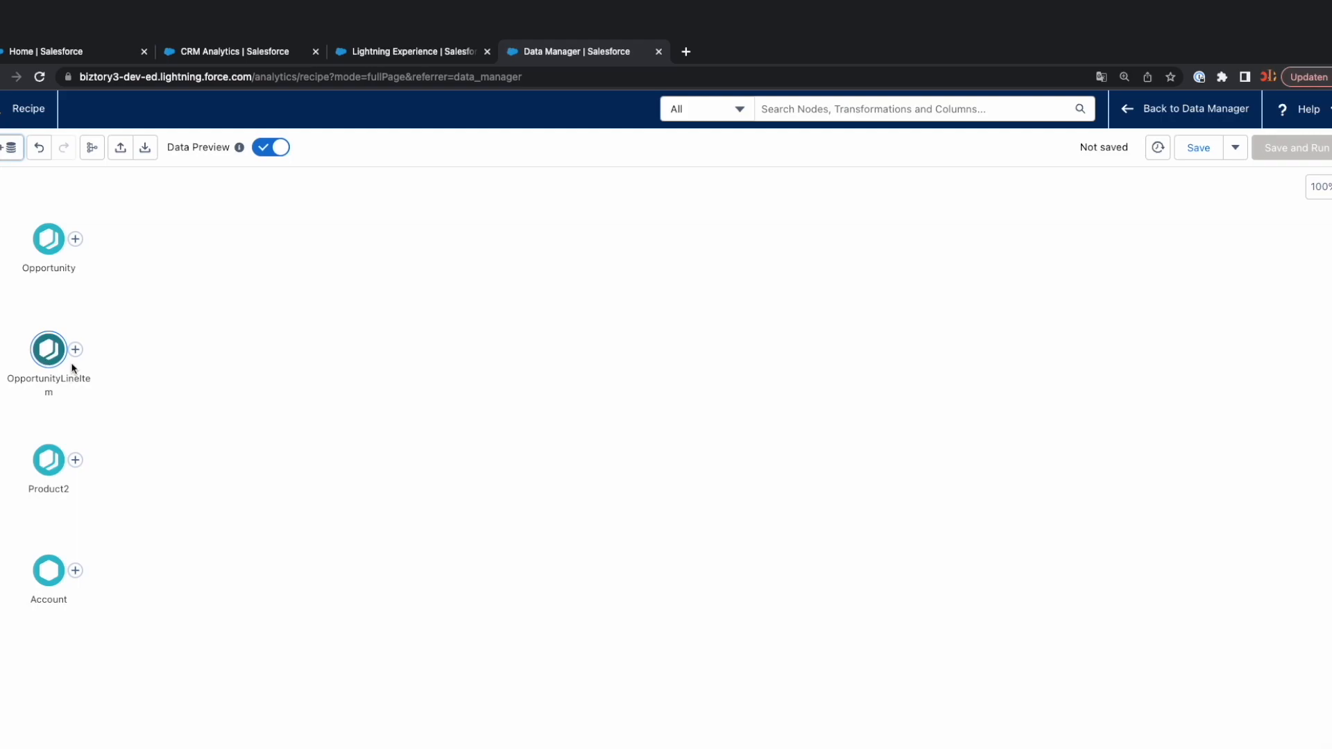
Join OpportunityLineItem to Opportunity with a Right Join on Opportunity ID and apply it.
drag(78, 354, 25, 321)
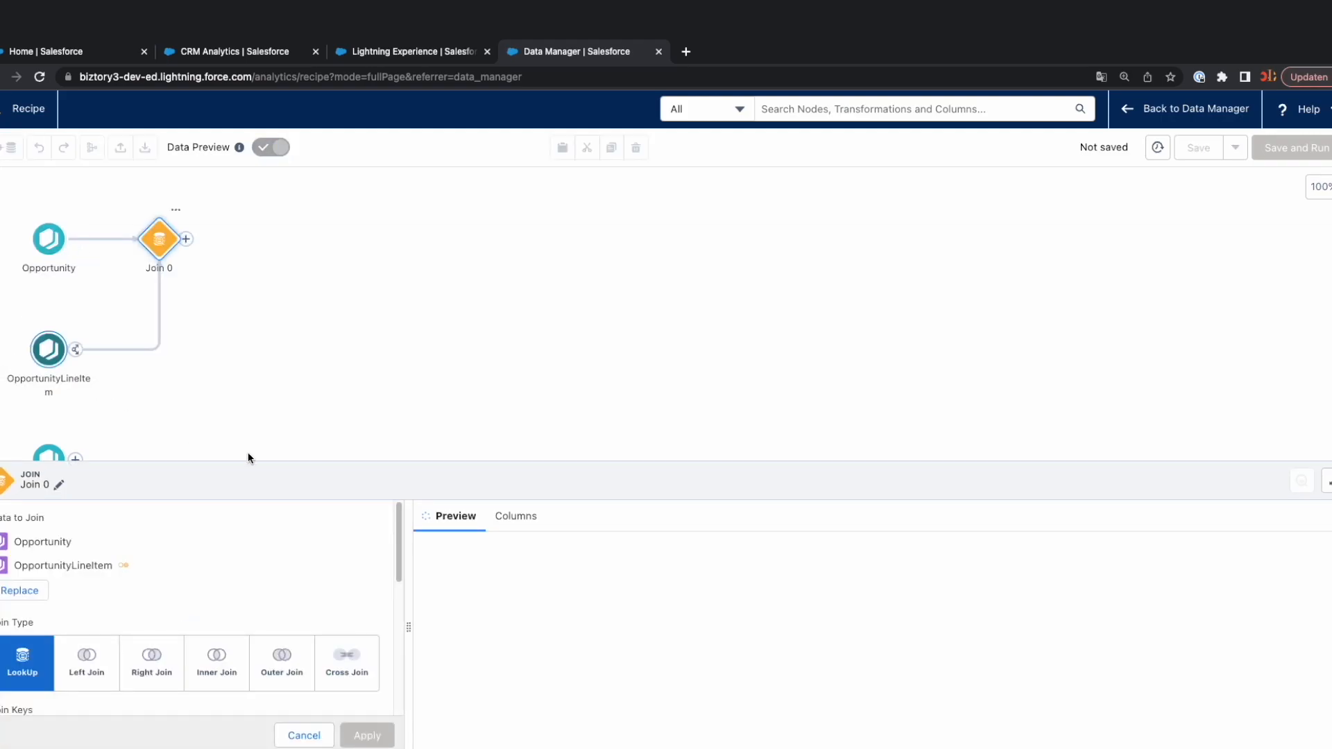
drag(255, 463, 246, 372)
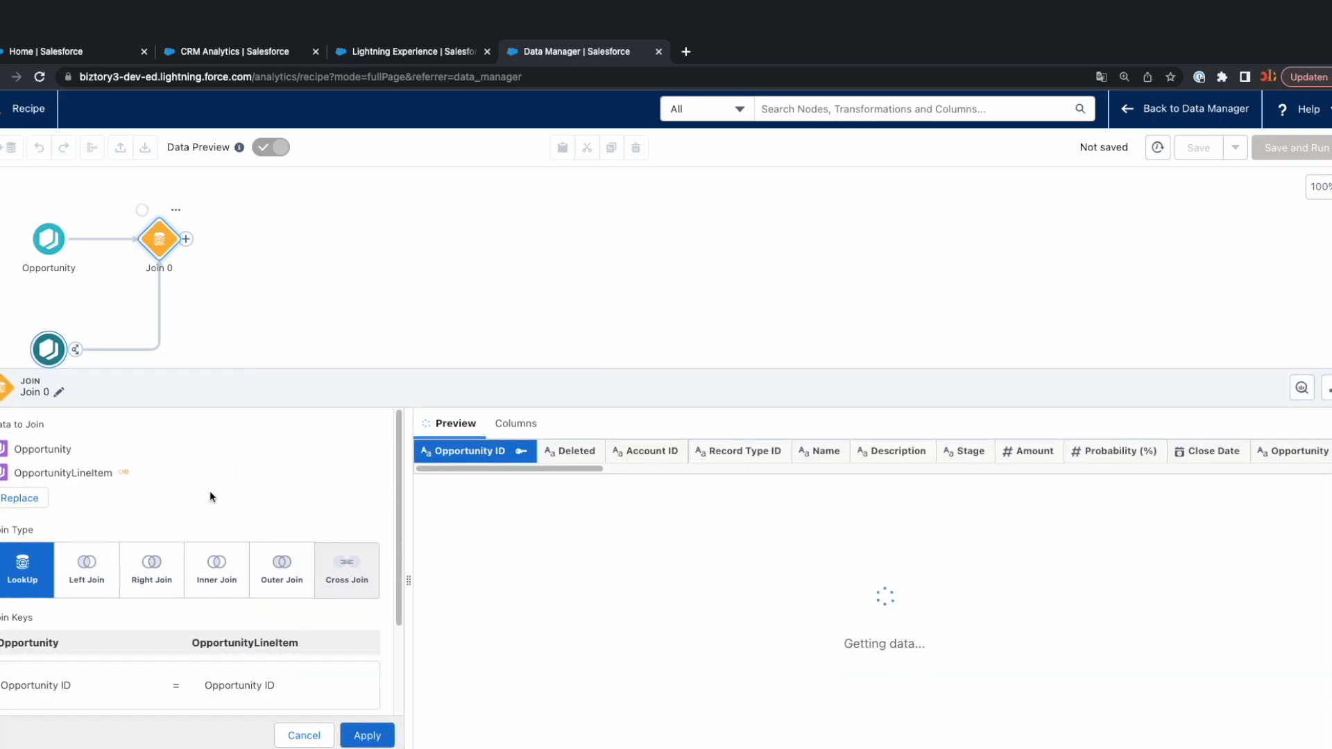
scroll(190, 324, down, 2)
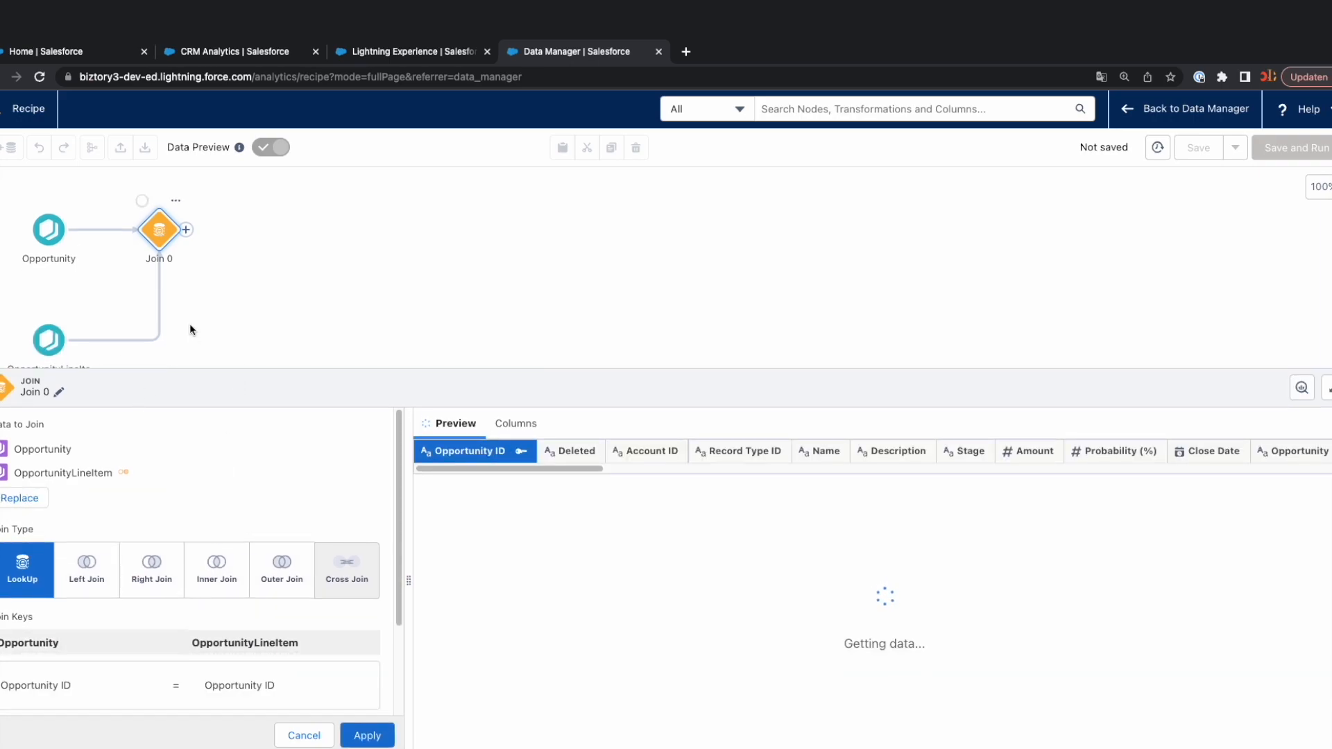
scroll(21, 328, down, 1)
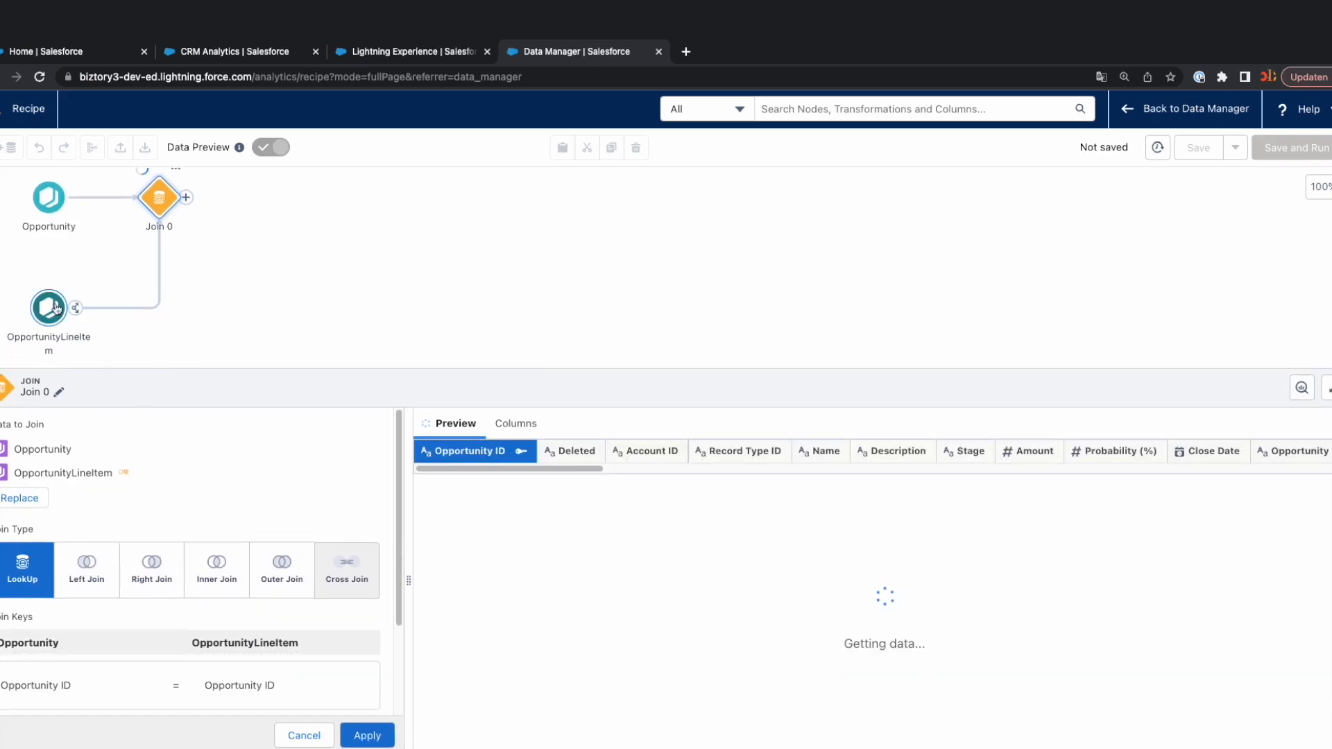
click(151, 570)
scroll(208, 506, down, 3)
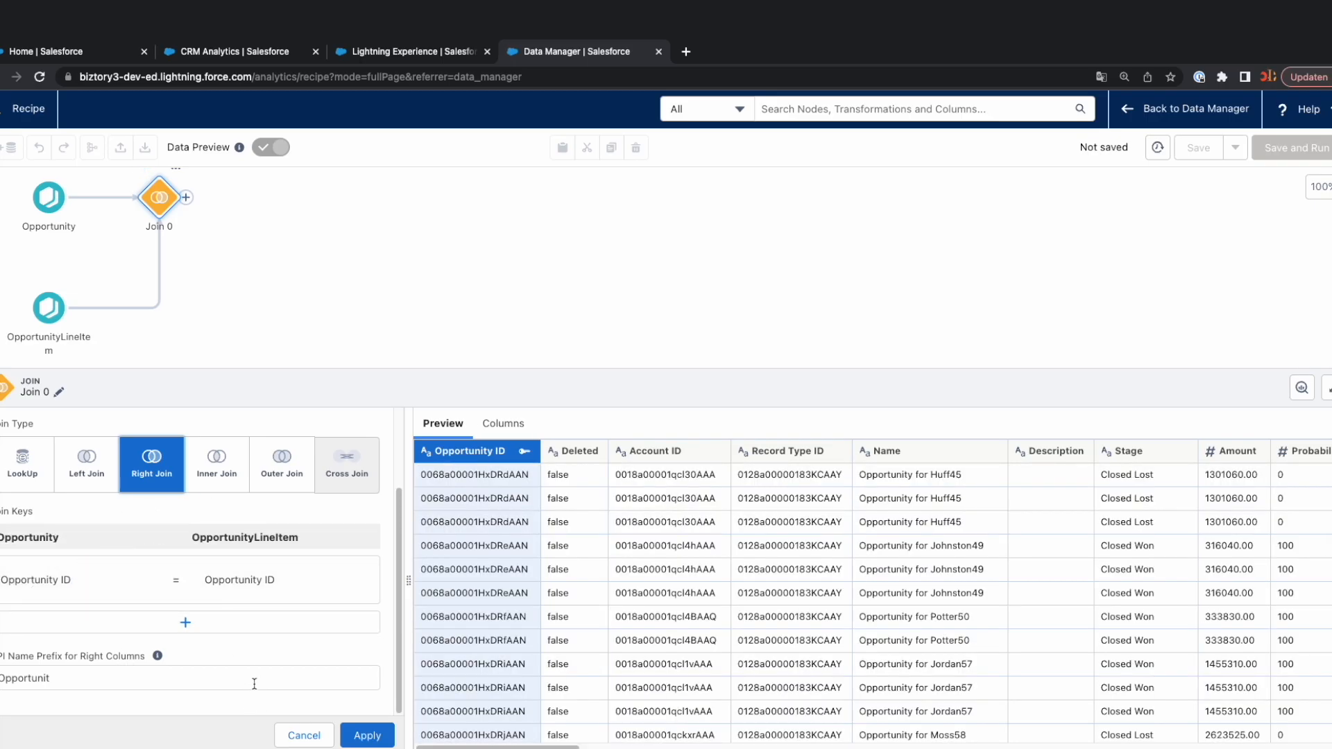
click(380, 736)
Join Product2 to the Opportunity and OpportunityLineItem join with a LookUp on Product ID, apply it and review its settings.
drag(360, 368, 361, 544)
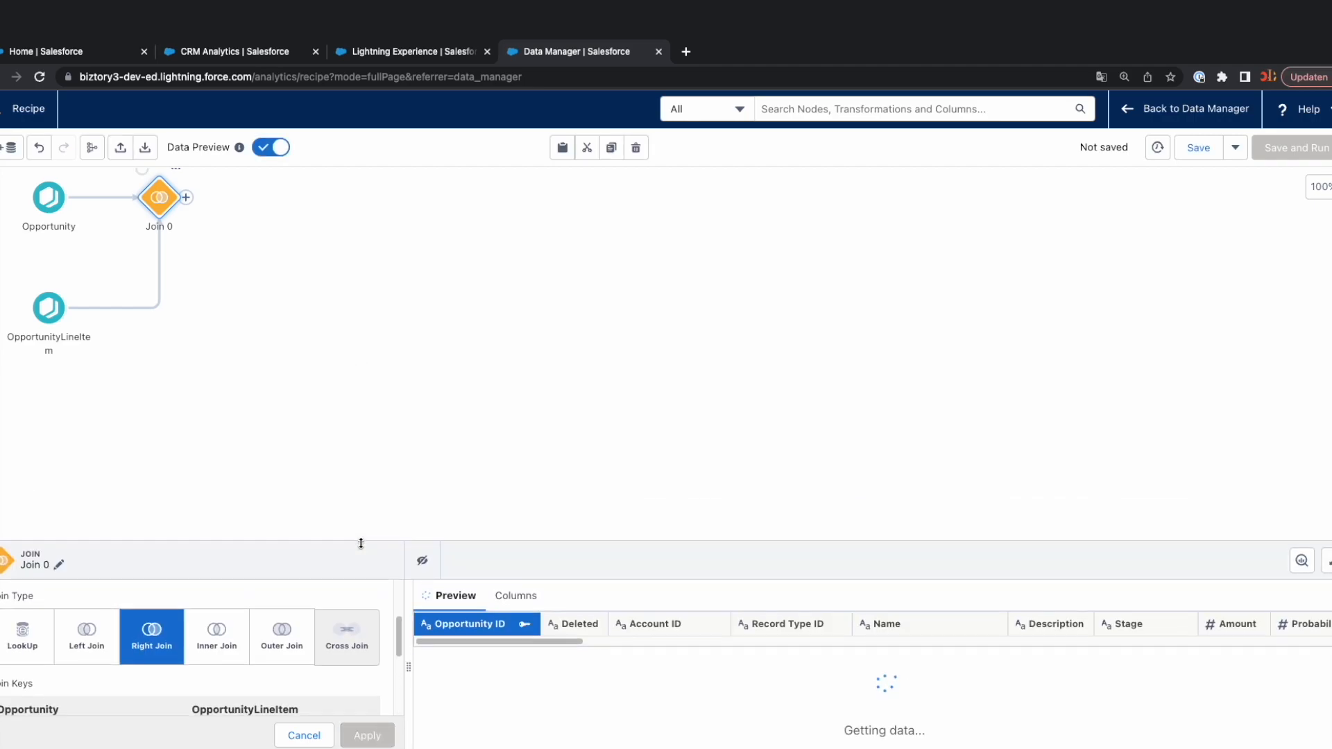
drag(75, 401, 160, 249)
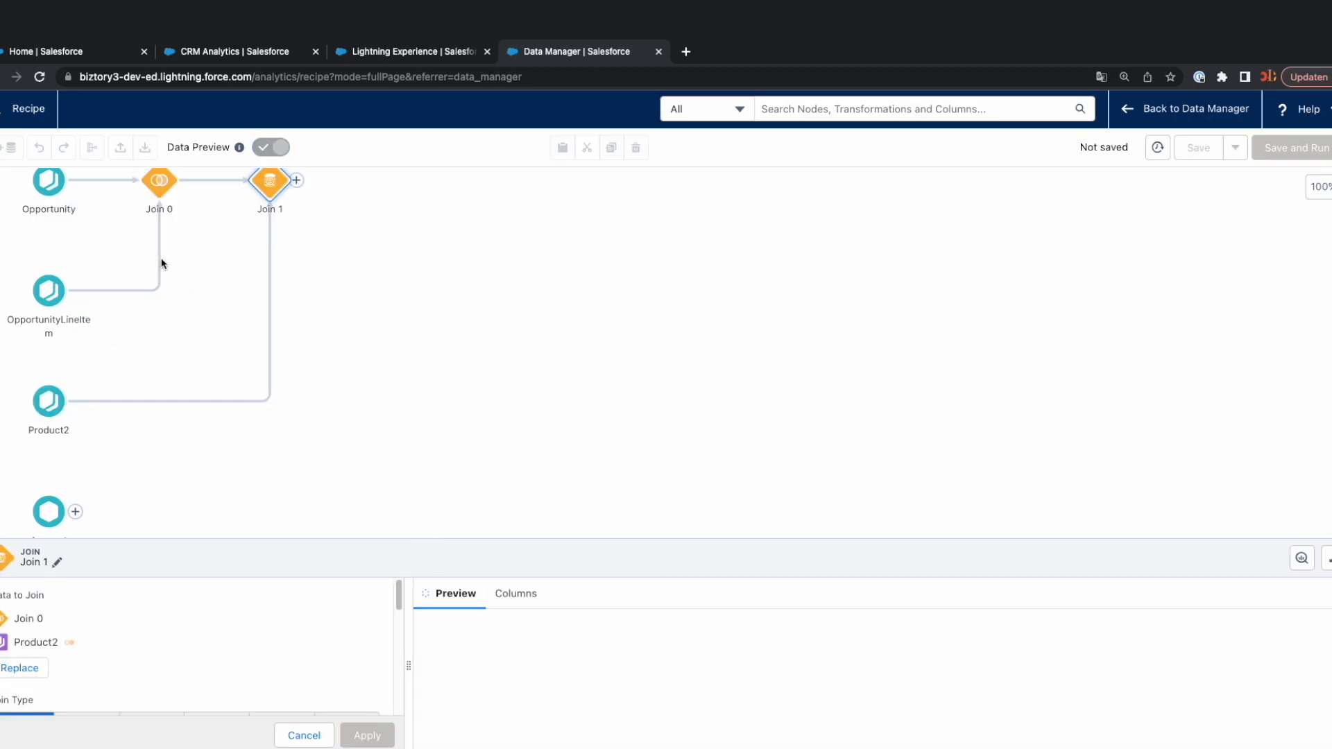
click(267, 189)
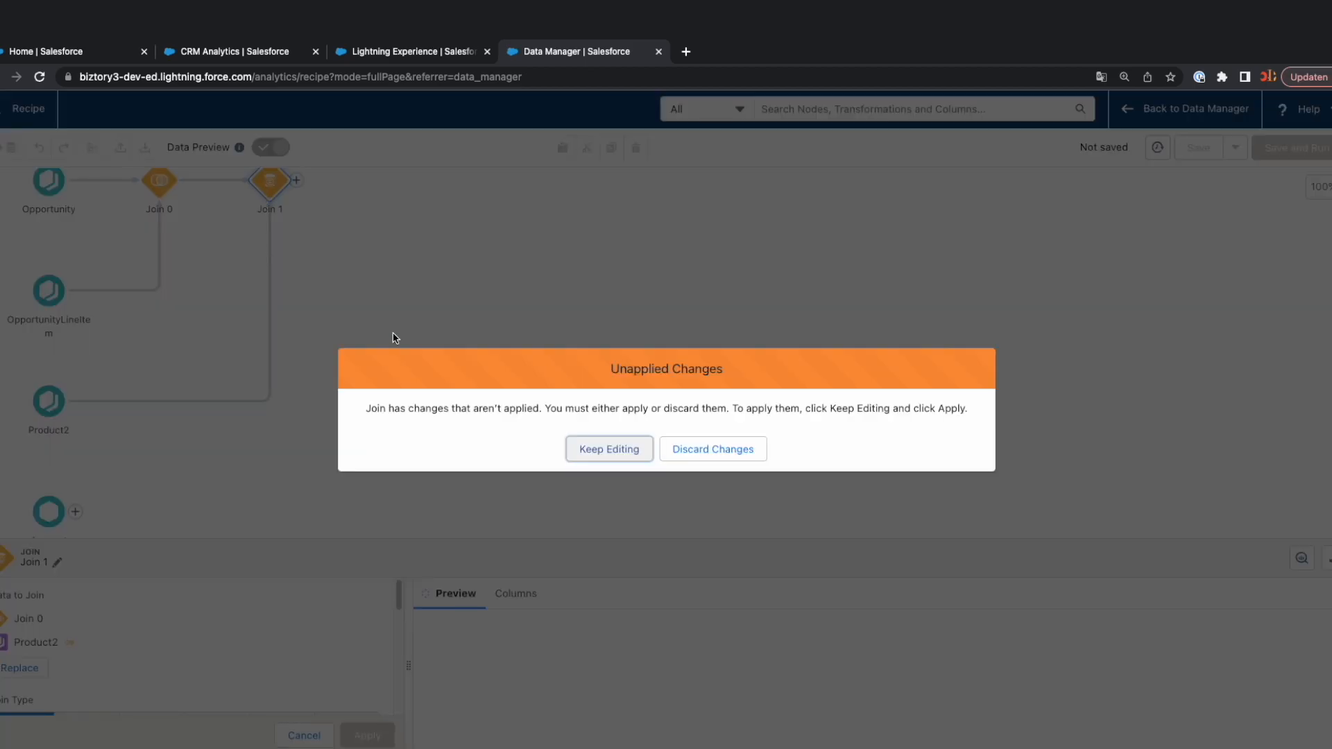
click(609, 454)
click(365, 734)
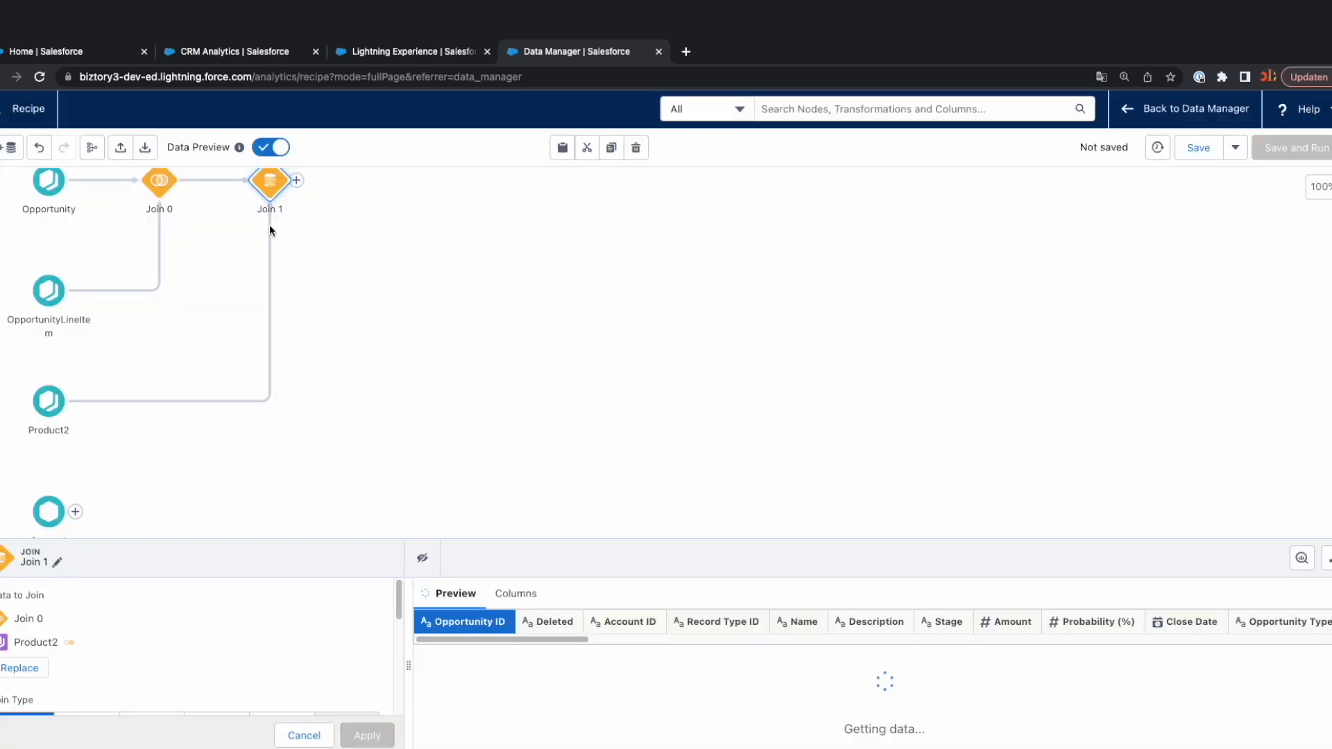
click(272, 235)
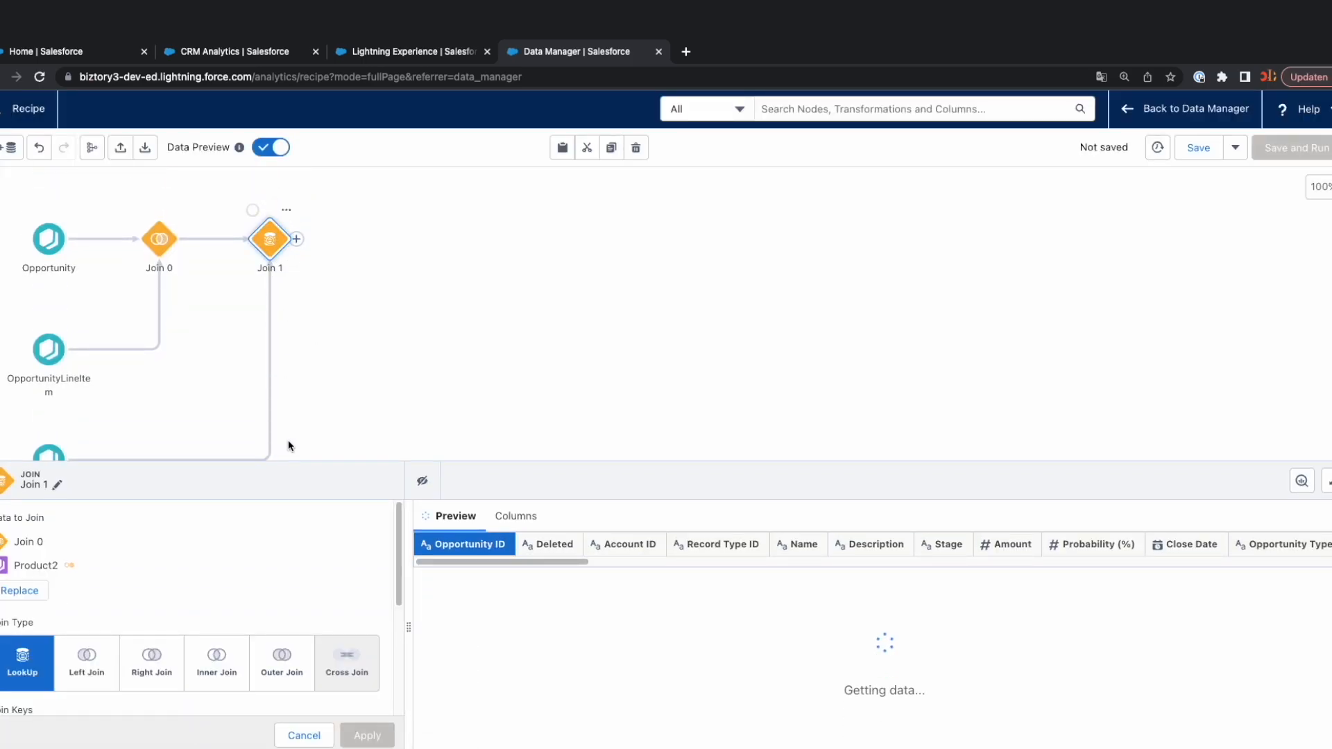
drag(309, 463, 295, 261)
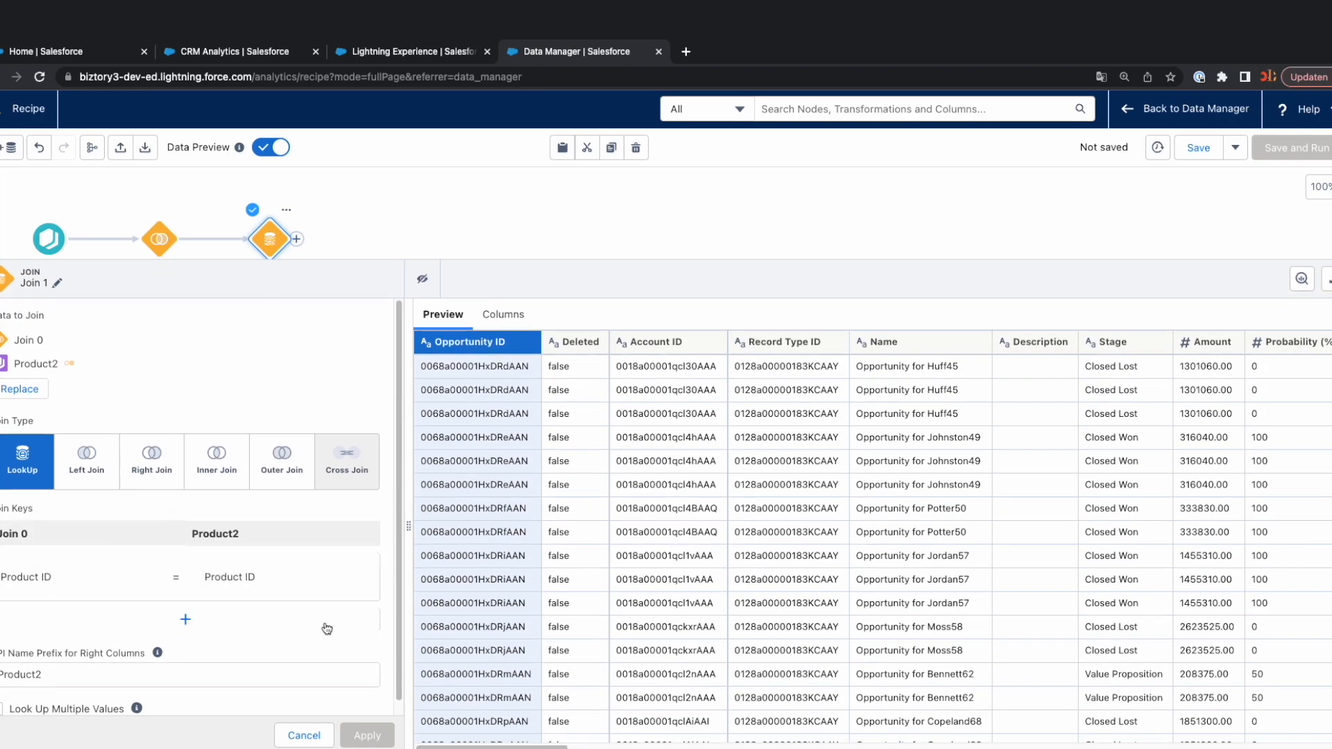
Change the Product2 join to an Inner Join and apply it.
drag(370, 260, 353, 282)
click(216, 482)
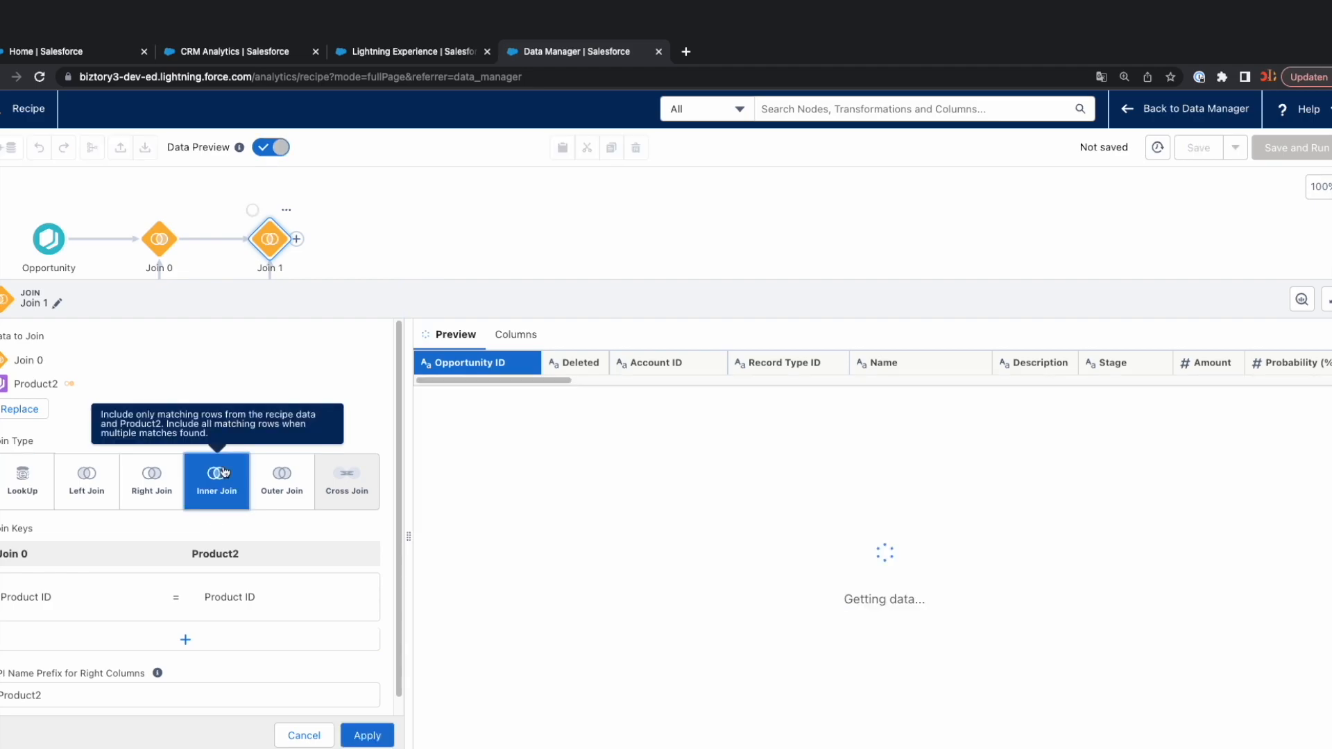
click(367, 736)
Connect the Account node to the Product2 join to create a LookUp join and apply it.
drag(481, 282, 484, 638)
drag(80, 576, 258, 309)
click(387, 268)
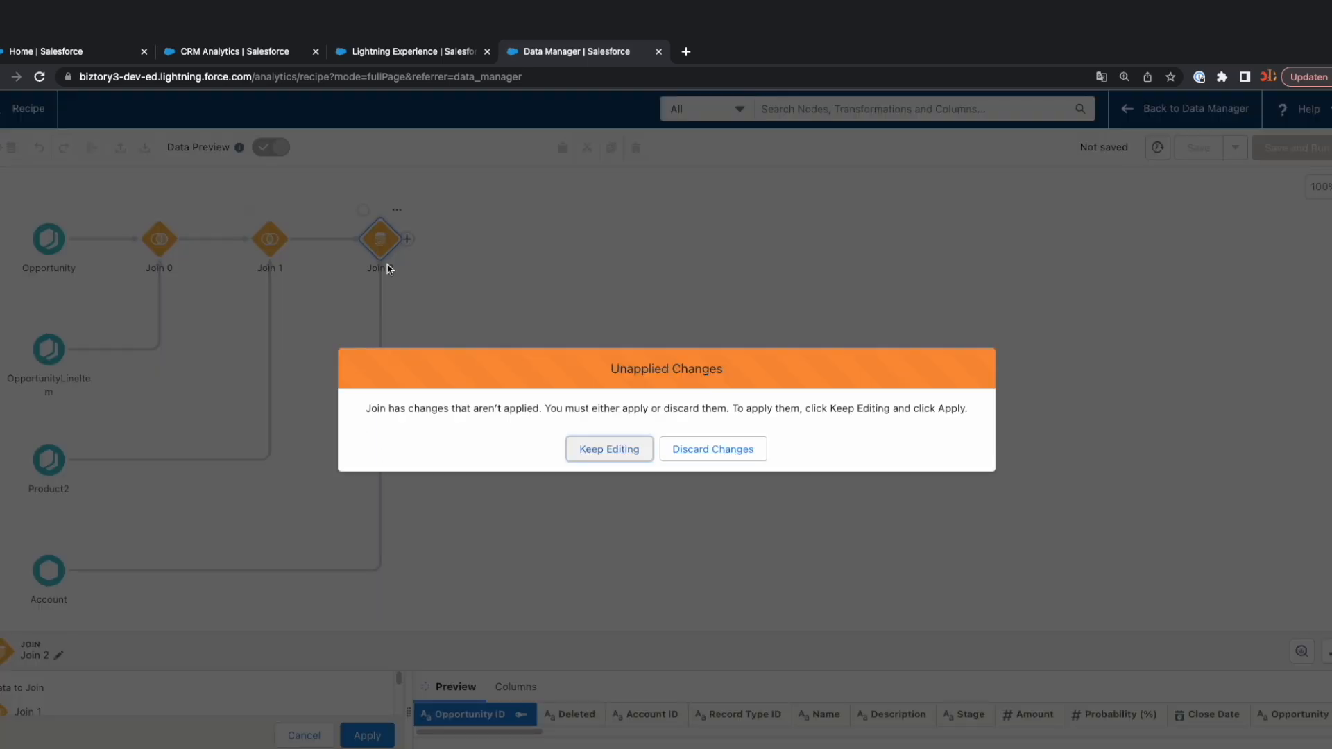
click(597, 453)
click(372, 736)
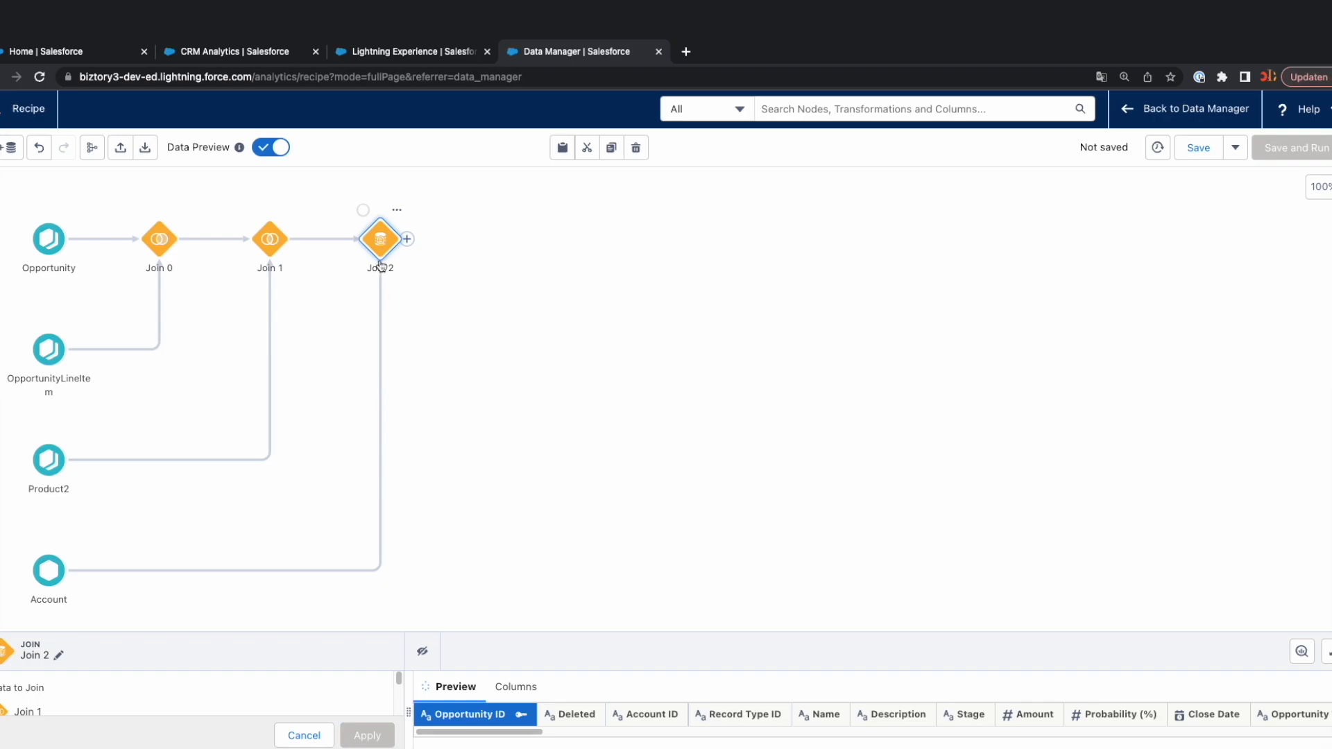
Change the Account join to an Inner Join and apply it.
click(380, 244)
click(380, 244)
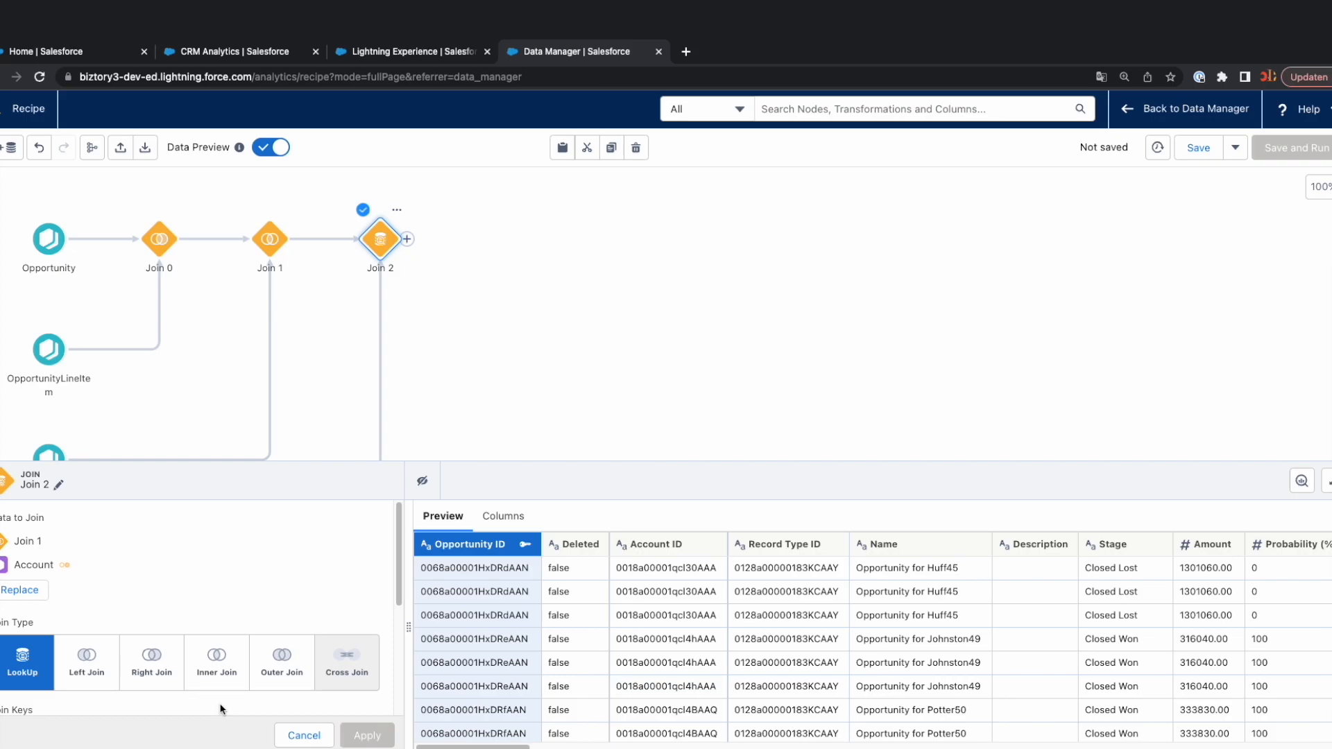
click(216, 663)
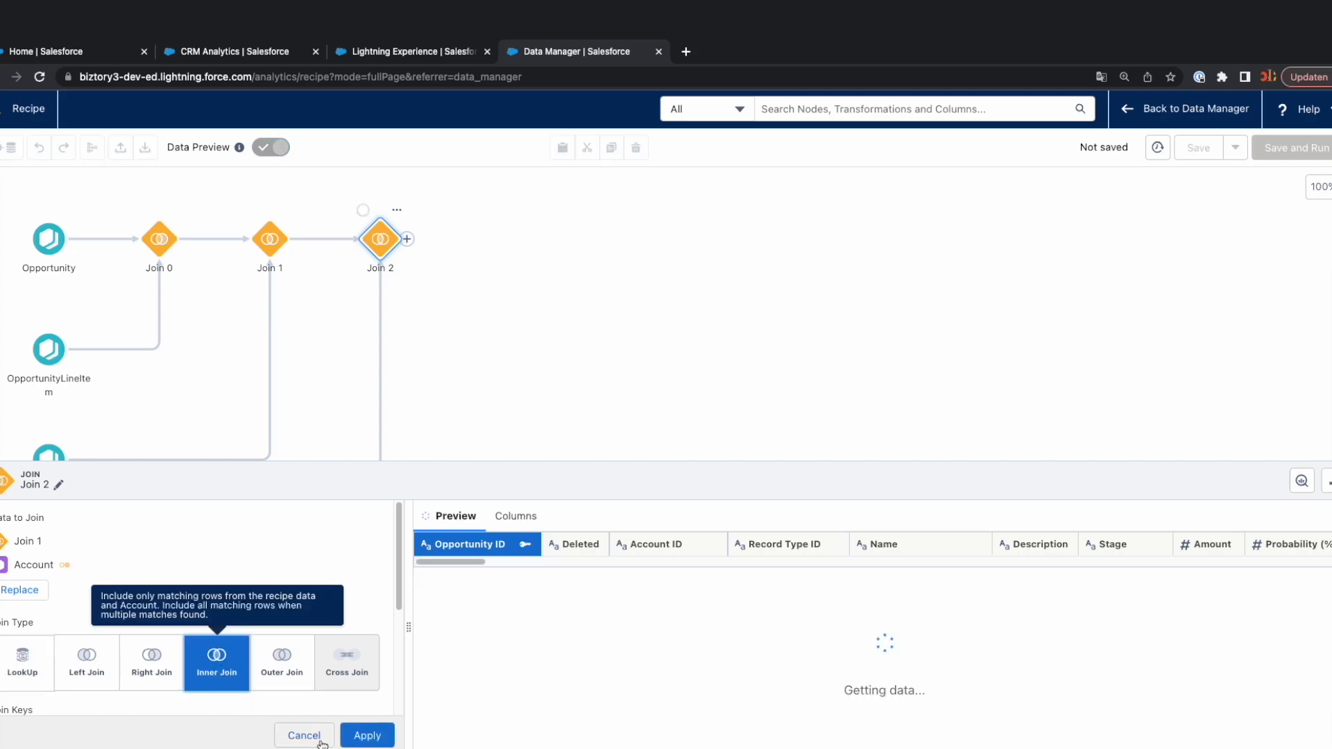
click(367, 735)
drag(623, 469, 610, 702)
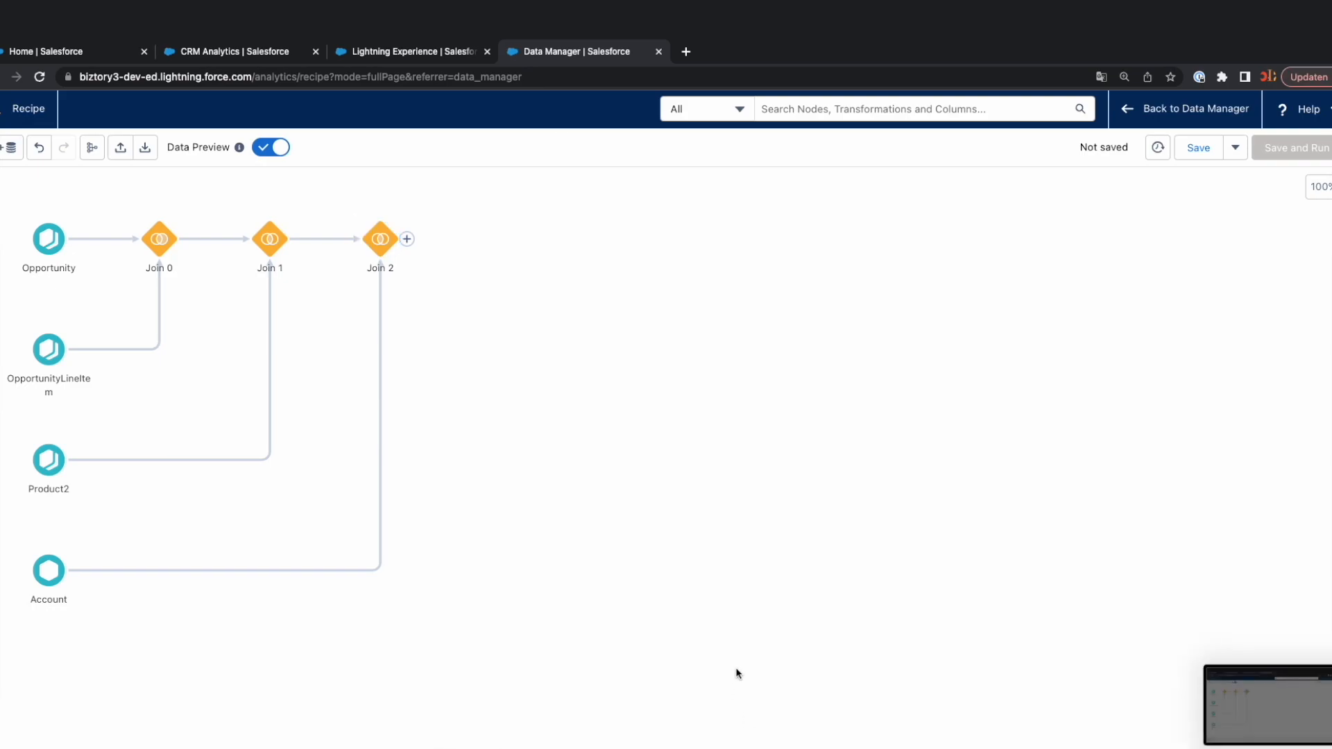
Add a Transform node after the Account join.
click(407, 239)
click(394, 289)
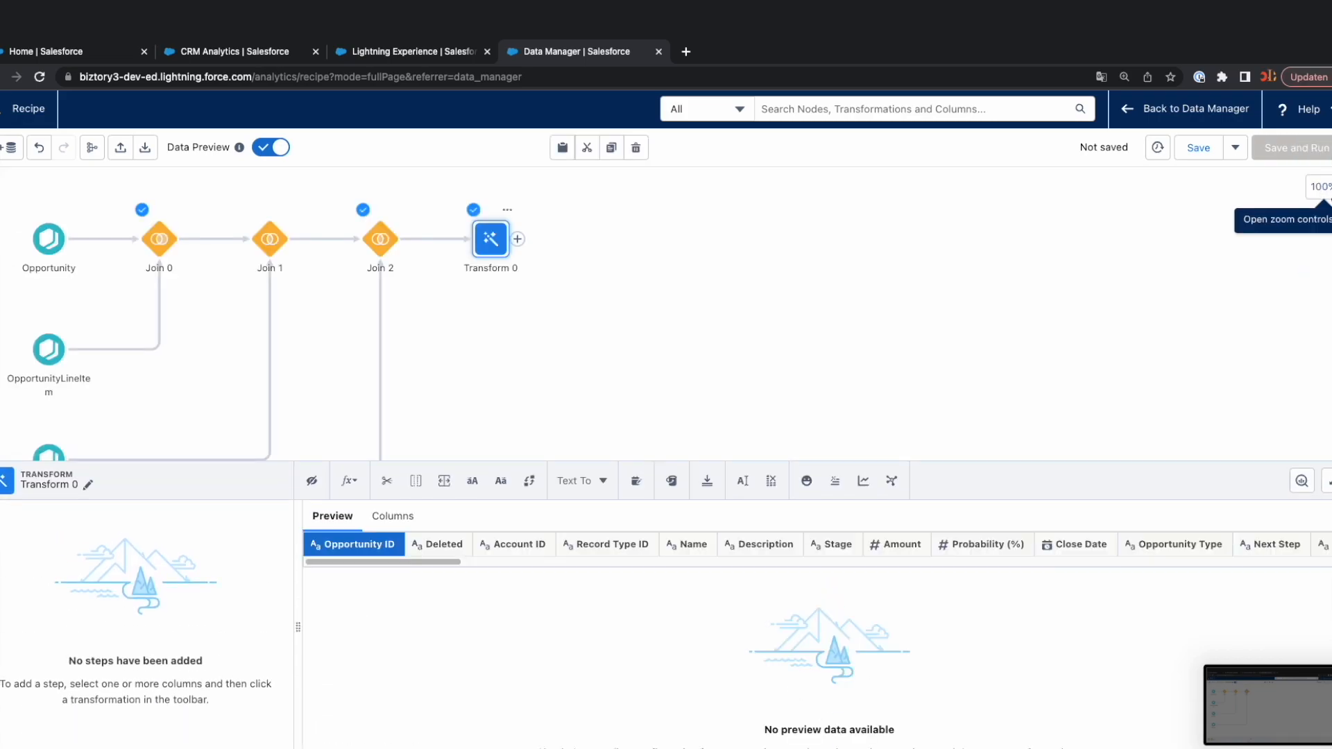
drag(1058, 465, 1029, 375)
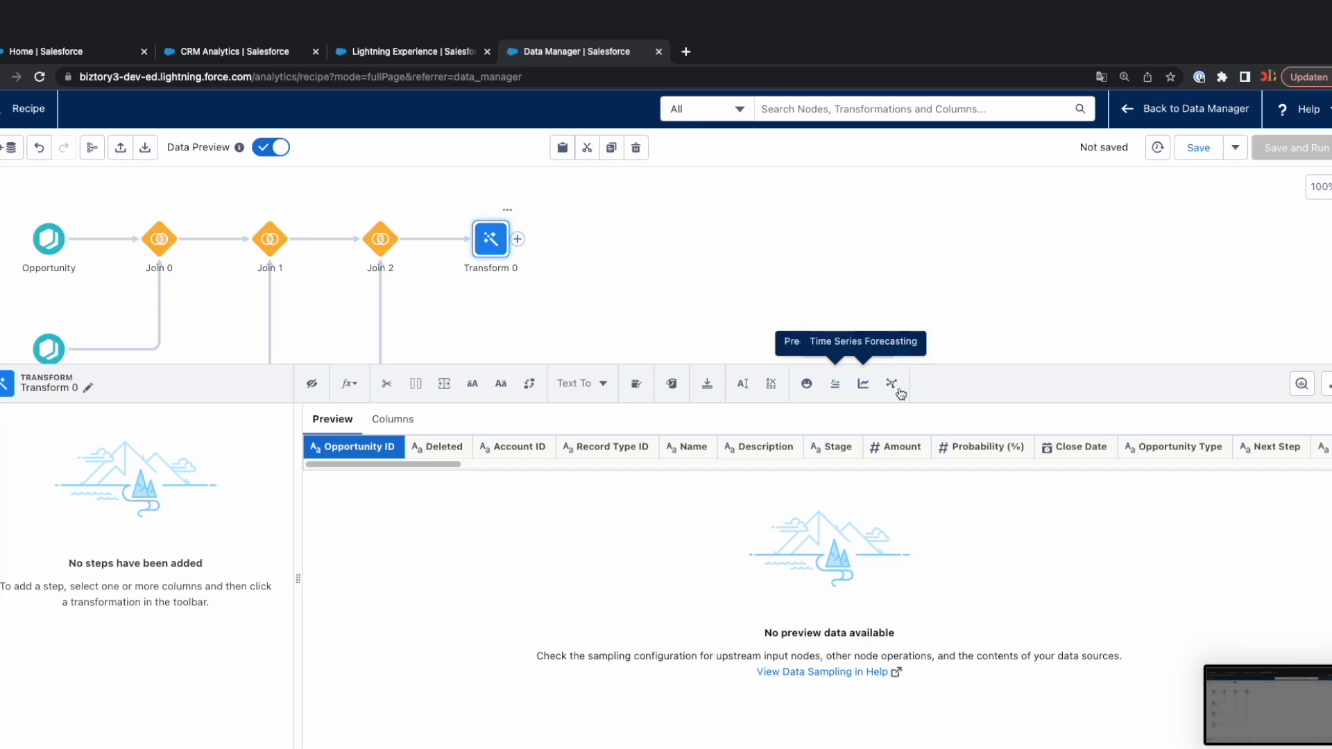
drag(947, 368, 926, 458)
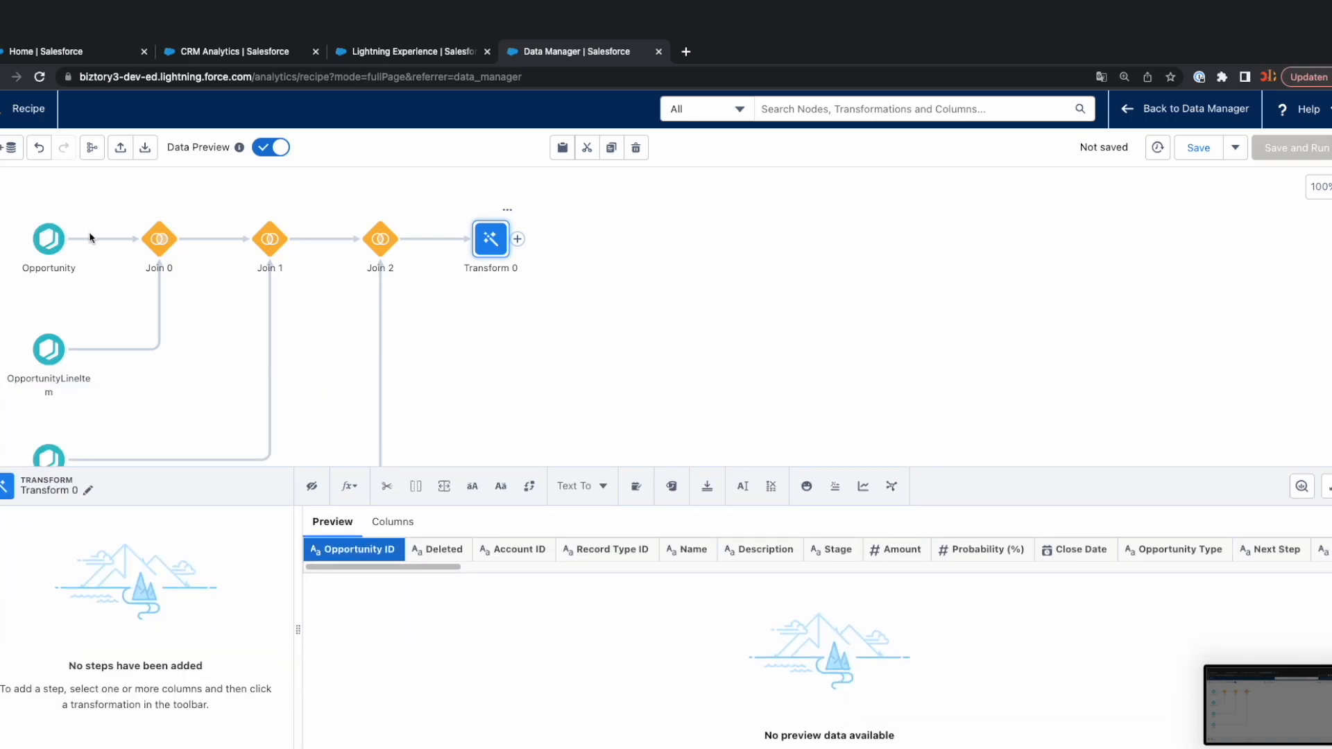
Review the three join nodes, checking the join type and join keys of the Account join.
click(148, 241)
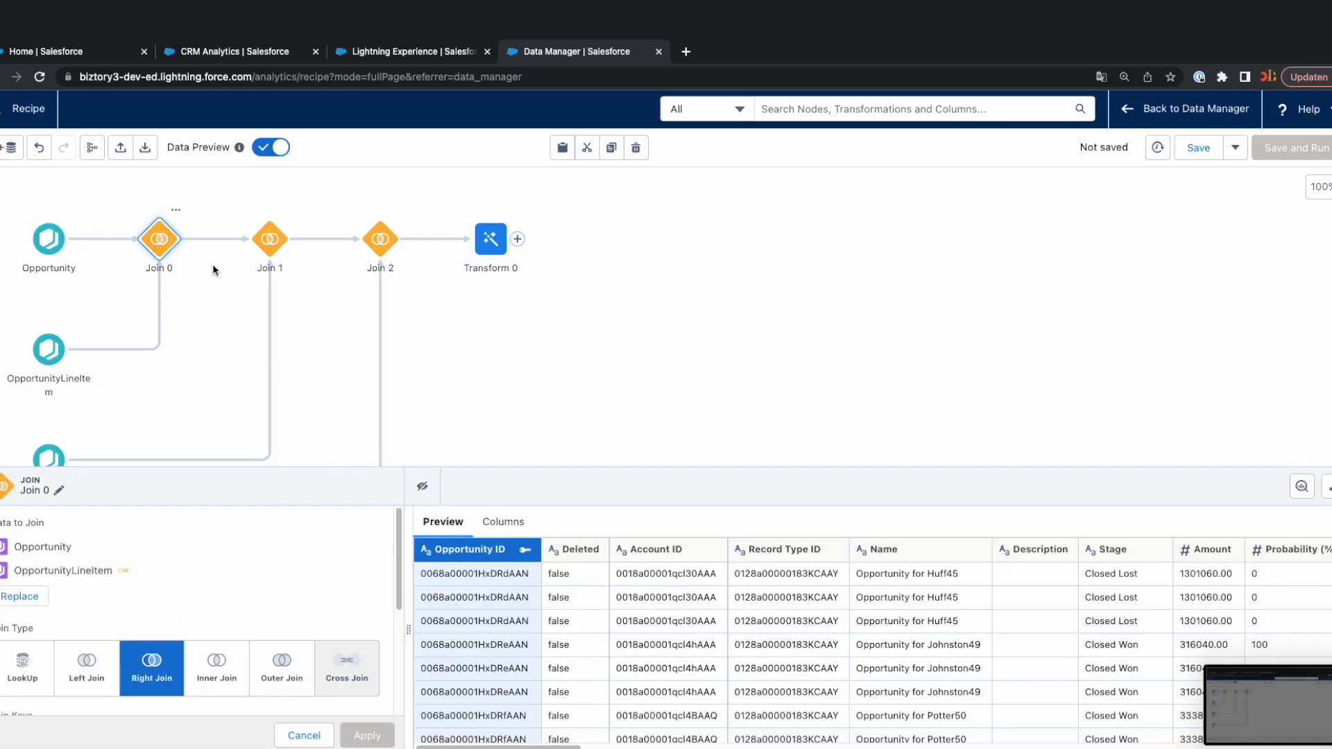
click(270, 239)
click(380, 241)
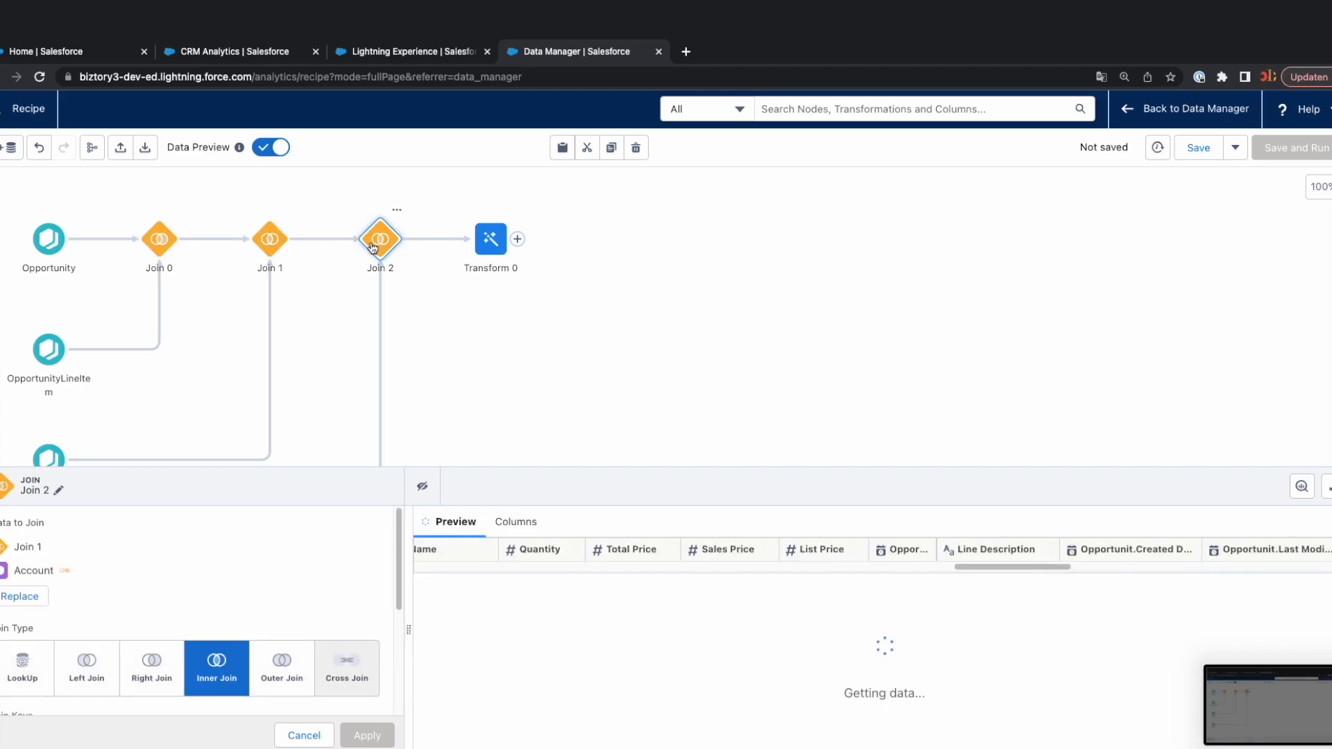
drag(501, 479, 519, 319)
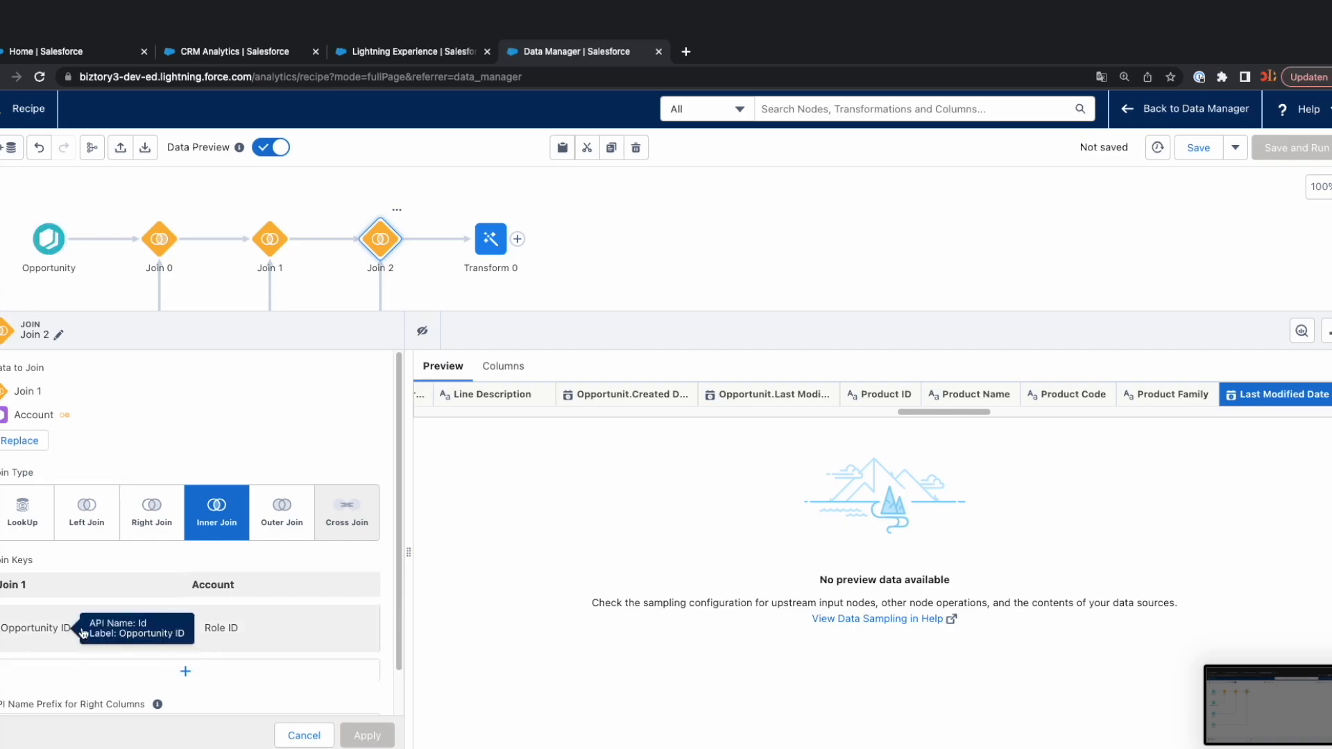
drag(488, 324, 488, 729)
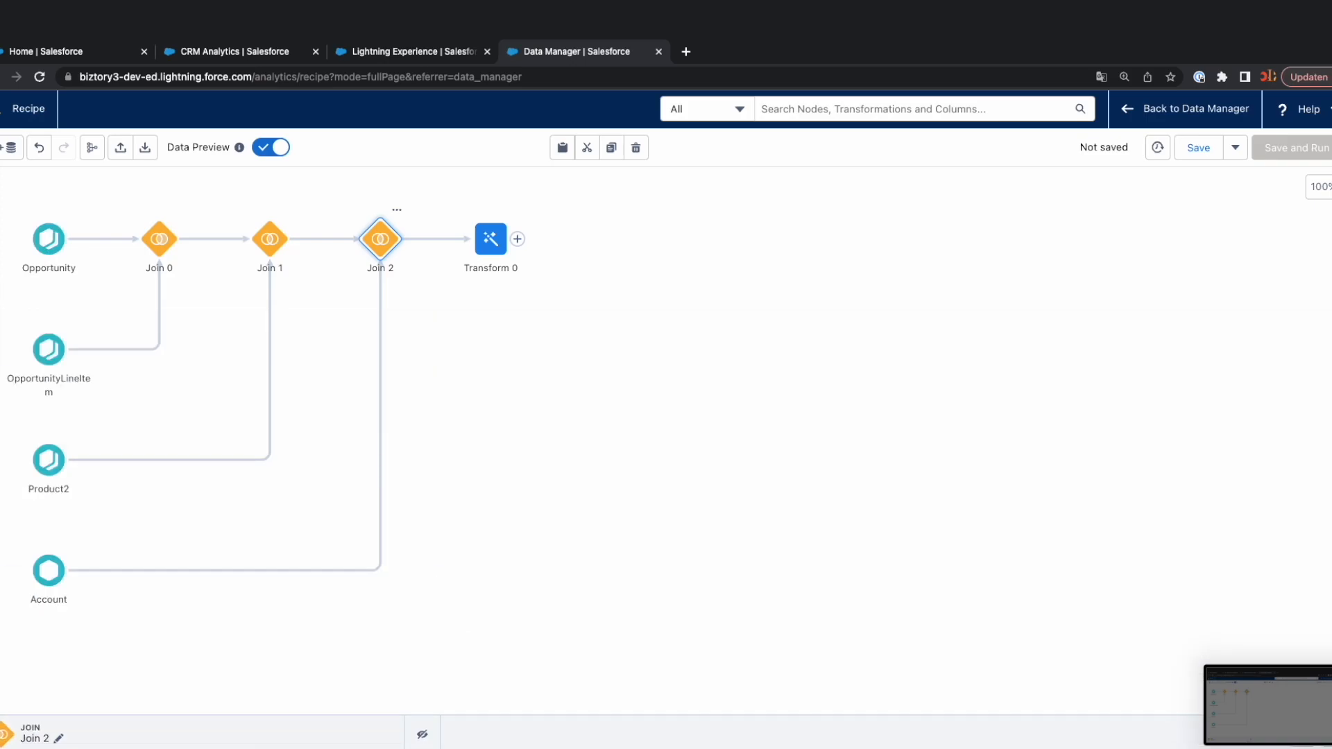
Set the Account join's keys to Account ID = Account ID and apply the change.
drag(488, 677, 499, 250)
click(48, 581)
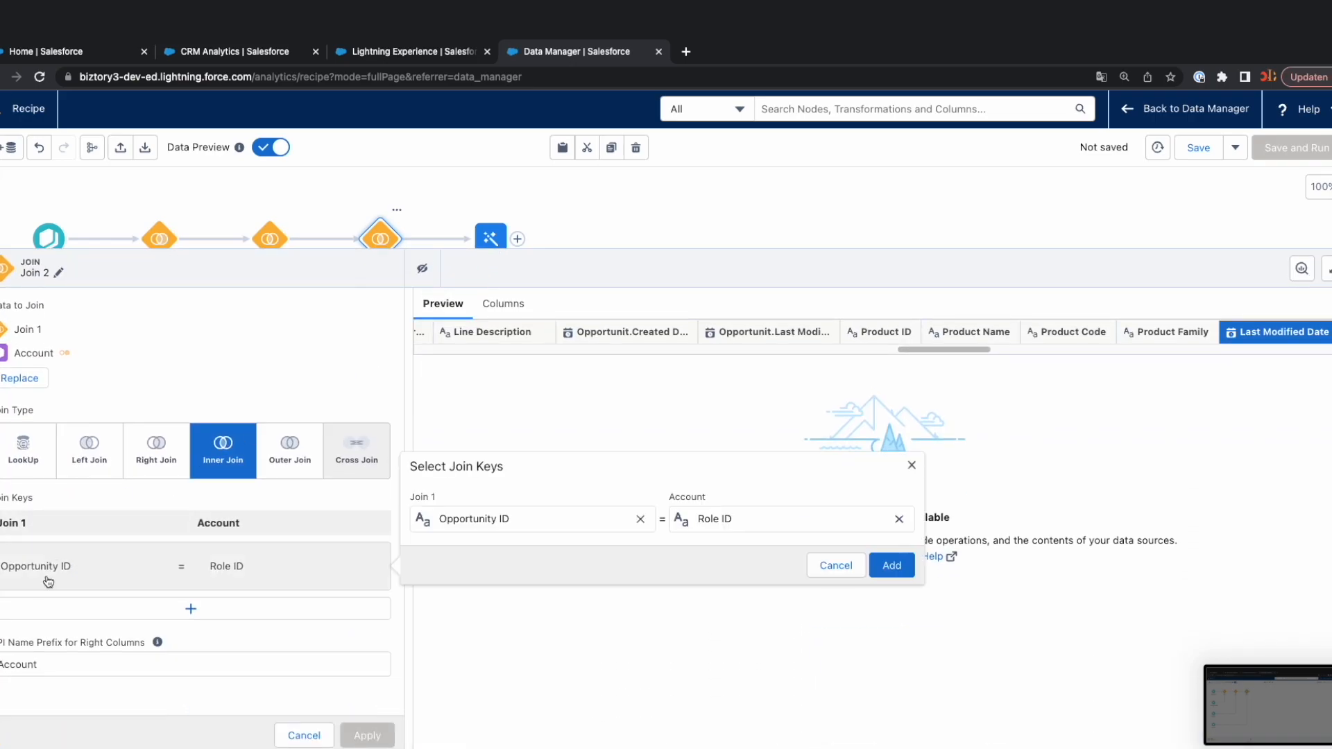
click(642, 519)
text(acc)
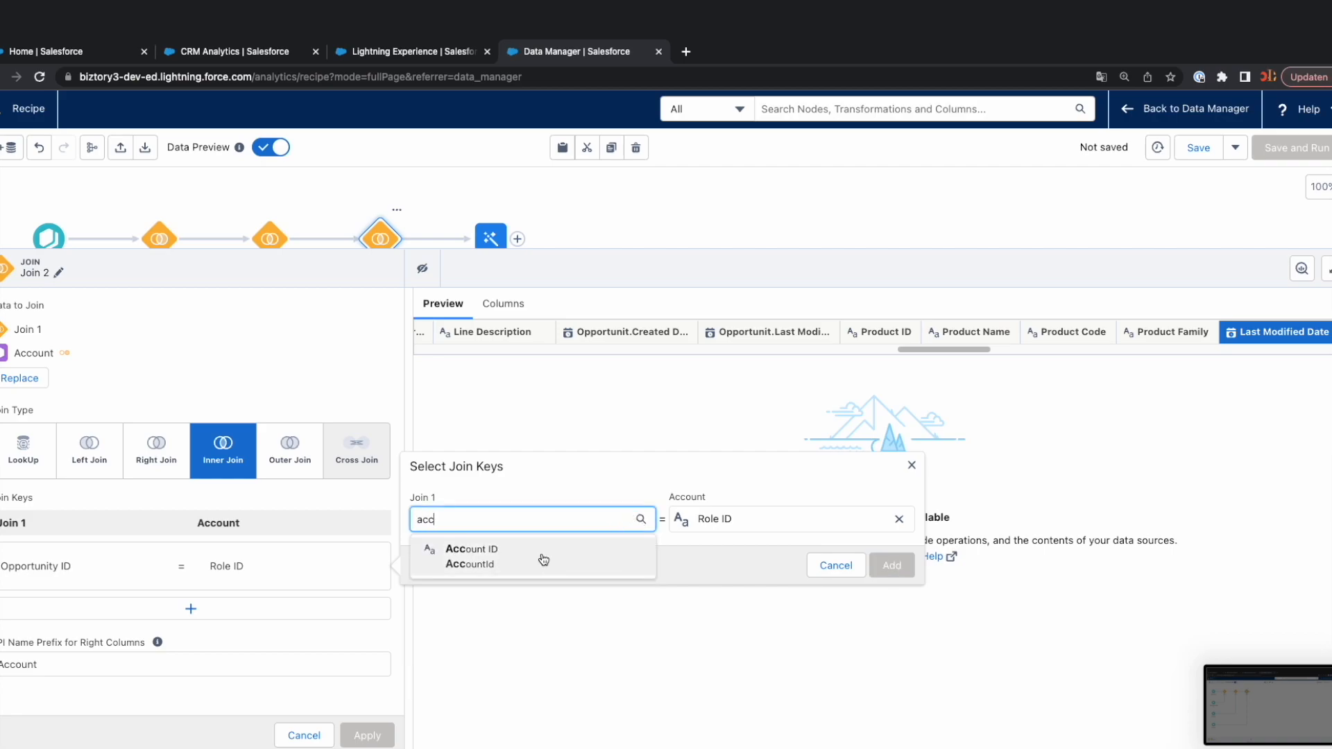
click(544, 560)
click(900, 519)
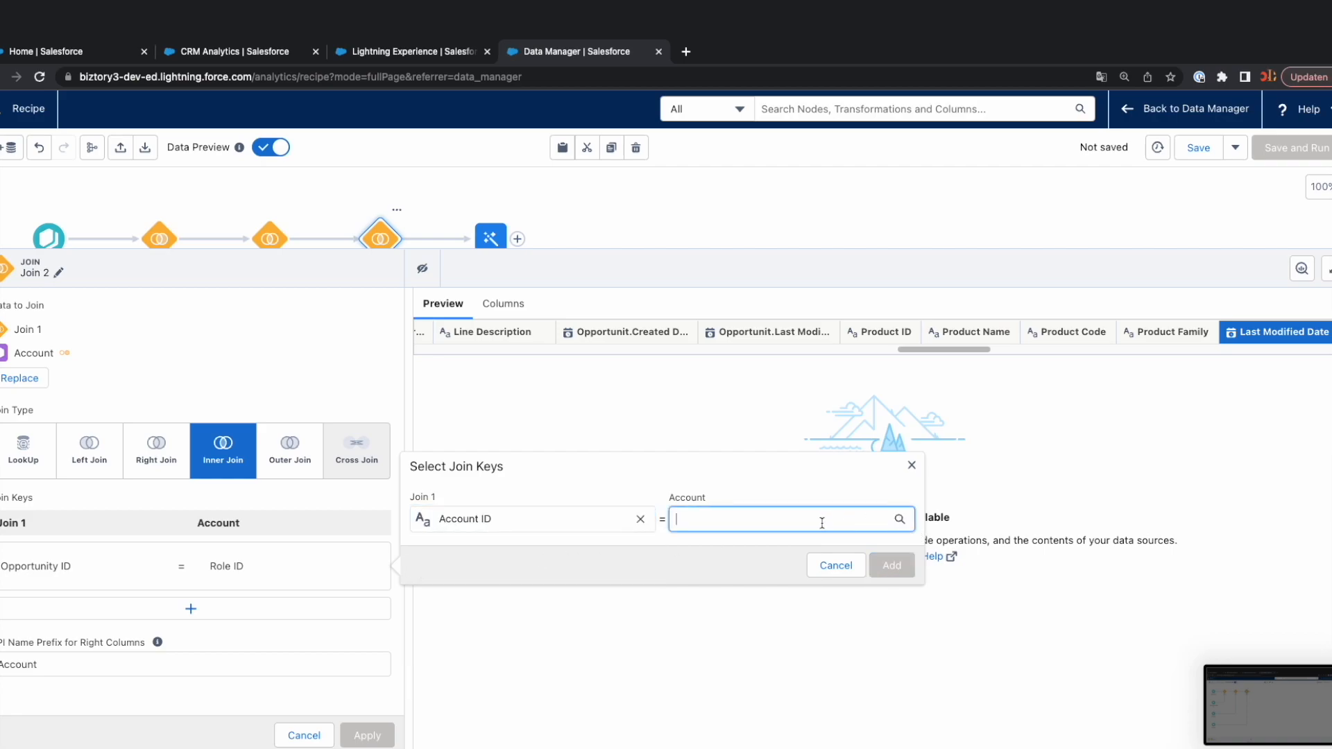
text(acc)
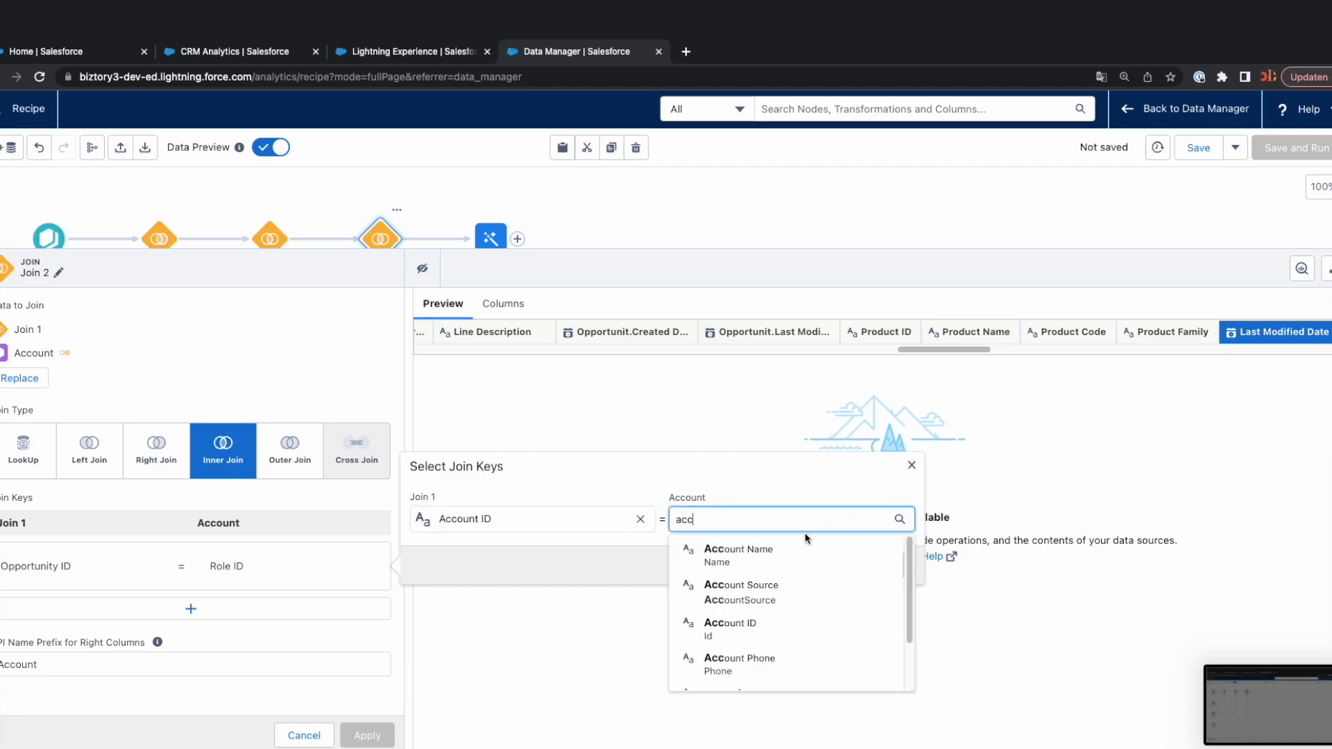
click(748, 628)
click(891, 565)
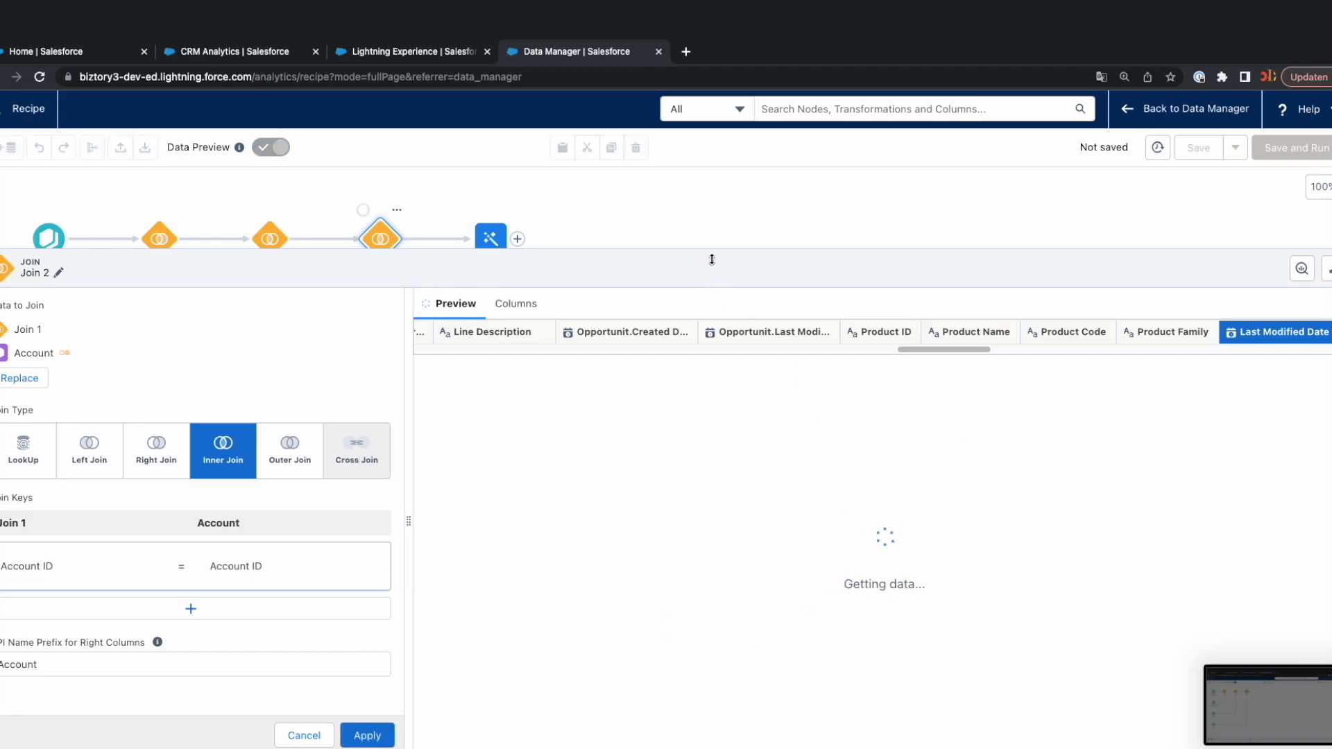
click(367, 740)
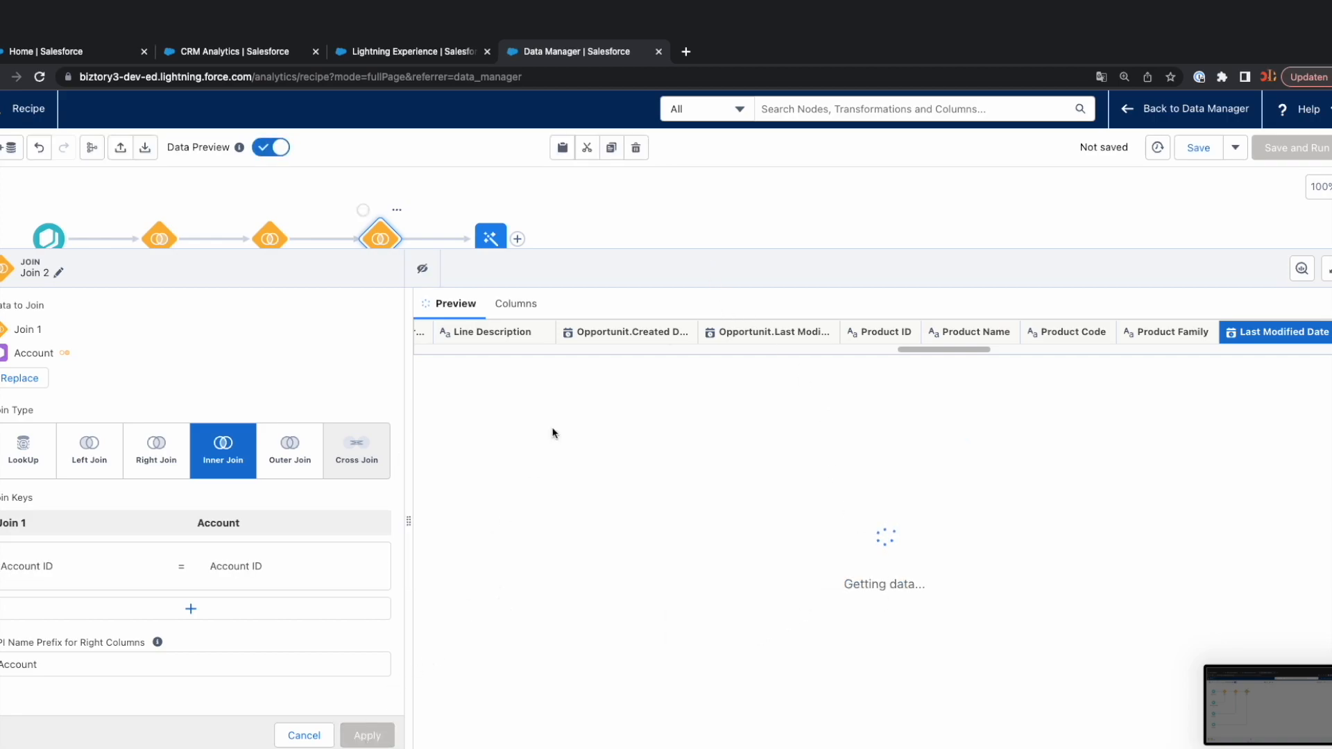
drag(635, 263, 621, 510)
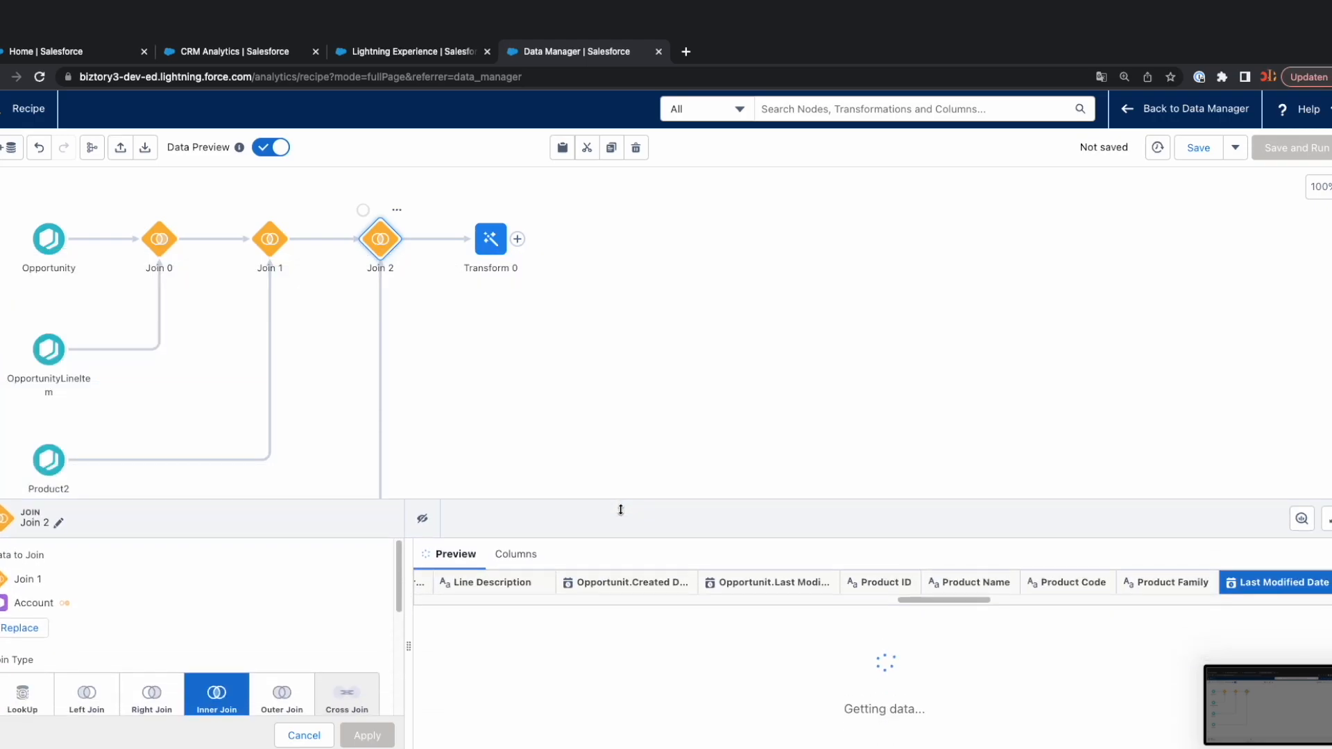
Add a Filter node after the Transform node.
click(490, 241)
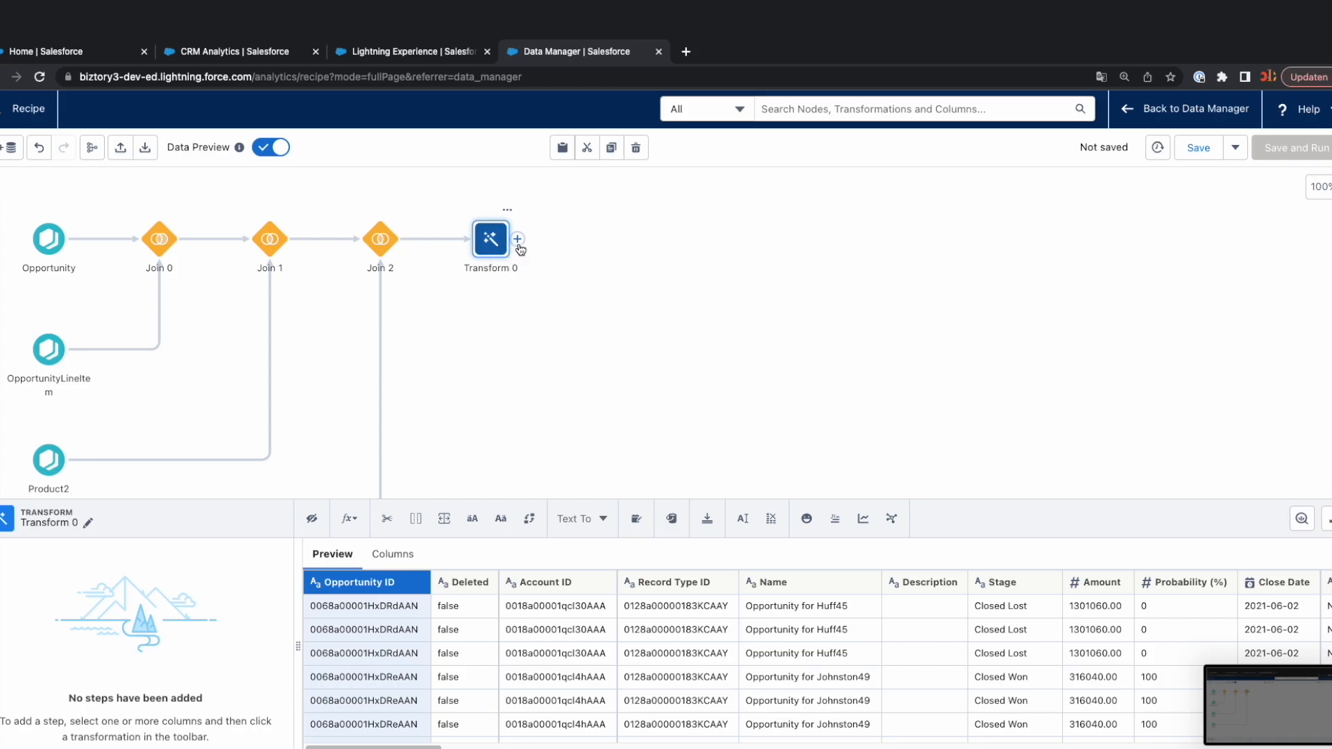
click(518, 240)
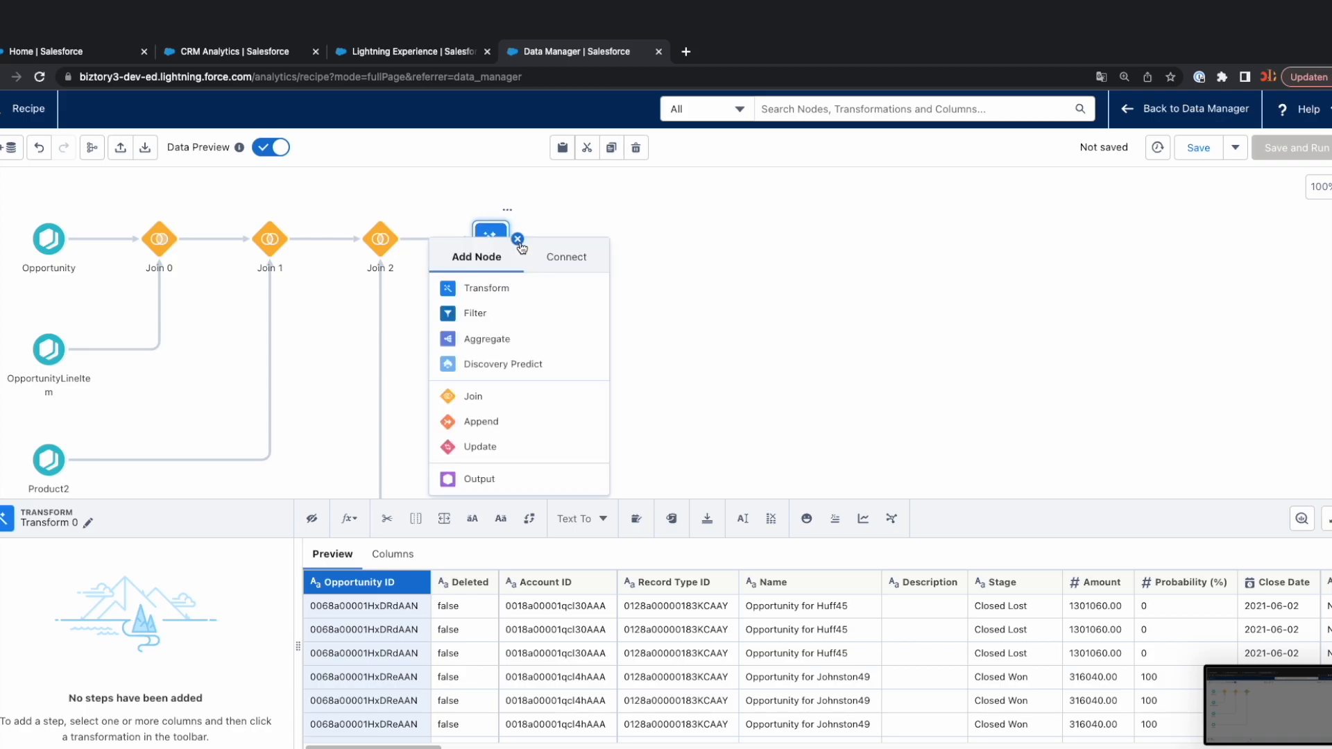
click(479, 314)
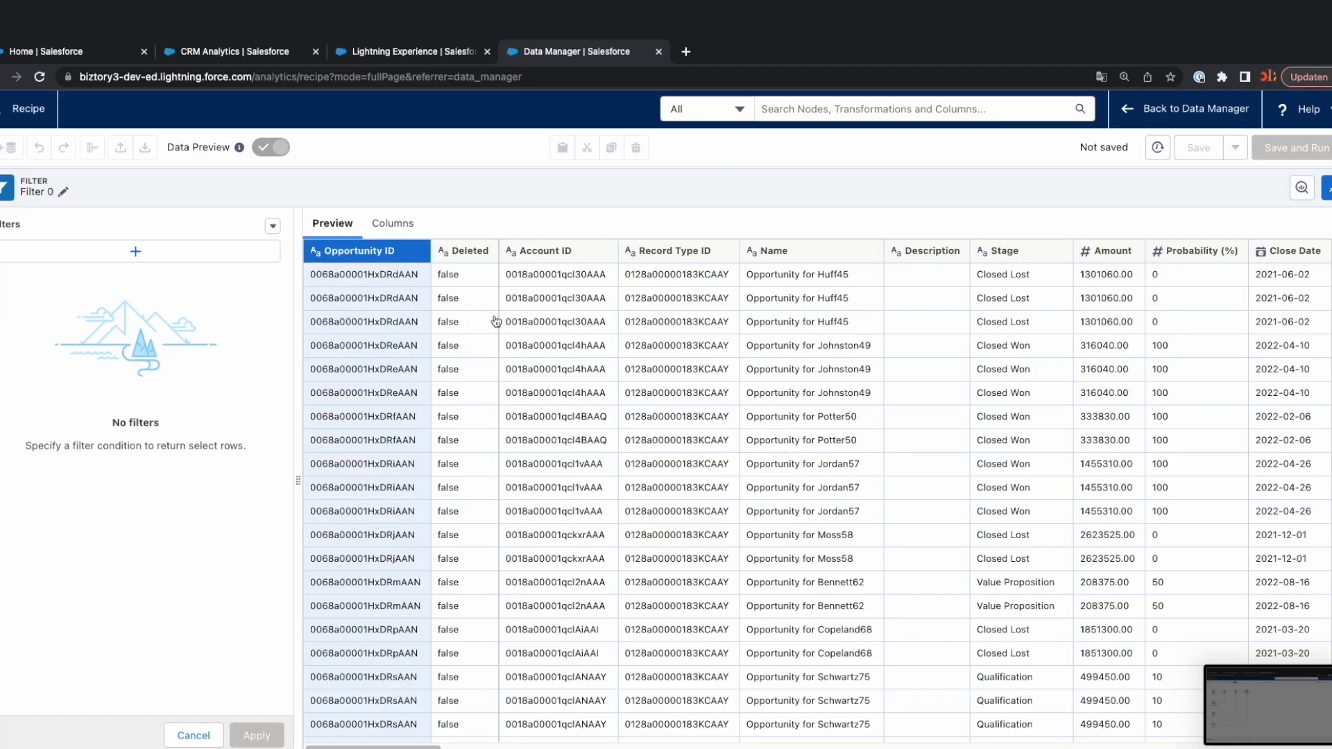
Filter the data on the Closed column with the condition equals true and apply the filter.
click(253, 258)
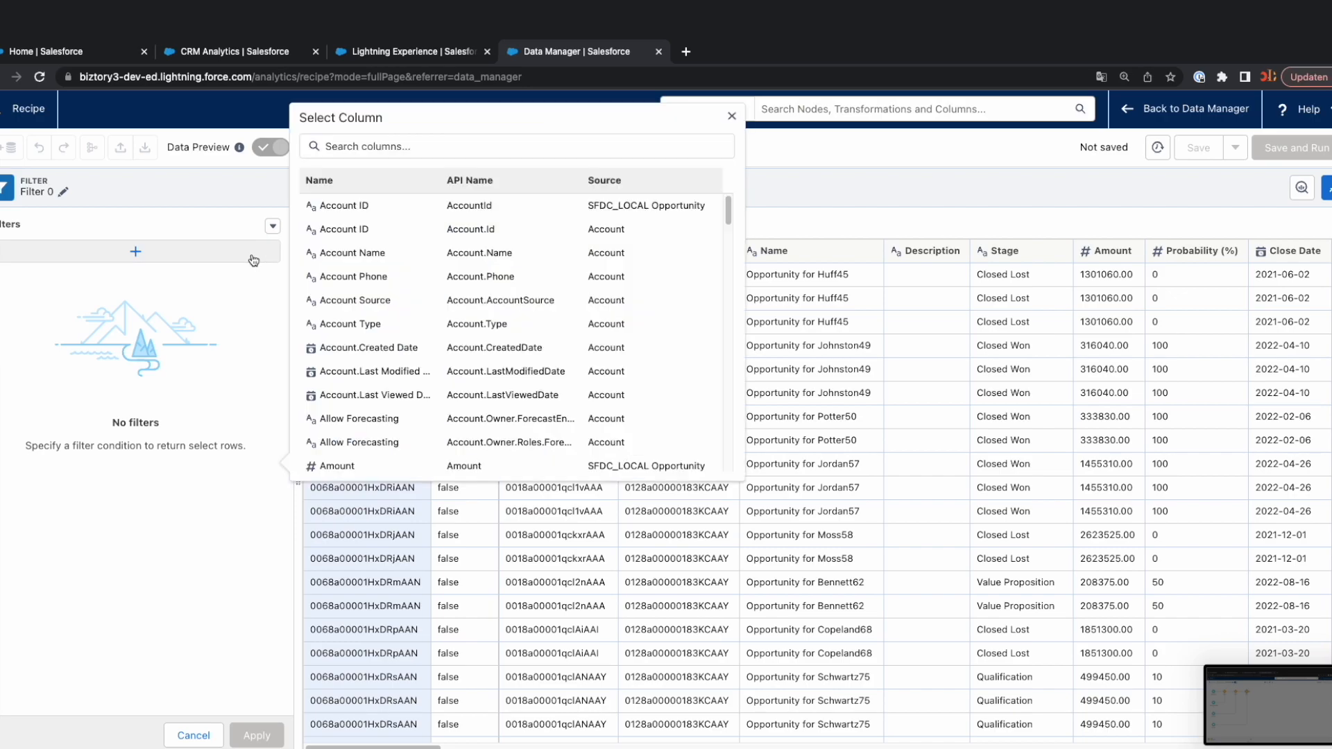
click(325, 146)
text(clos)
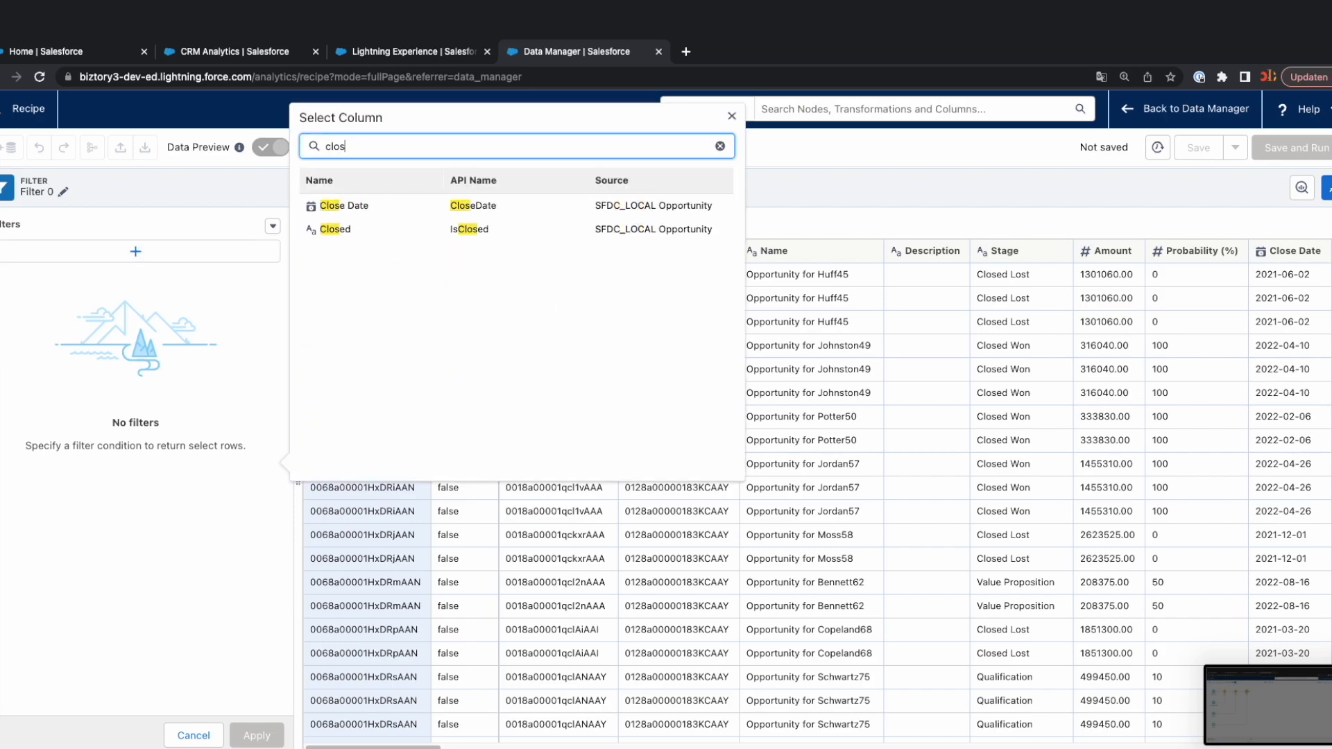
click(356, 230)
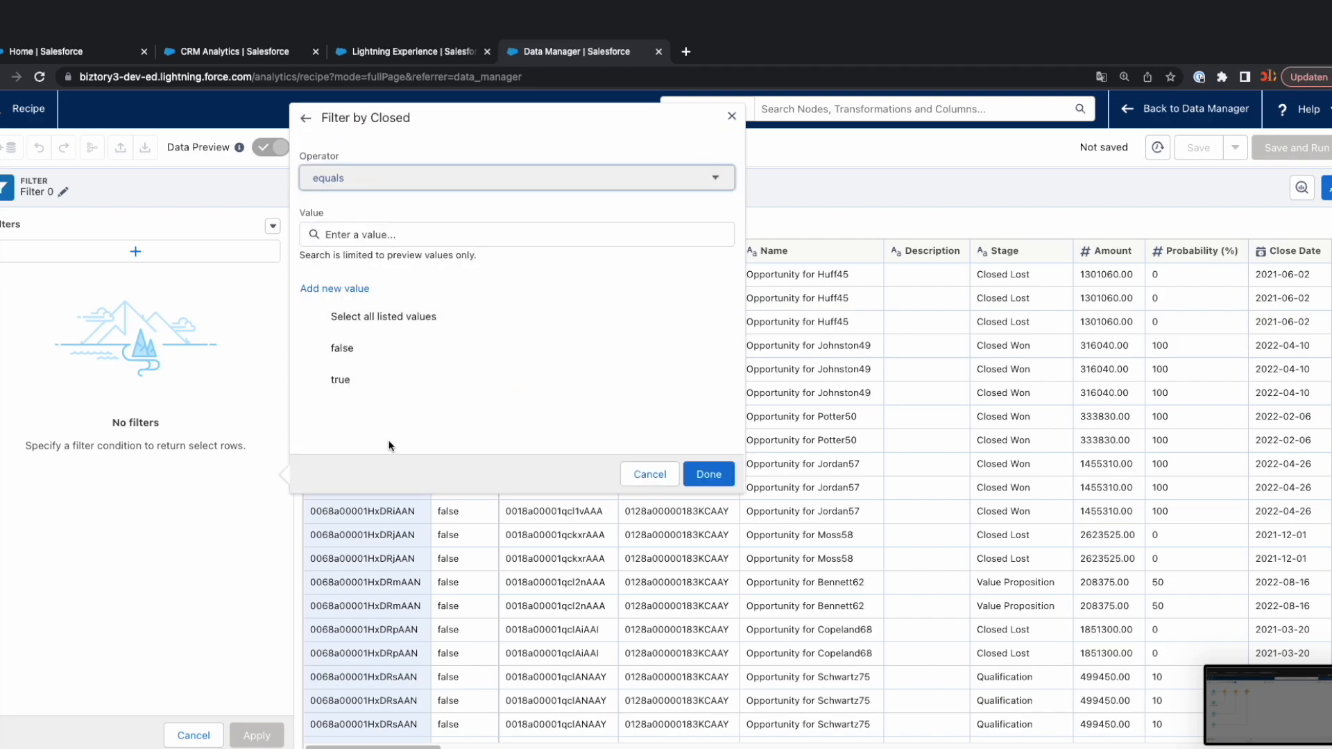
click(361, 383)
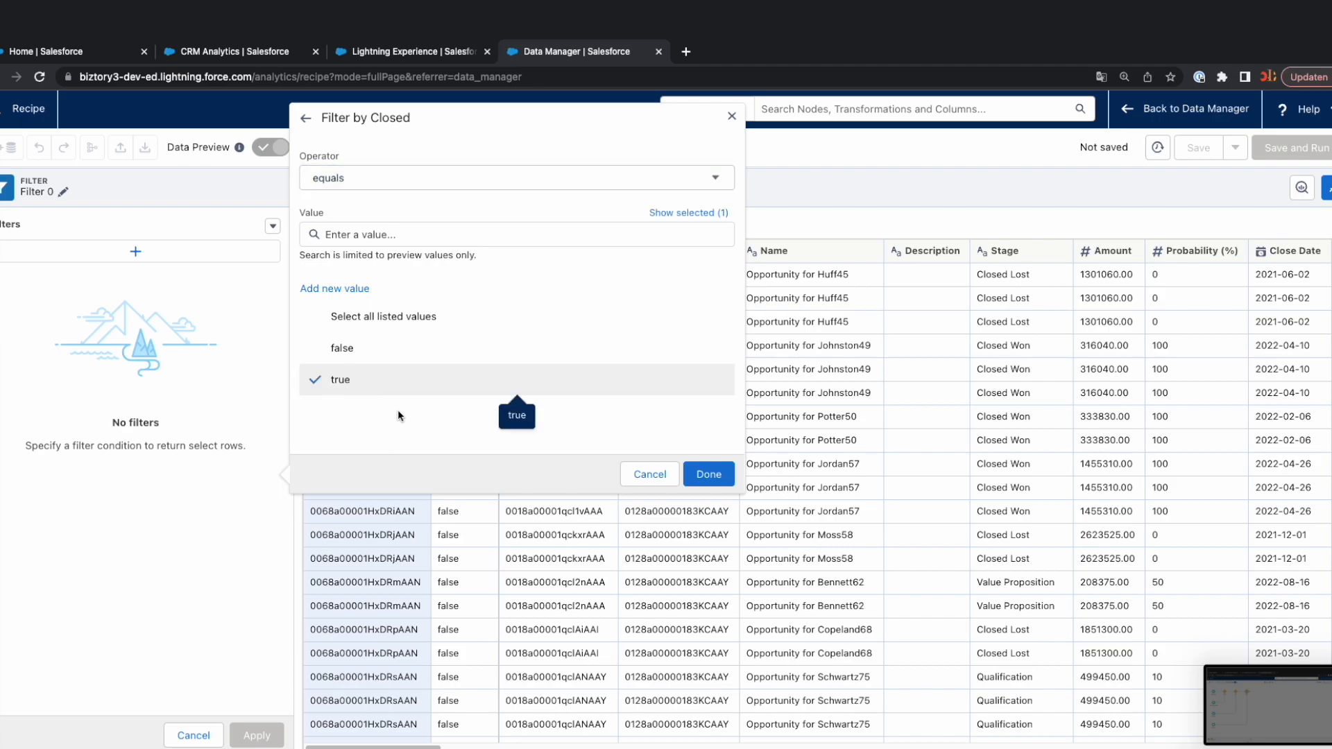
click(707, 474)
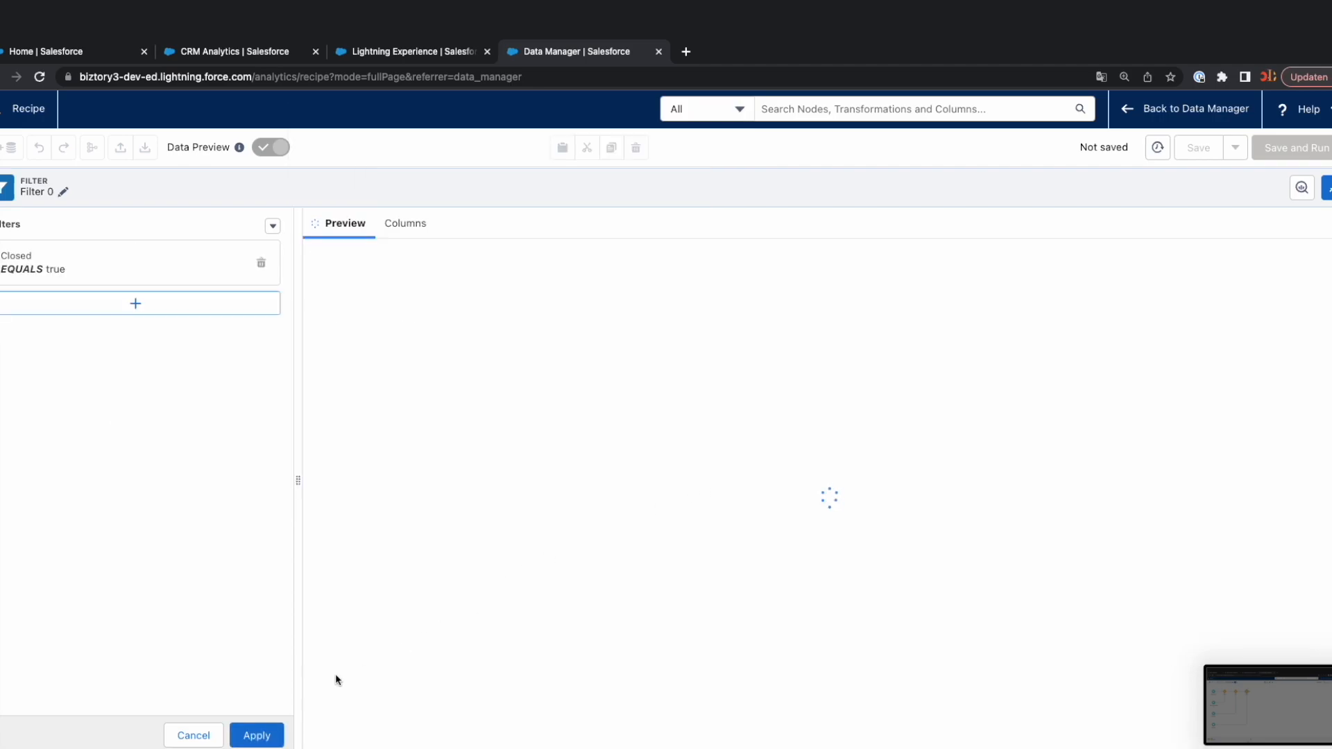
click(257, 735)
Examine the rows and columns in the preview of the filtered data, including the opportunity product columns.
drag(606, 464, 601, 300)
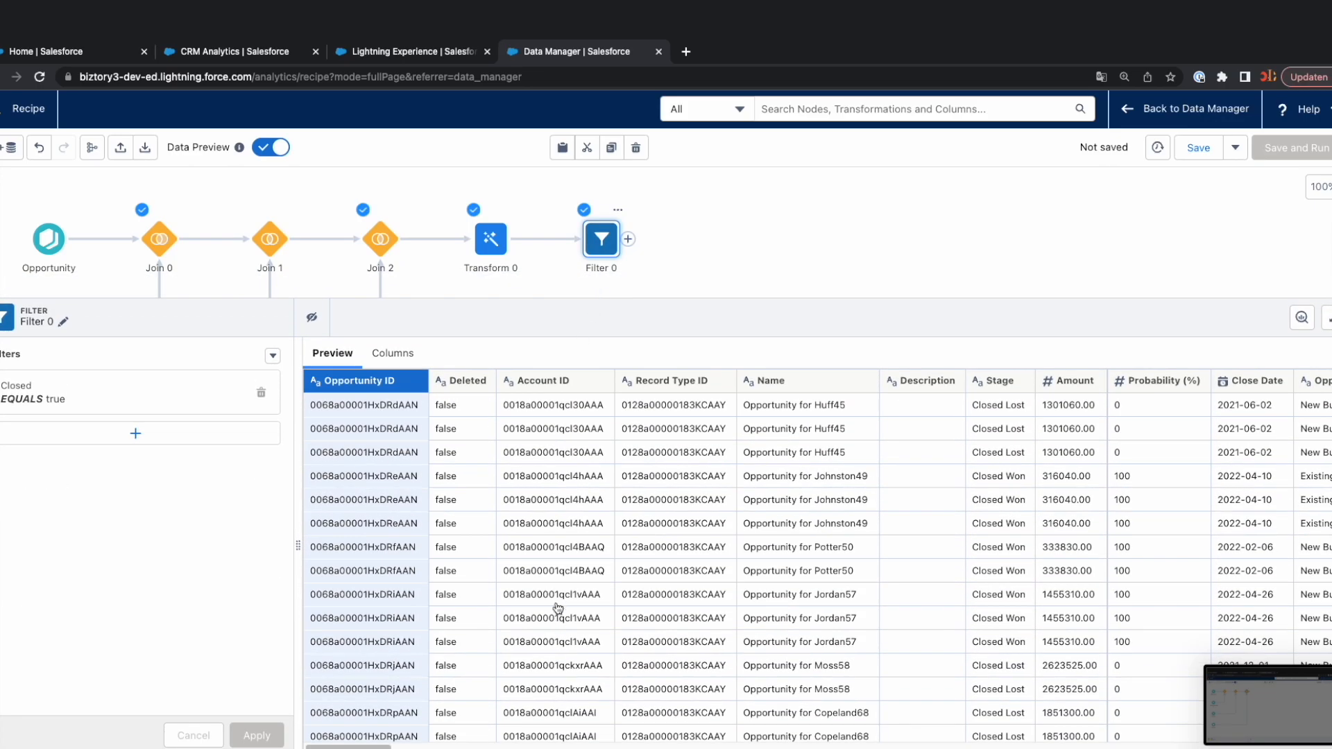
drag(367, 746, 401, 746)
scroll(807, 475, right, 10)
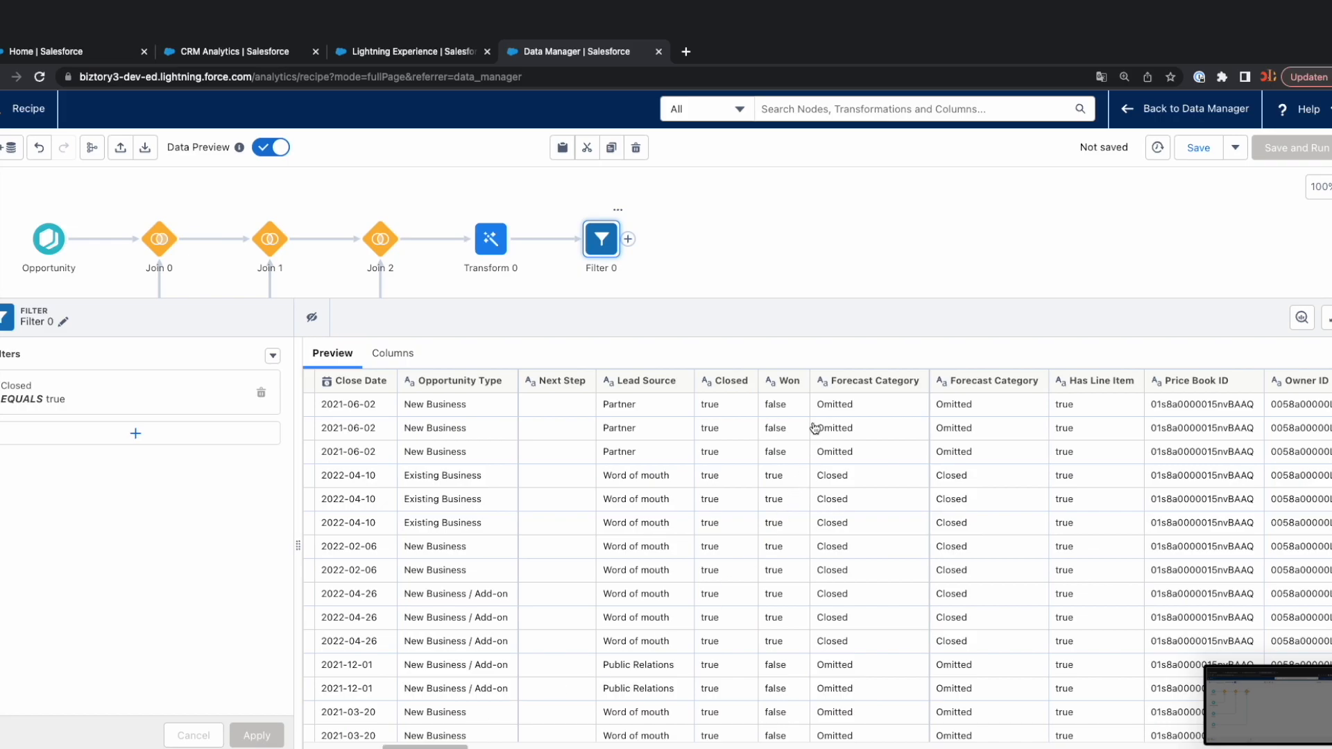
scroll(720, 587, down, 10)
scroll(730, 610, up, 10)
drag(730, 302, 733, 503)
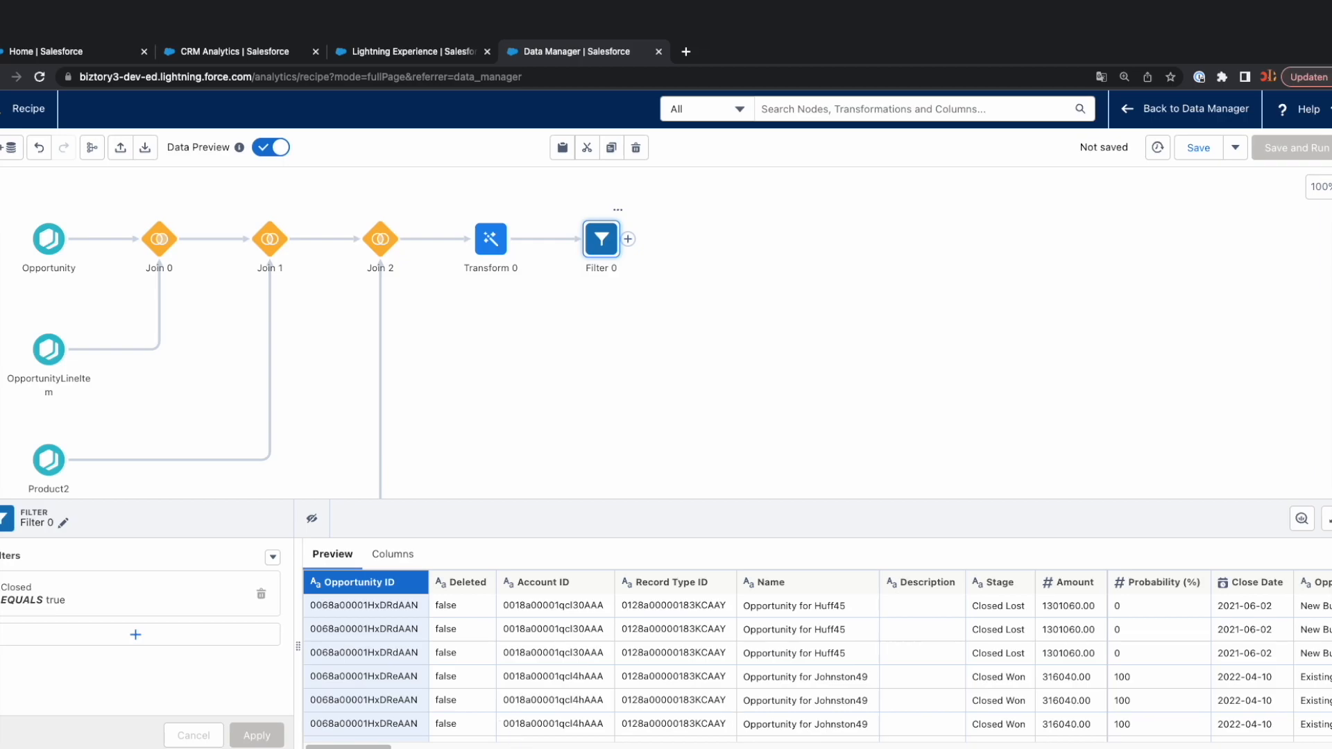
mouse_move(377, 747)
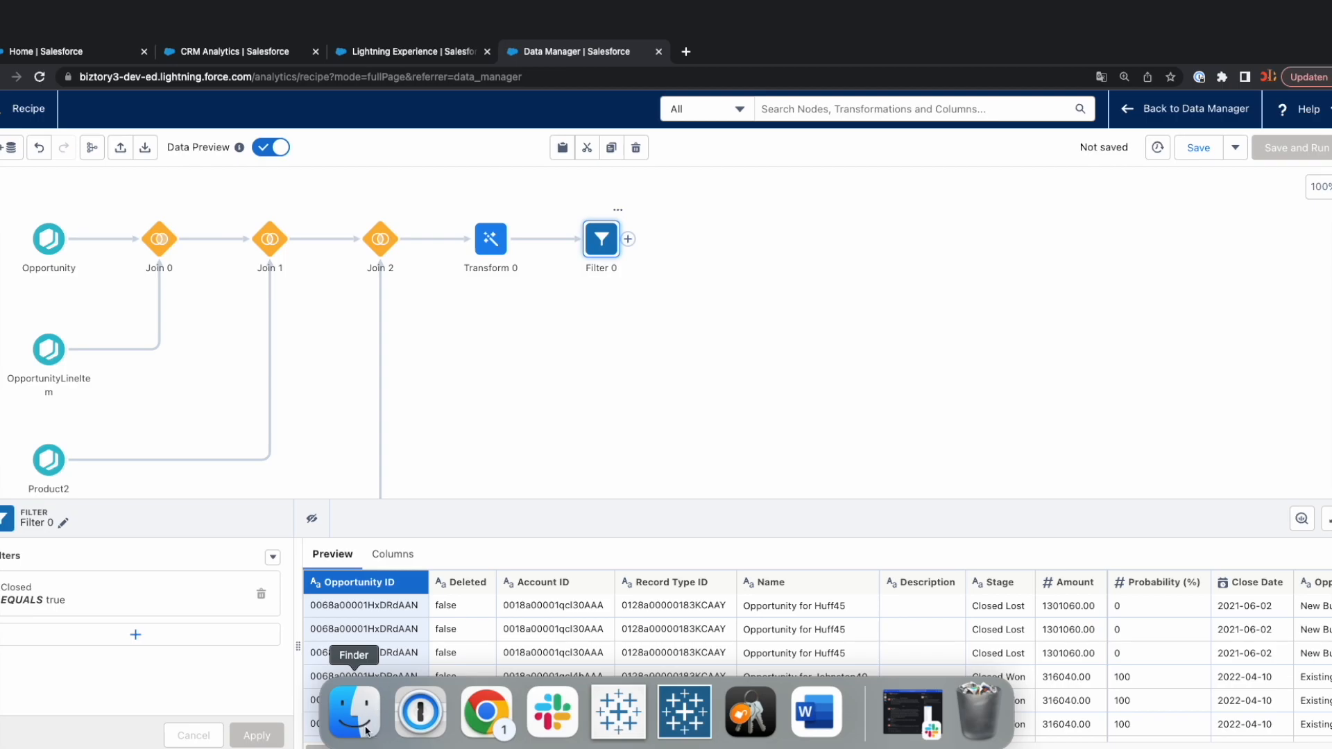
drag(377, 747, 732, 747)
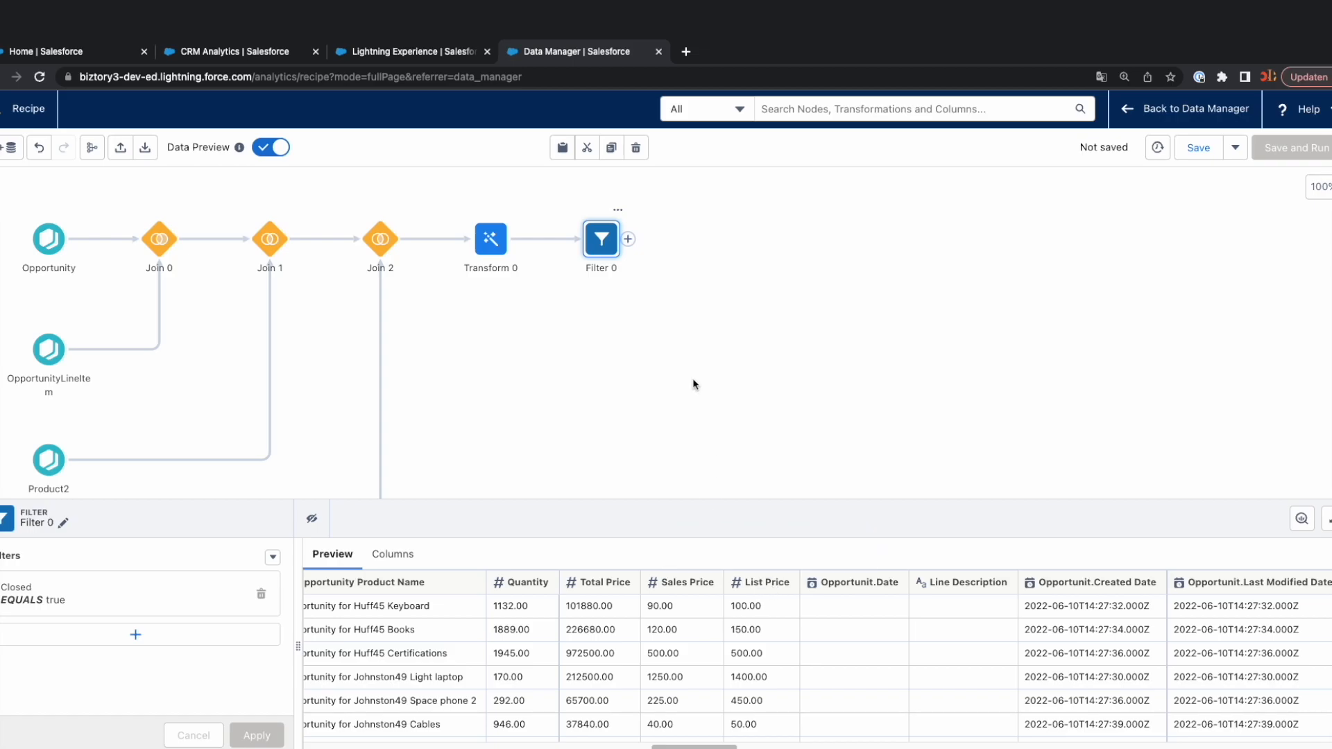
Add a second Transform node after the Filter node and bring the recipe canvas back into view.
click(628, 240)
click(605, 290)
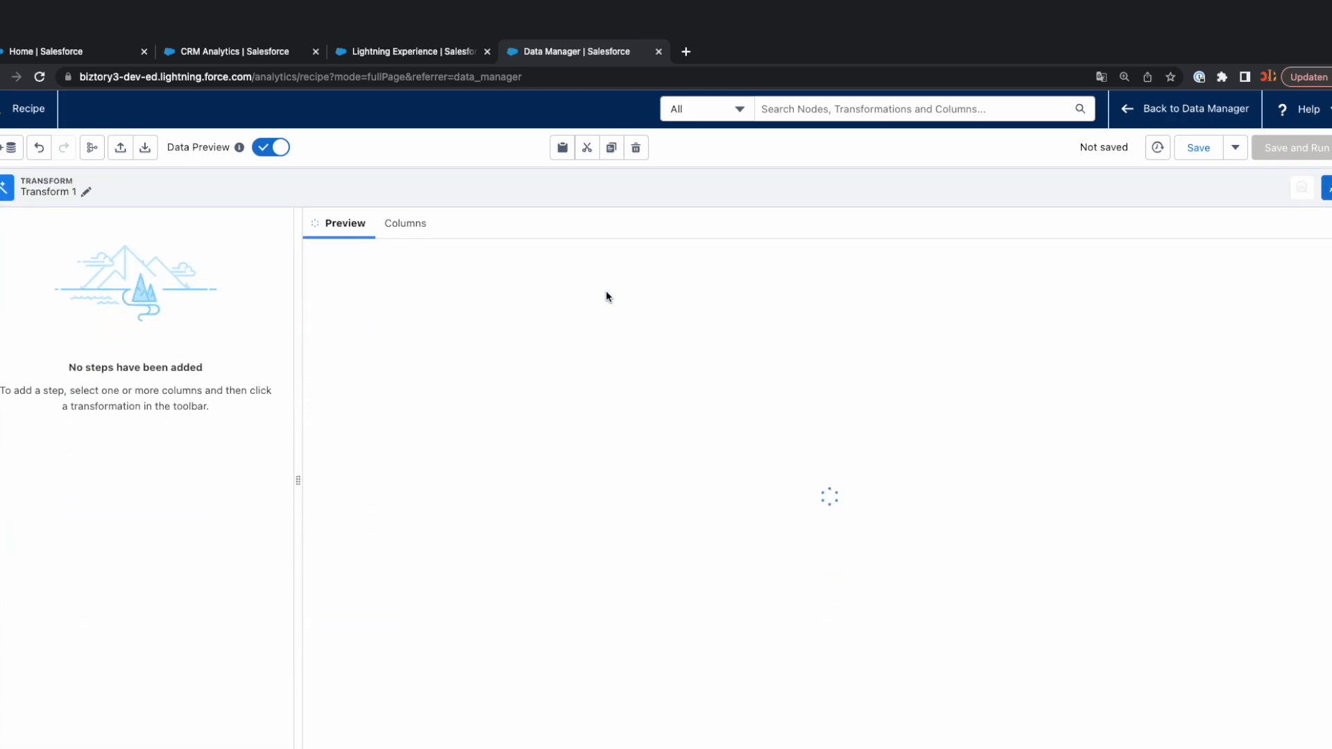
click(1324, 187)
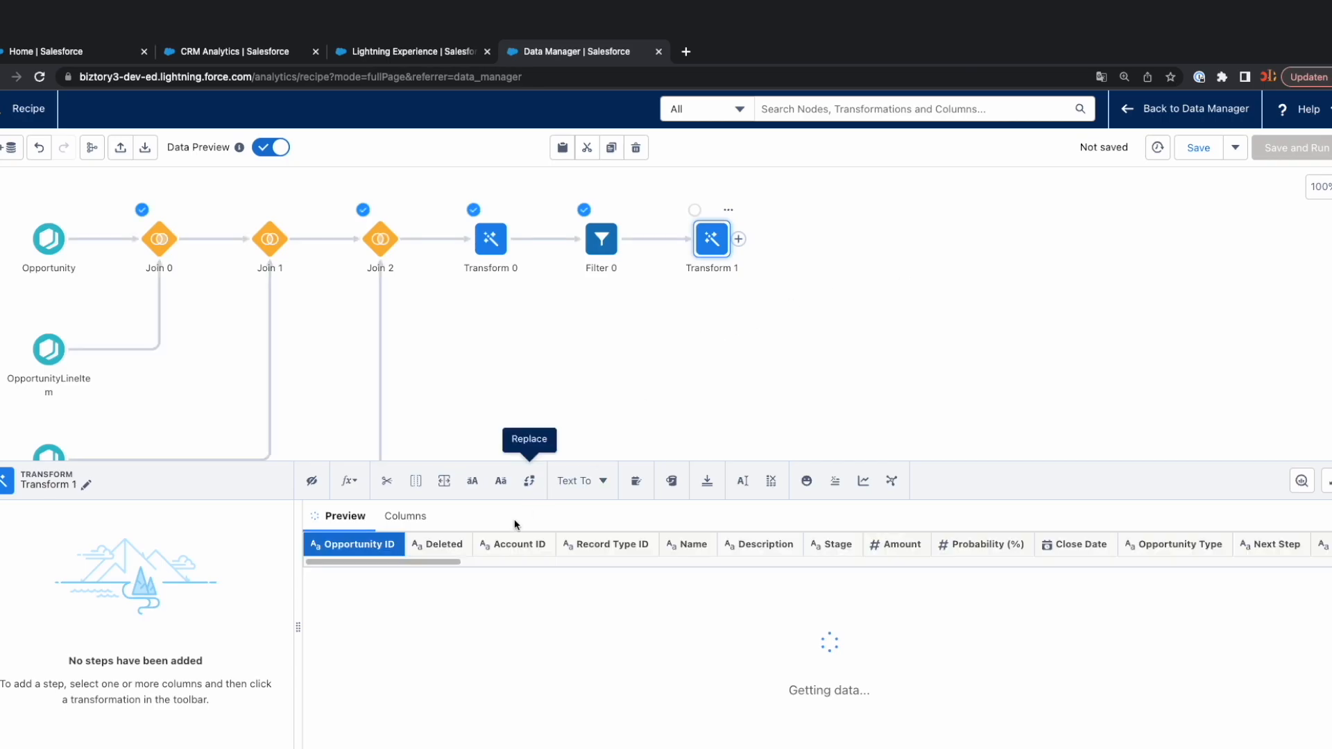
Add a custom formula transformation to the second Transform node and name it Absolute Discount.
click(354, 484)
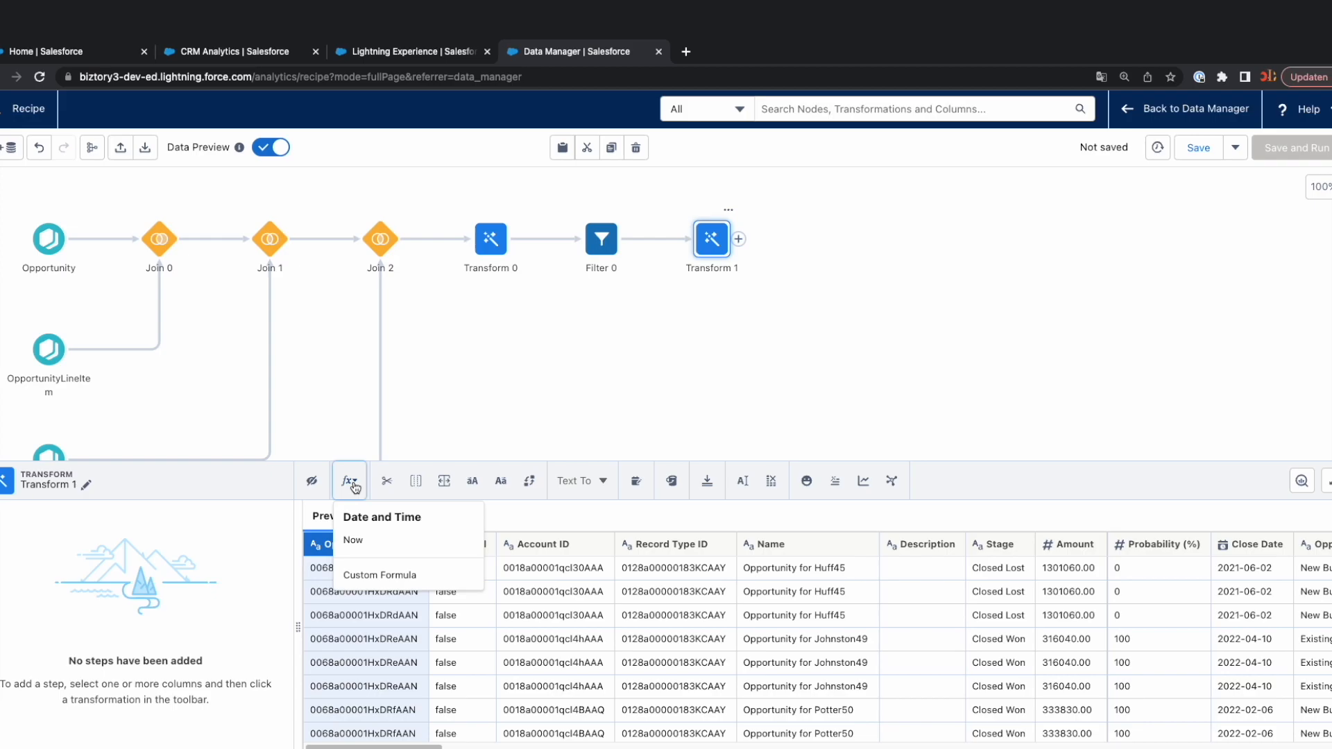
click(379, 576)
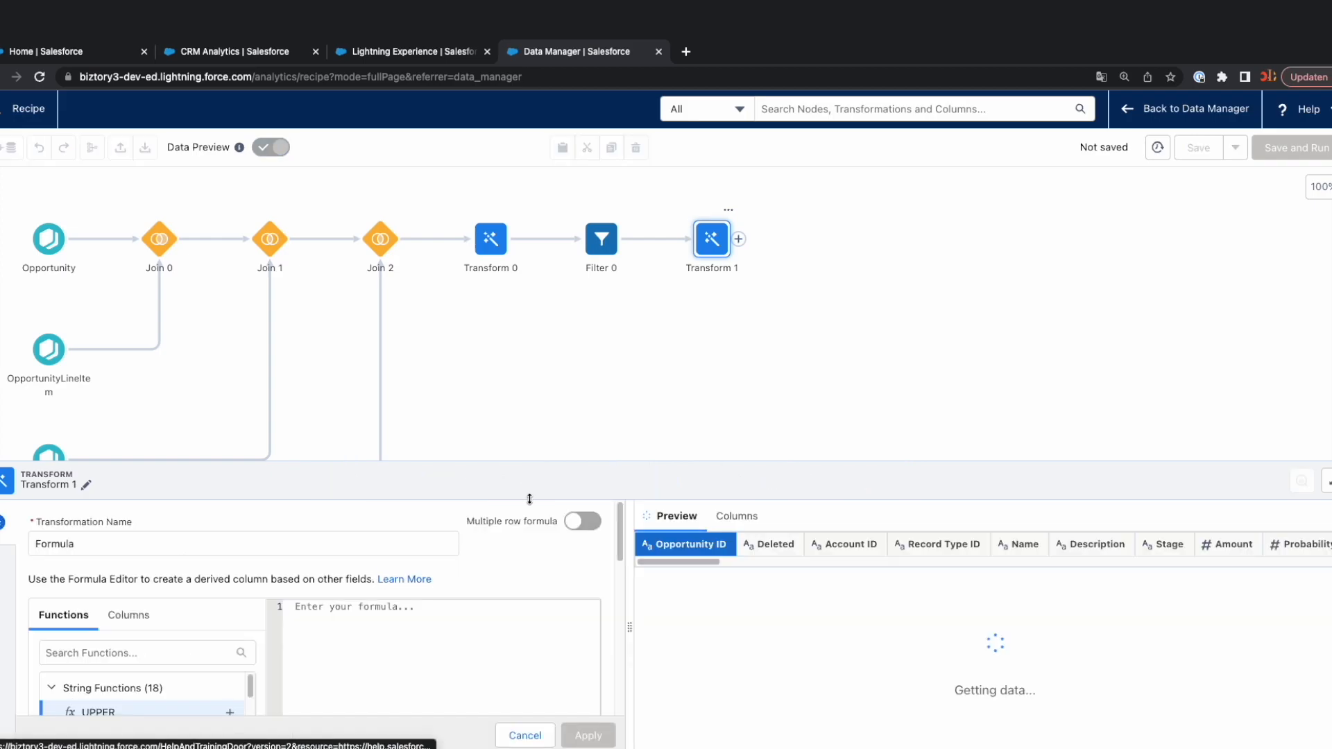
drag(548, 463, 545, 322)
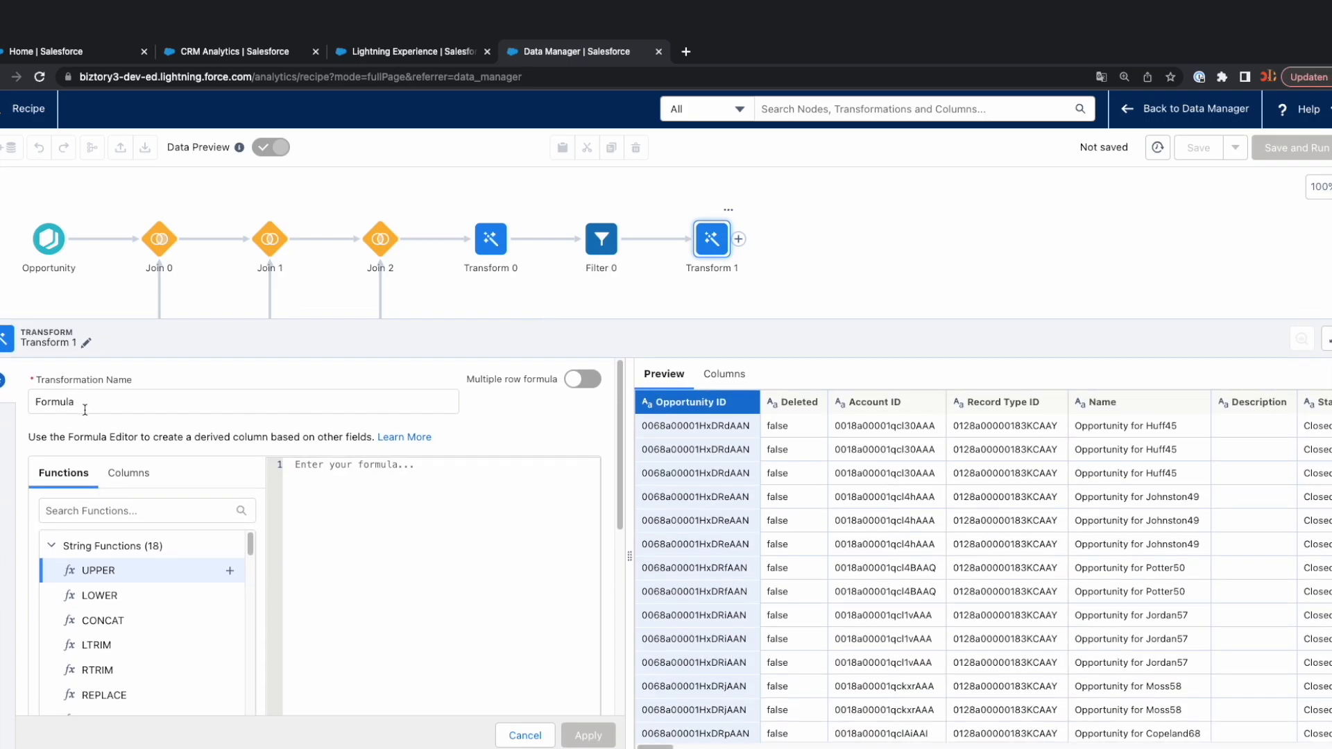
drag(82, 402, 10, 406)
text(Absolu)
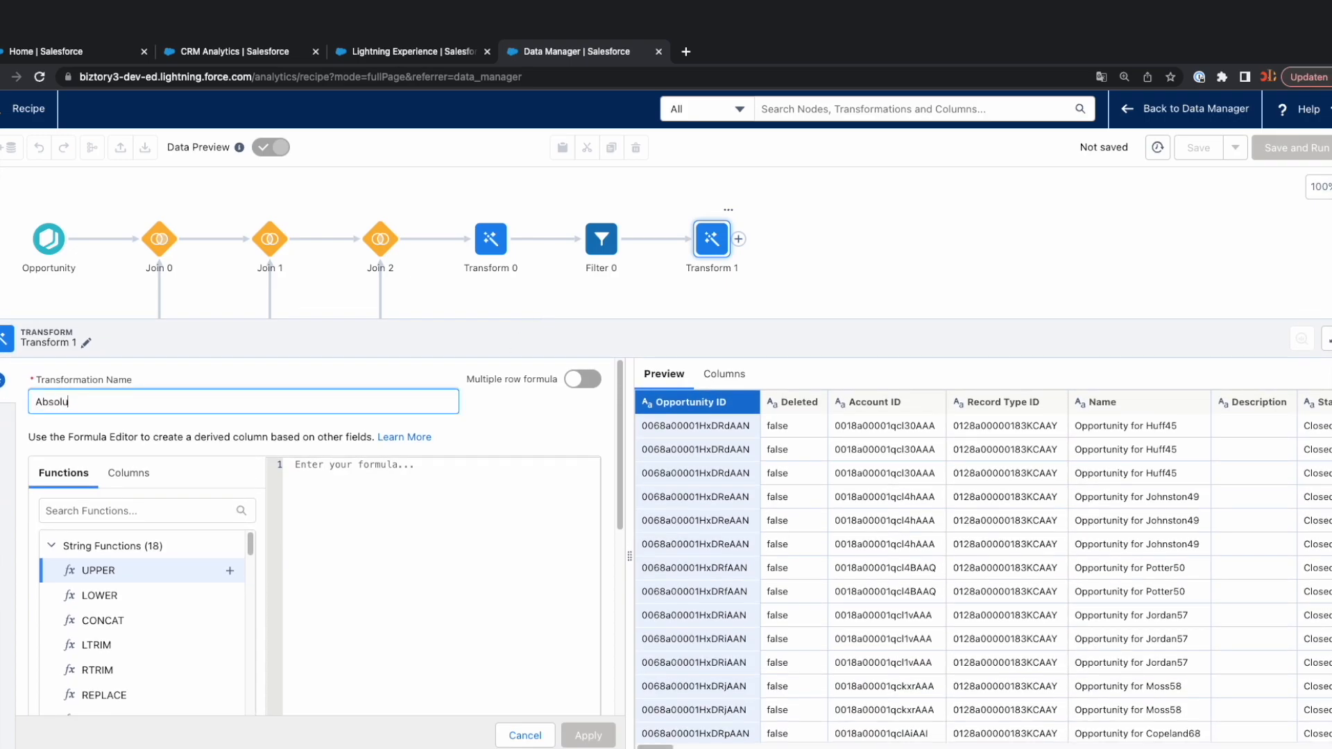
text(te Discount)
Enter a formula that subtracts the Sales Price column (Opportunit.UnitPrice) from the List Price column (Opportunit.ListPrice).
click(351, 483)
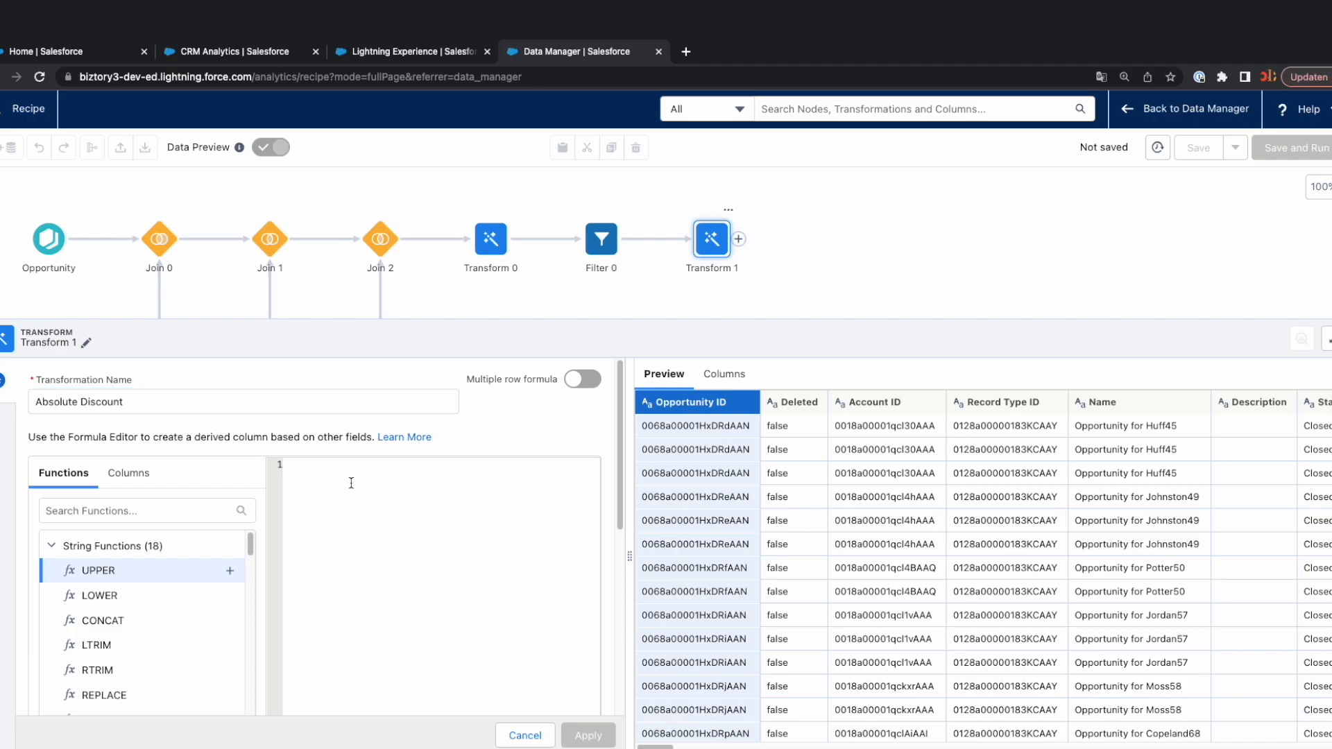
text(list)
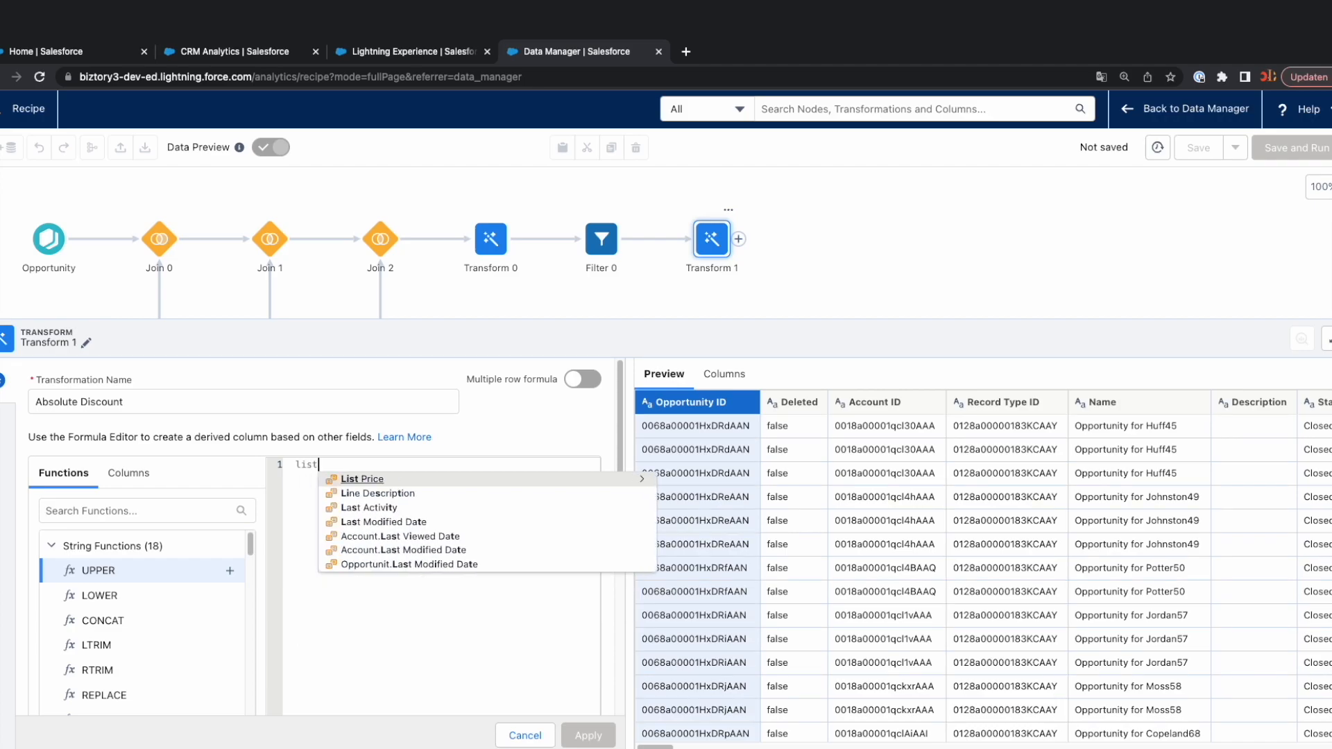
click(379, 480)
text(-price)
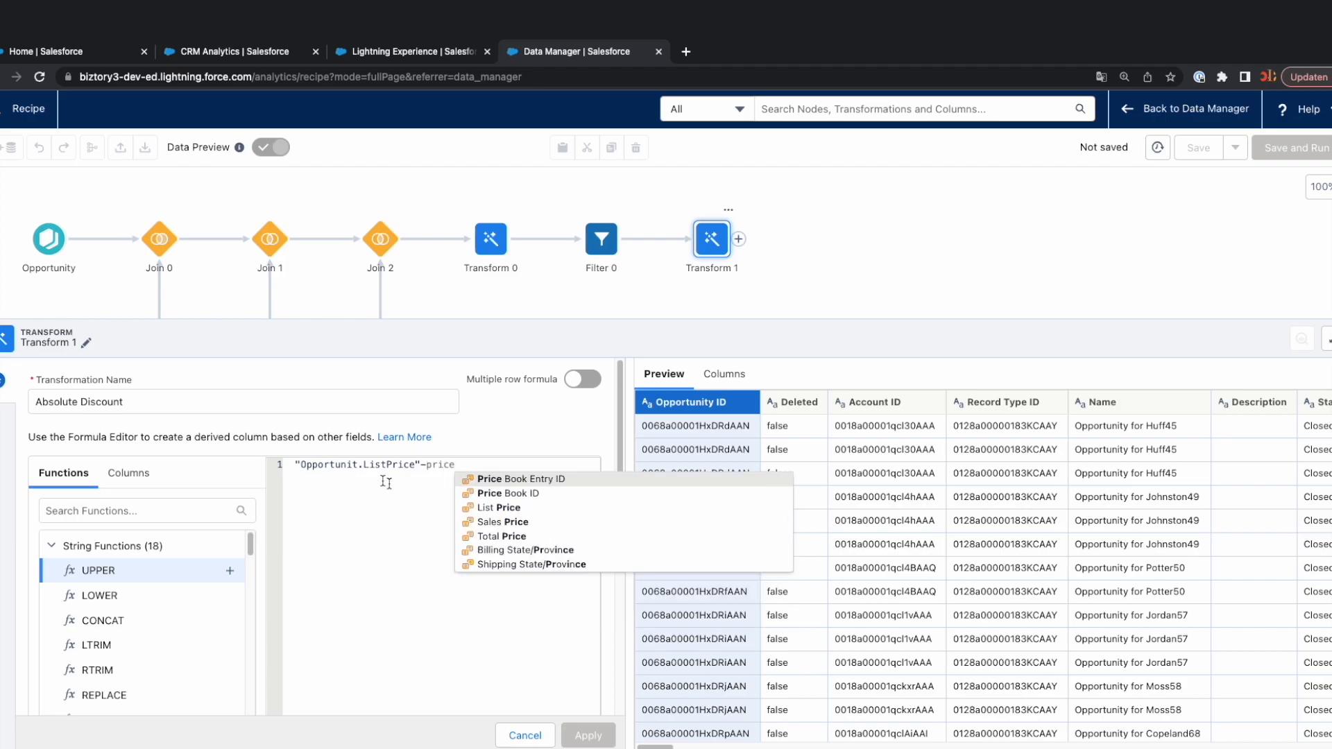
click(511, 523)
Set the formula's output type to Number.
scroll(573, 518, down, 5)
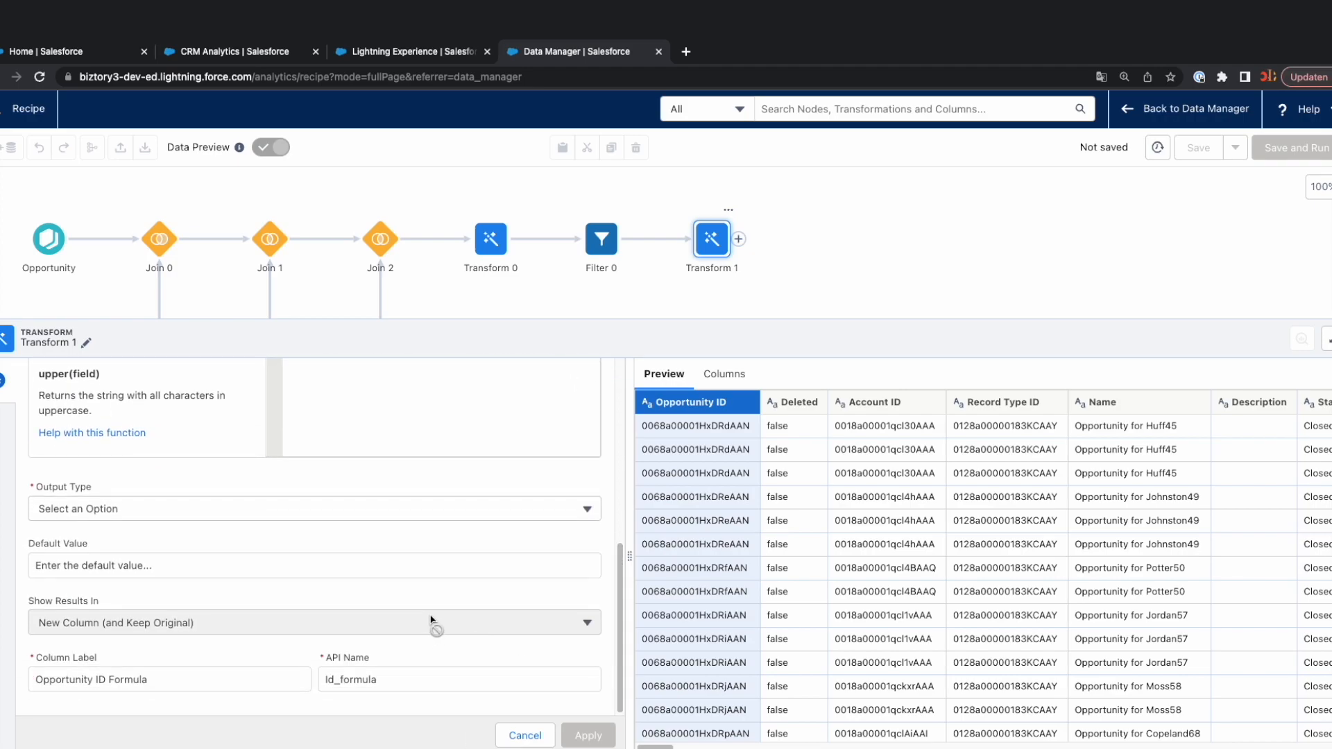
click(321, 510)
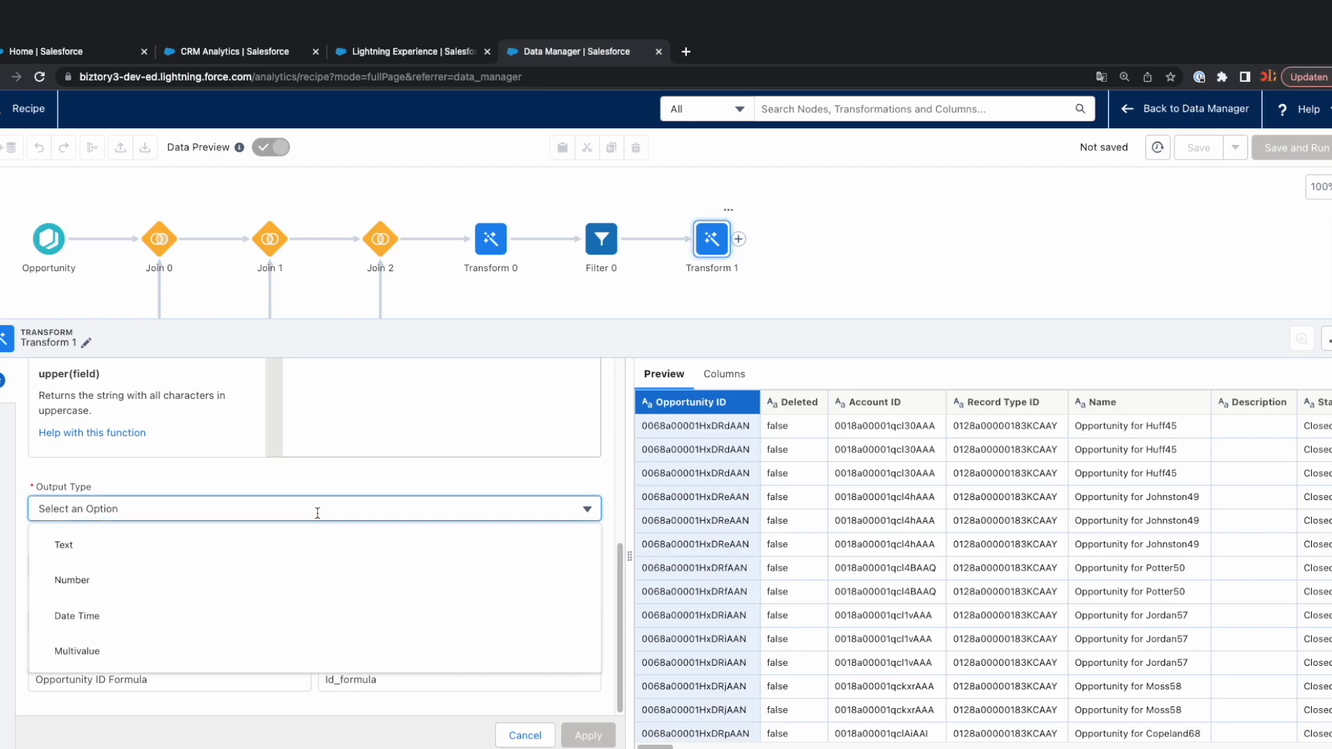
click(131, 582)
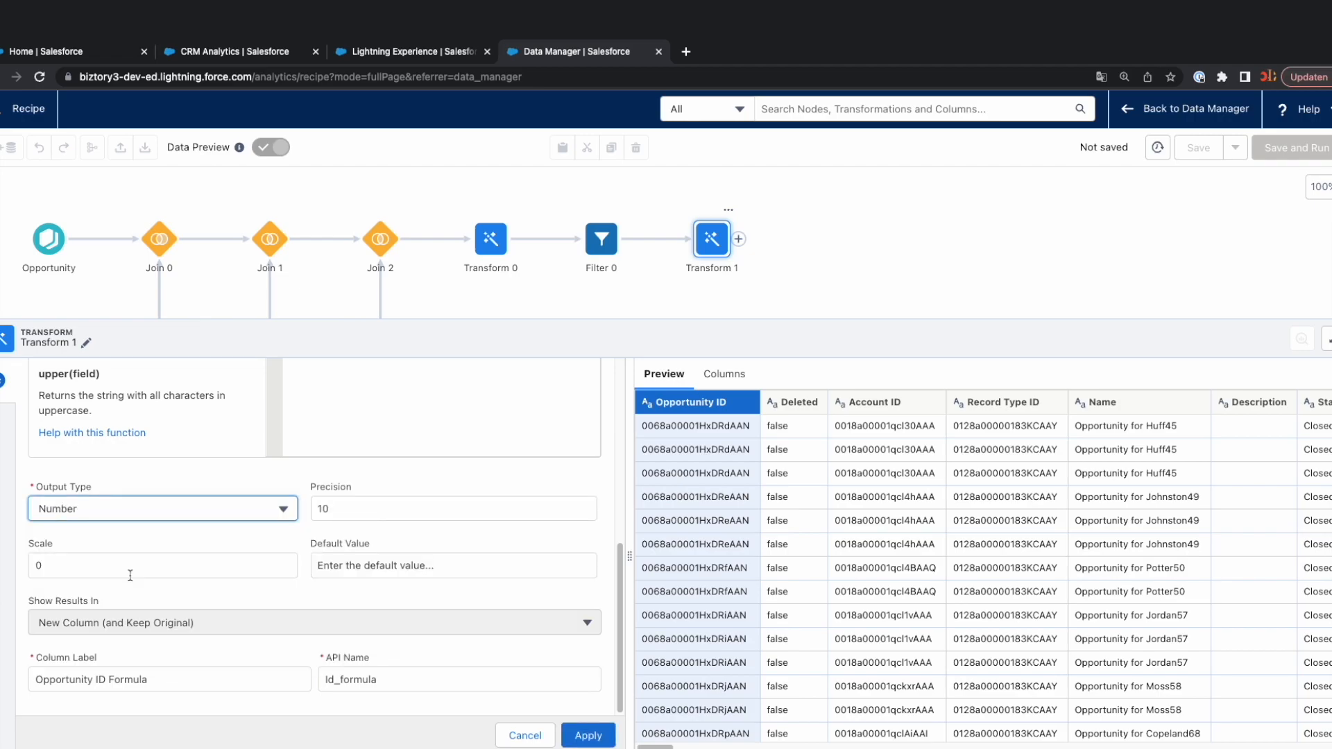
Reuse the transformation name Absolute Discount as the label of the formula's new column.
scroll(176, 568, up, 5)
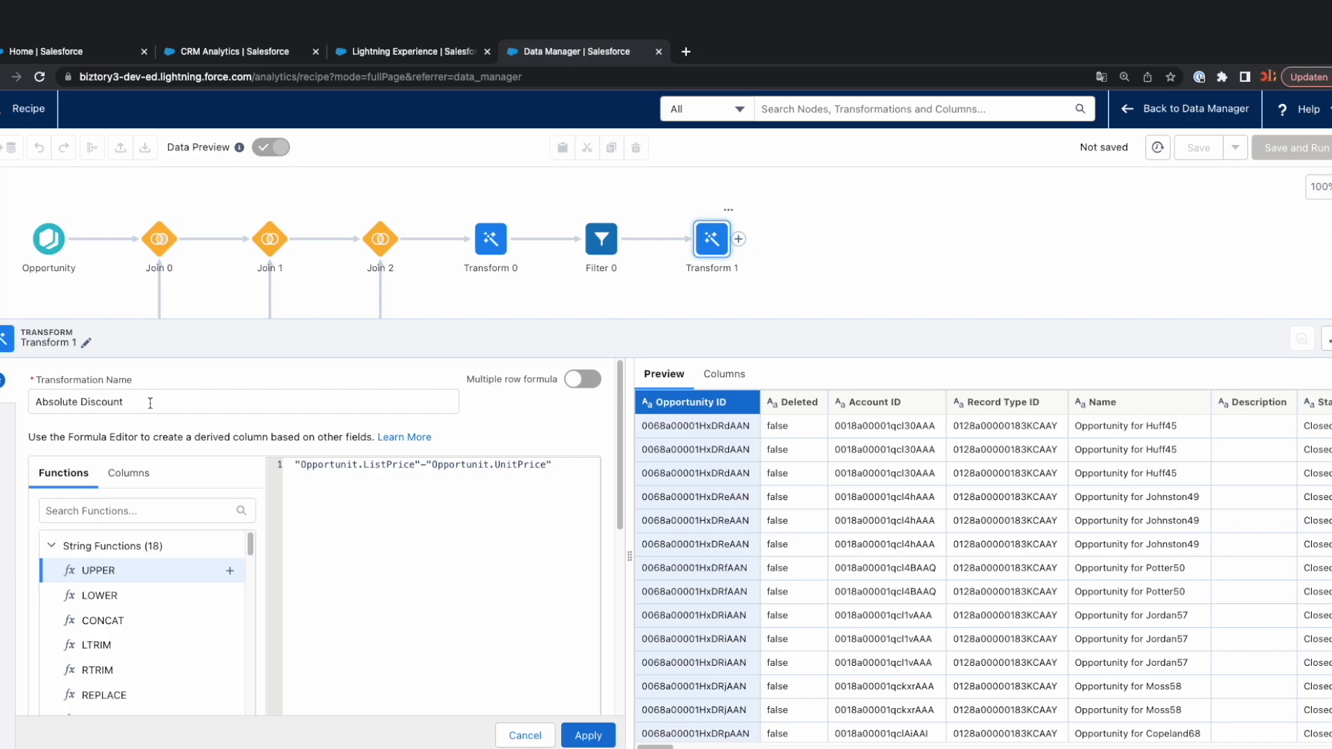
drag(148, 403, 13, 409)
key(ctrl+c)
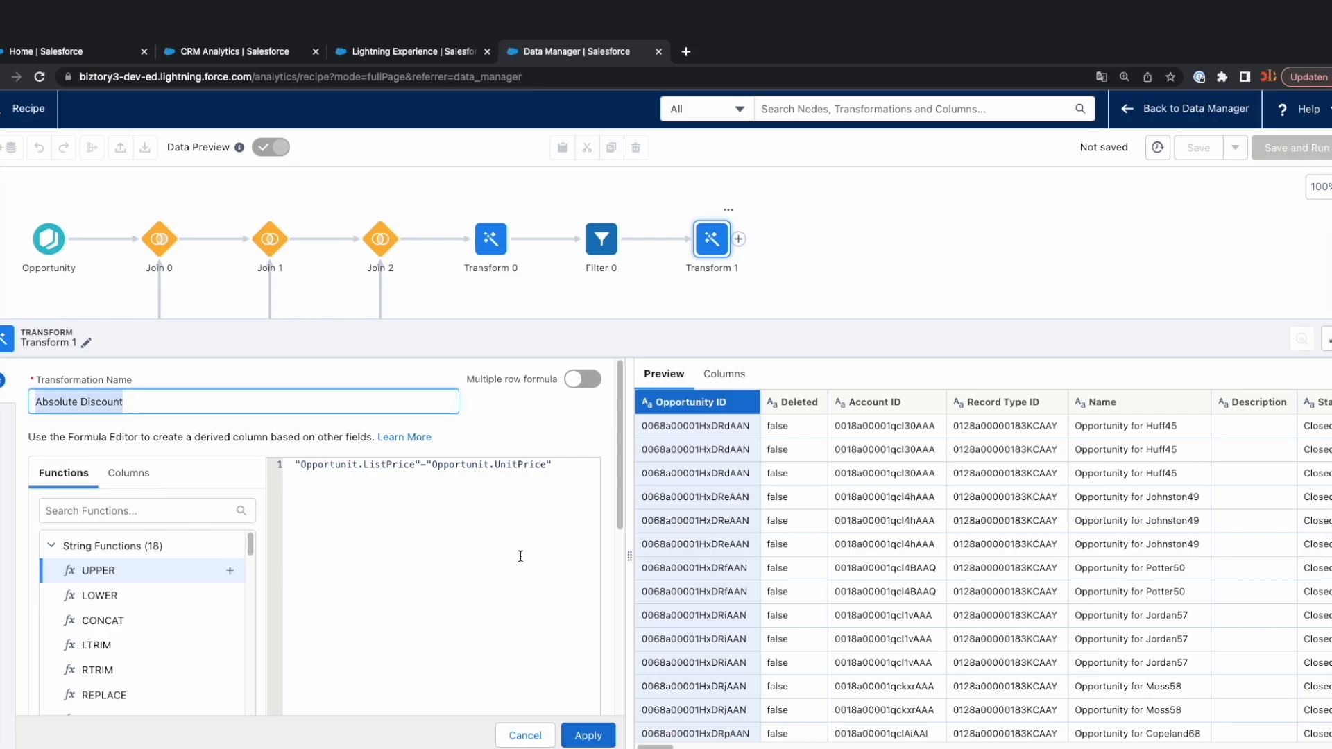
drag(620, 479, 599, 701)
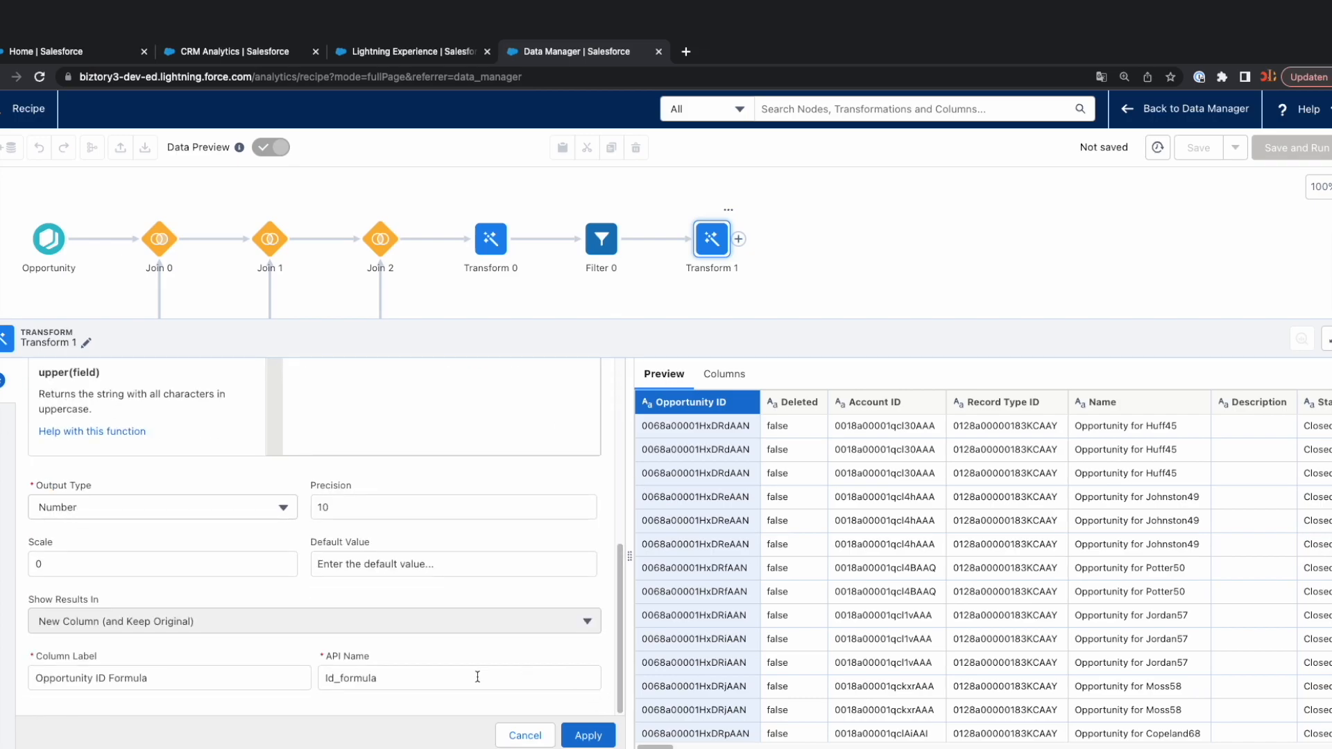
triple_click(157, 675)
key(ctrl+v)
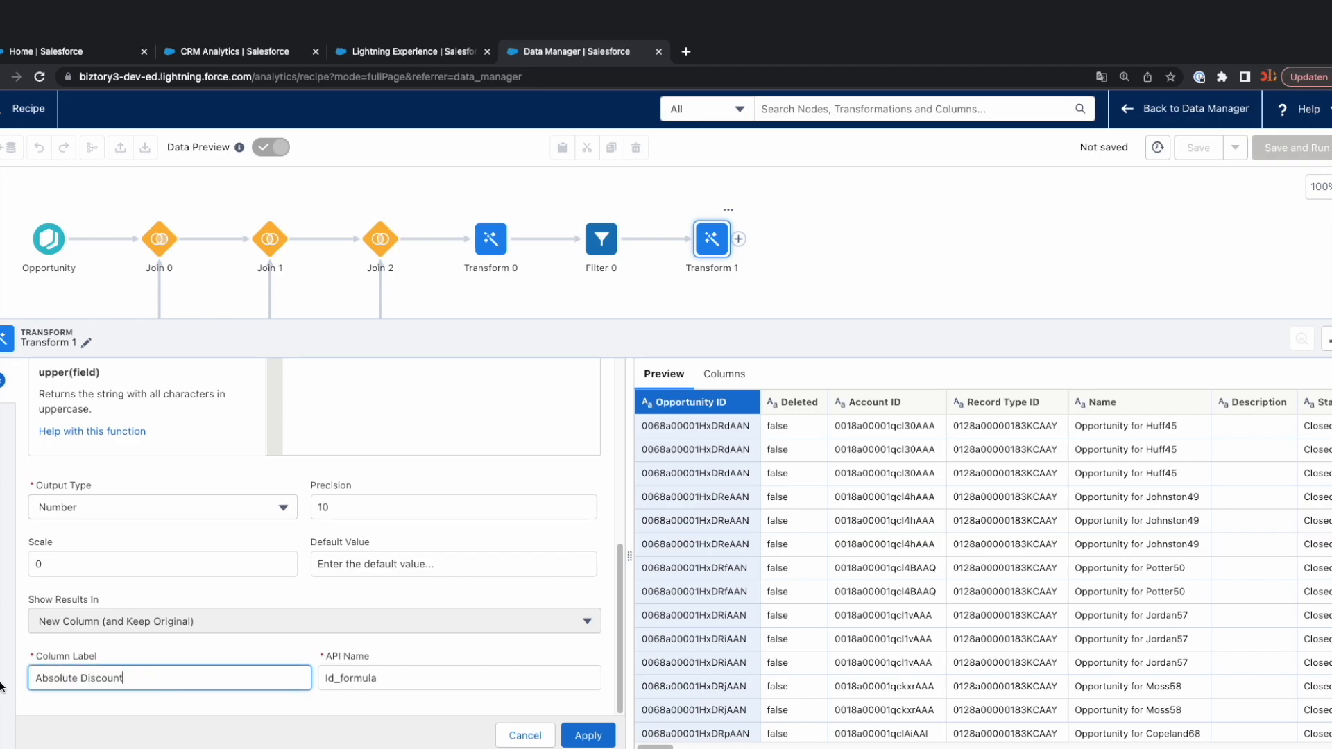
Set the new column's API name to Absolute_Discount and apply the formula transformation.
key(Tab)
key(ctrl+v)
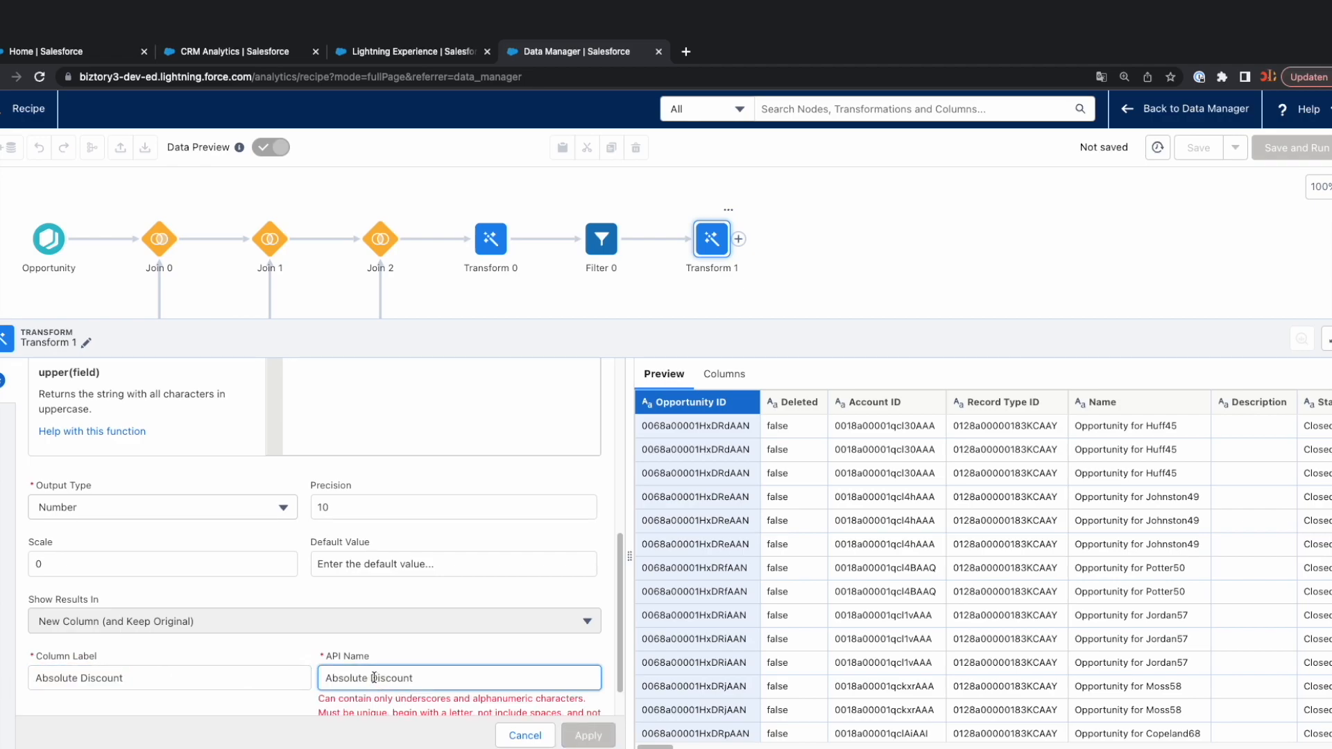
click(370, 678)
key(BackSpace)
text(_)
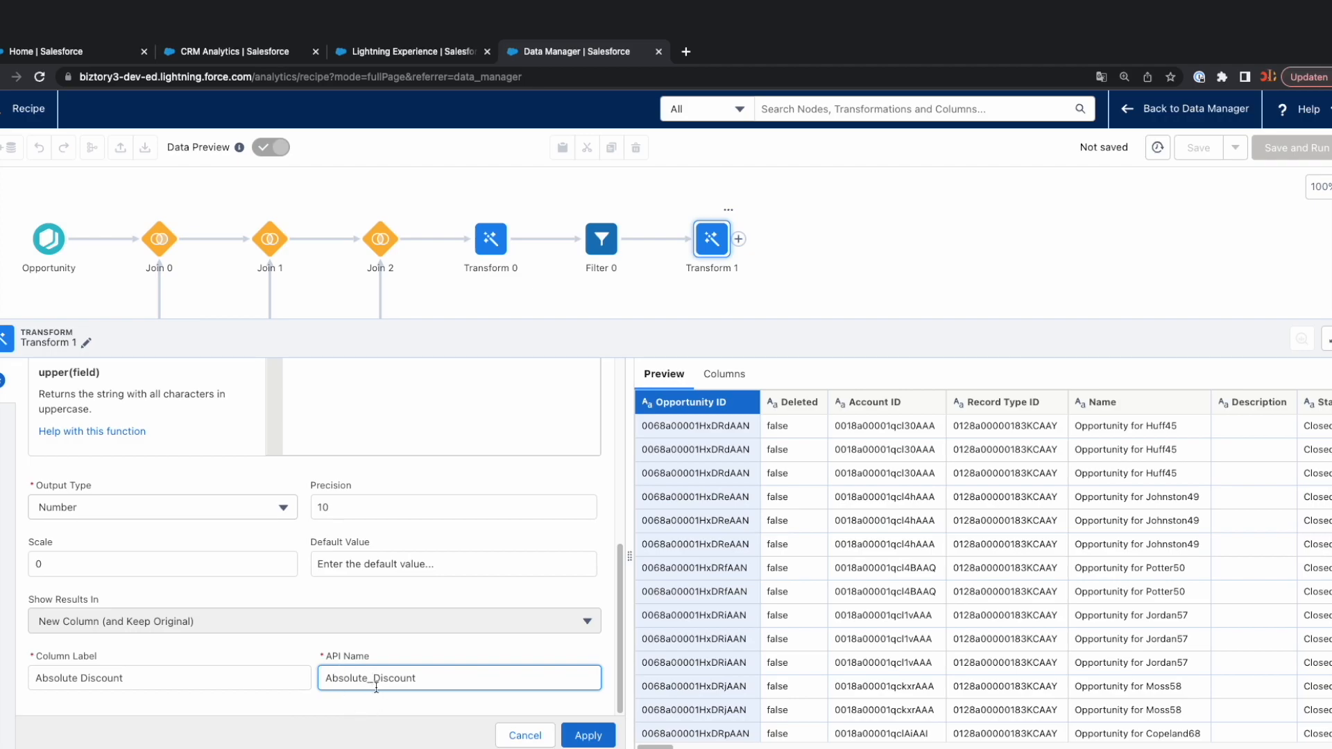
drag(124, 678, 25, 673)
drag(428, 680, 324, 680)
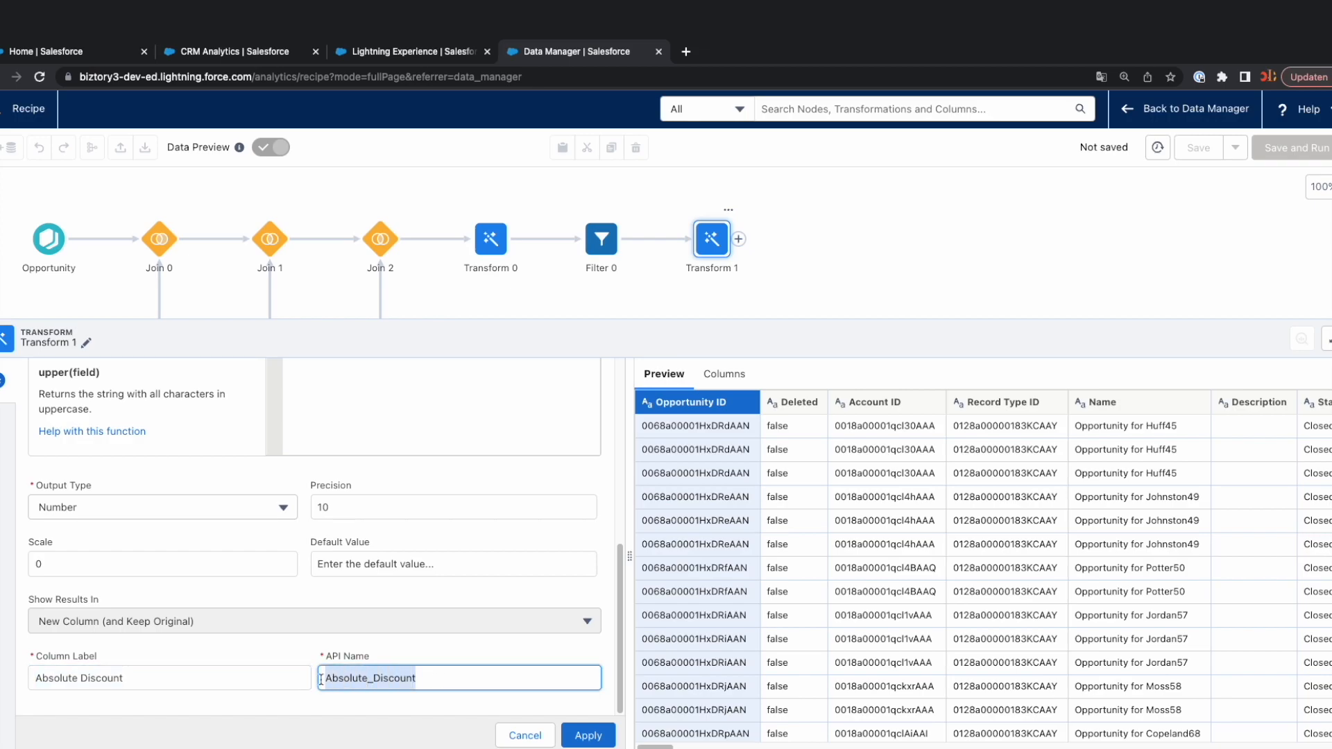
click(588, 735)
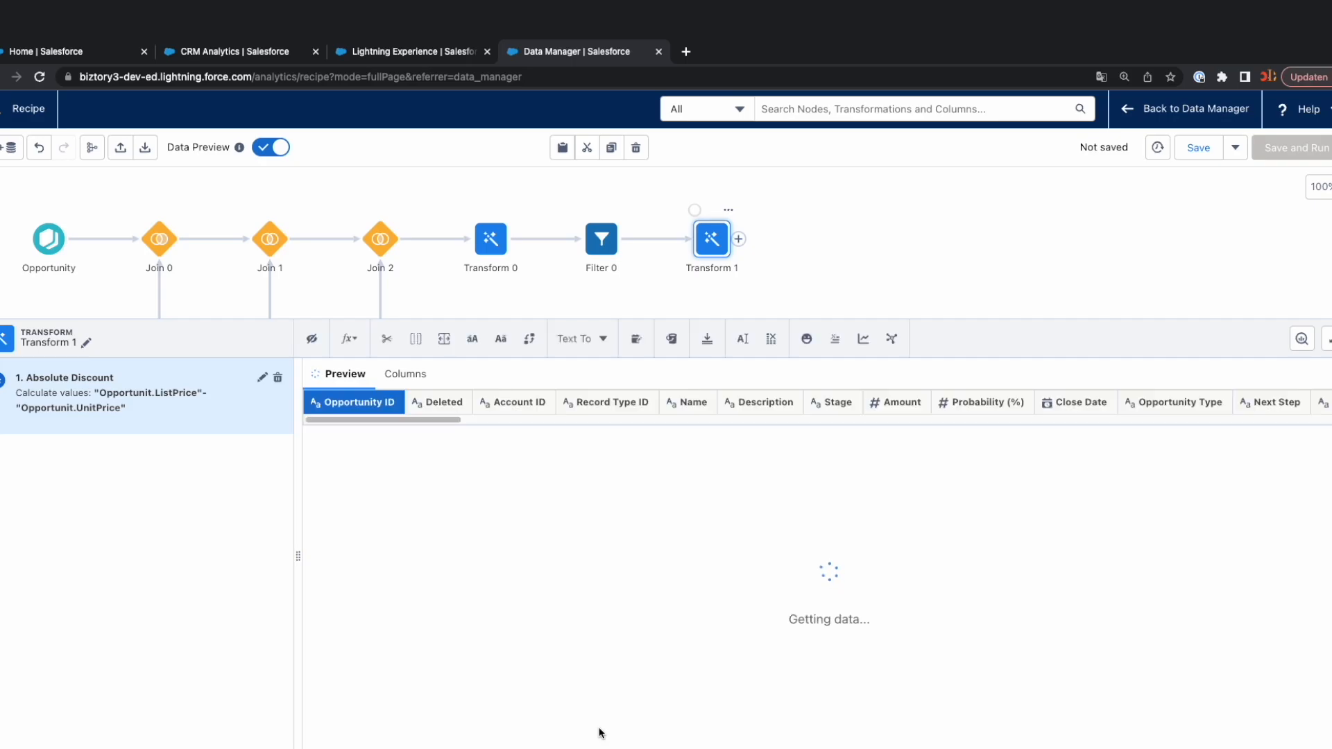
drag(423, 748, 1301, 748)
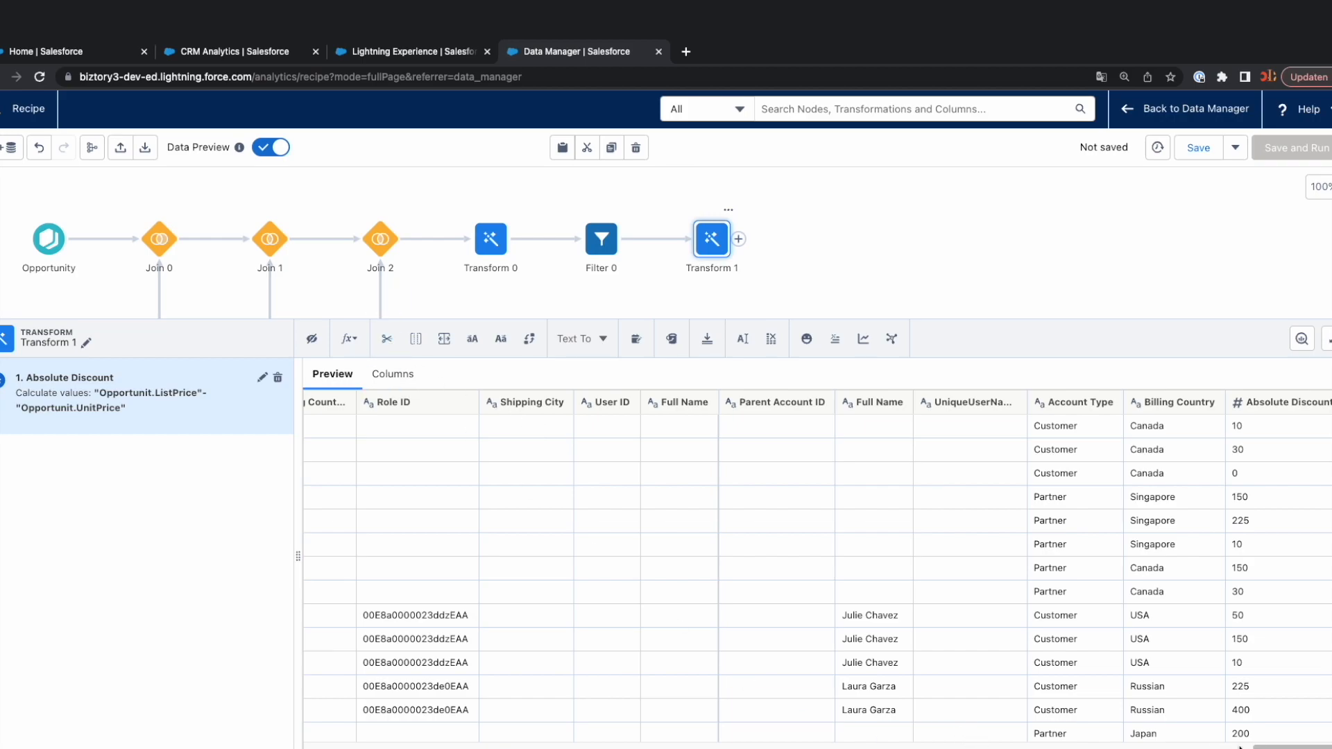
drag(1274, 746, 223, 747)
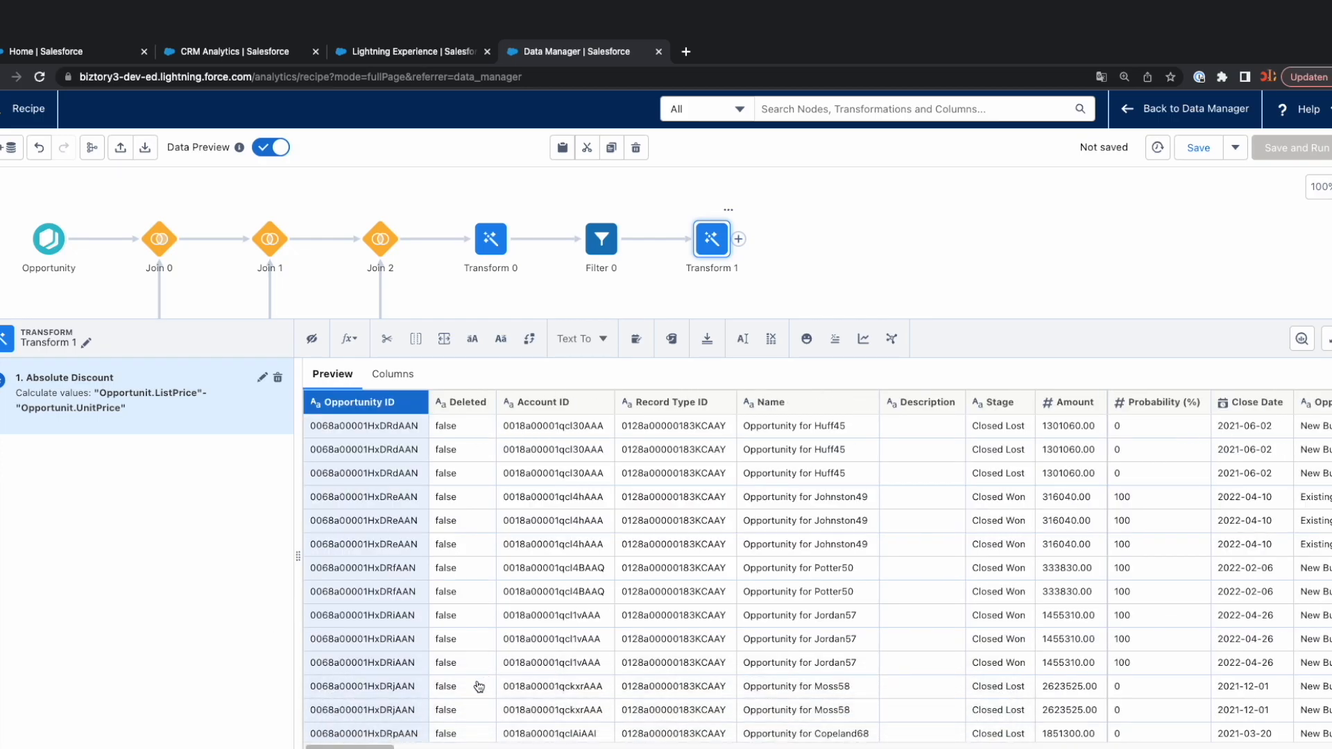
Start an Extract Date Component transformation on the Close Date column that extracts the Year into a new column.
click(1240, 409)
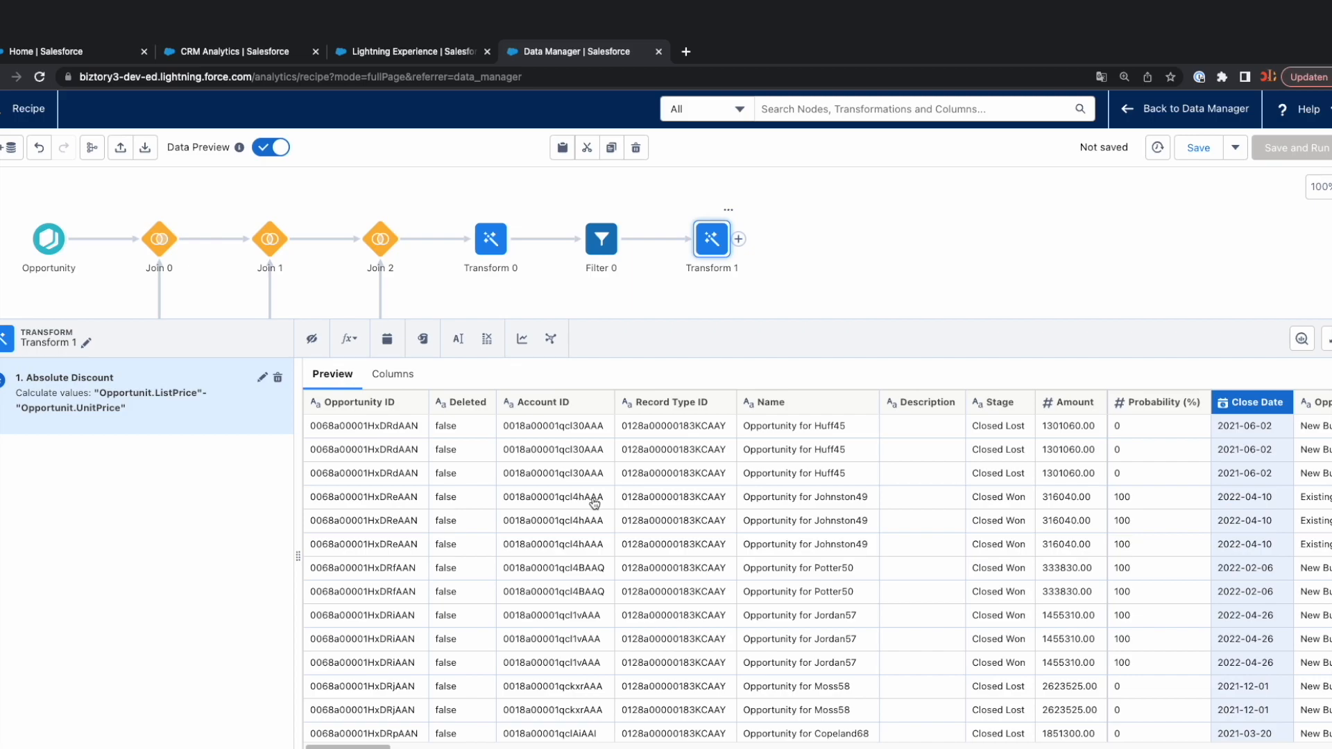
click(387, 339)
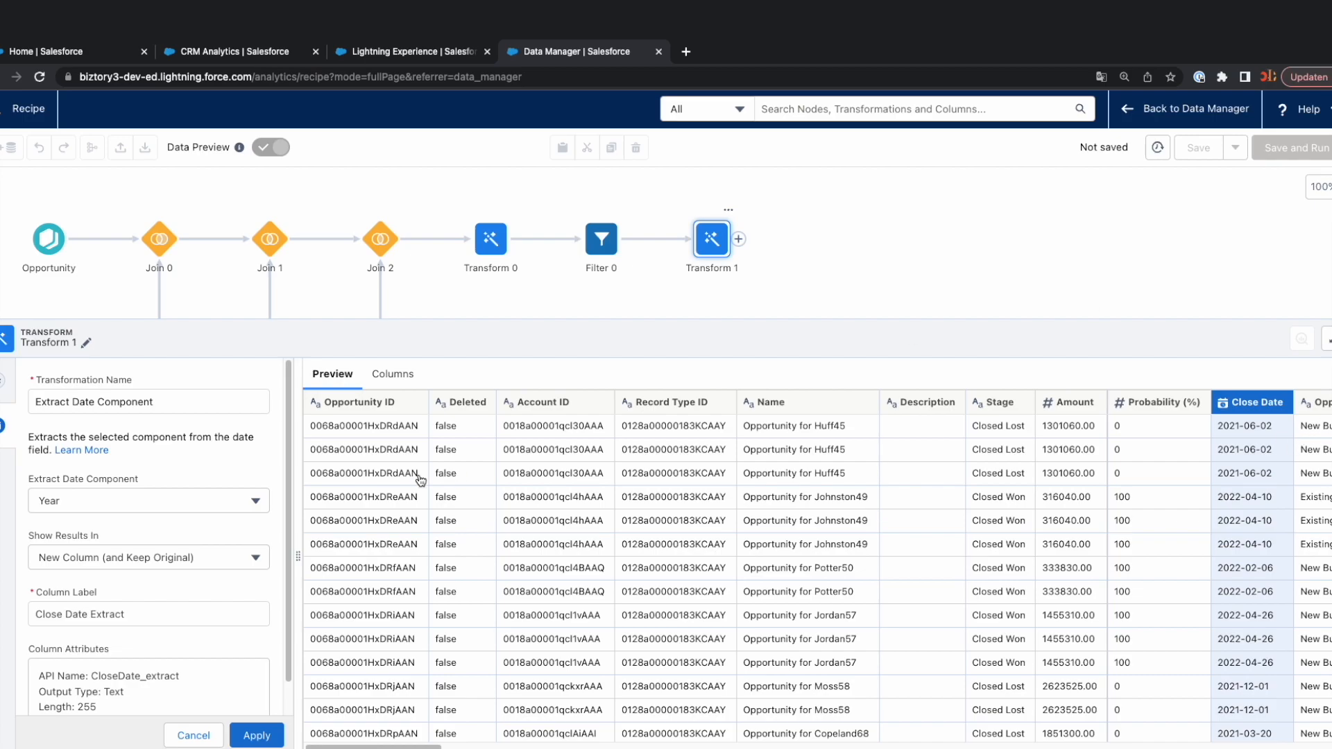
scroll(177, 623, down, 1)
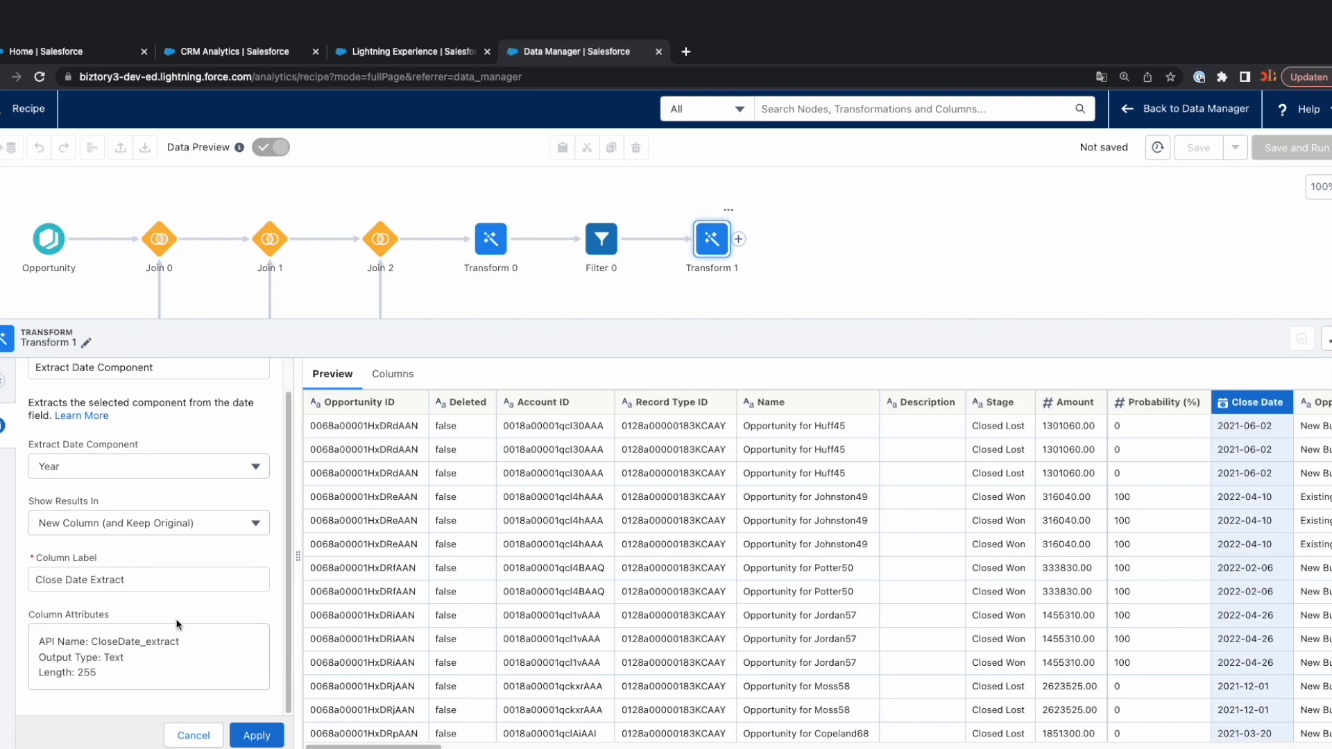
Label the extracted column Close Date Year, apply the transformation and check the new column in the preview.
triple_click(156, 588)
click(97, 581)
drag(88, 581, 173, 581)
text(Yea)
key(BackSpace)
text(ear)
key(super+a)
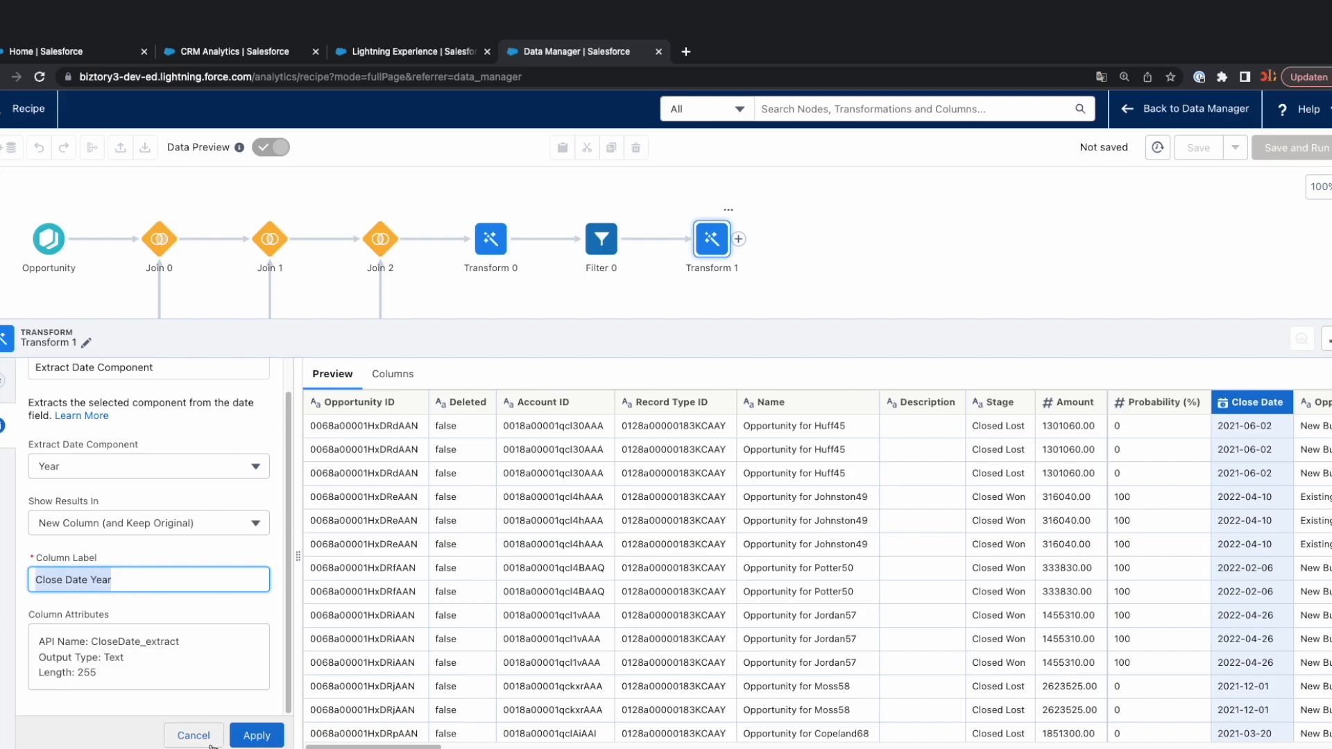
click(256, 735)
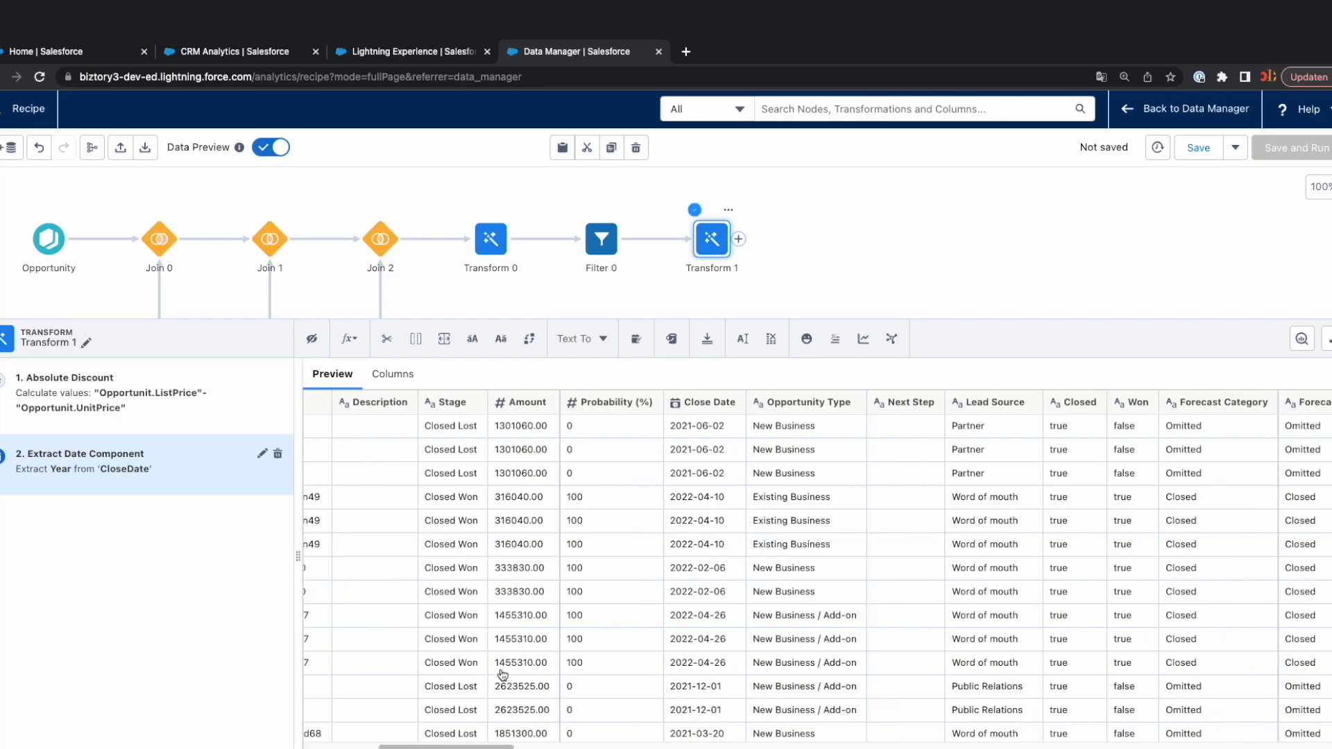
scroll(503, 687, right, 10)
scroll(1051, 747, right, 10)
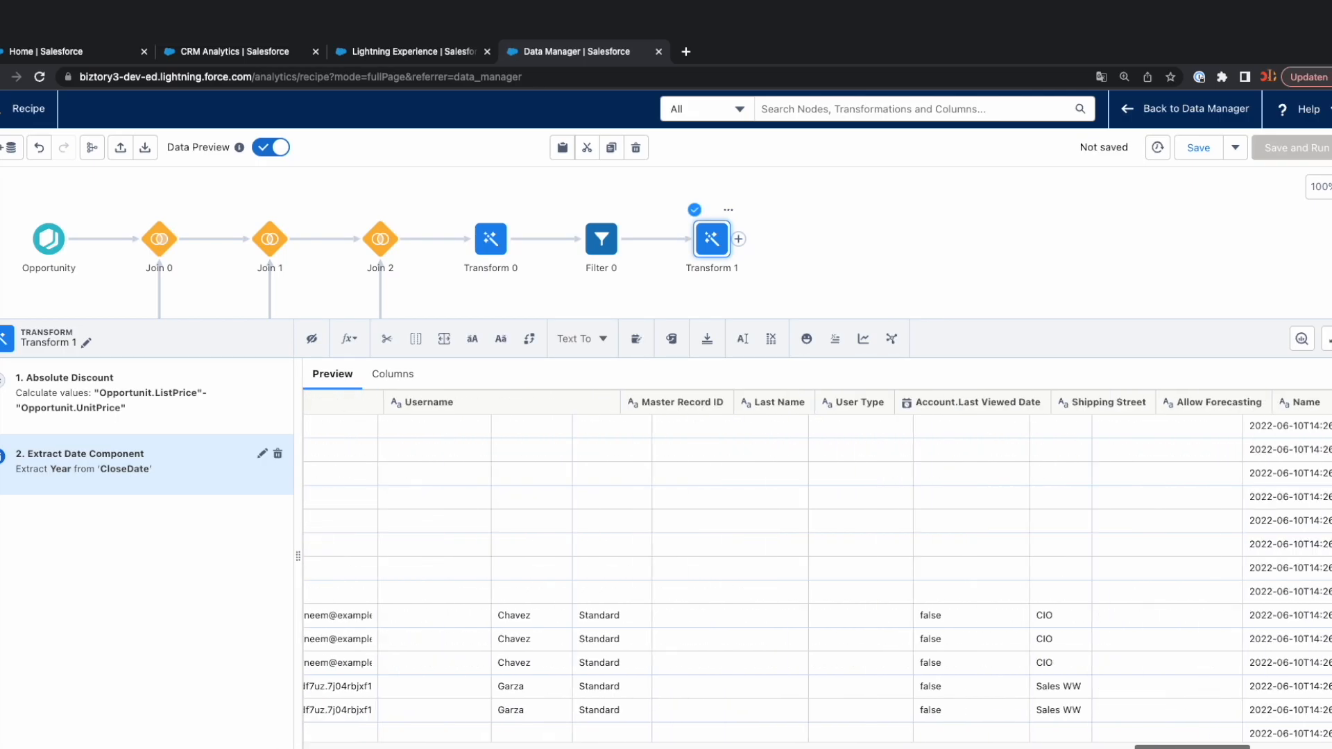
scroll(1293, 747, right, 10)
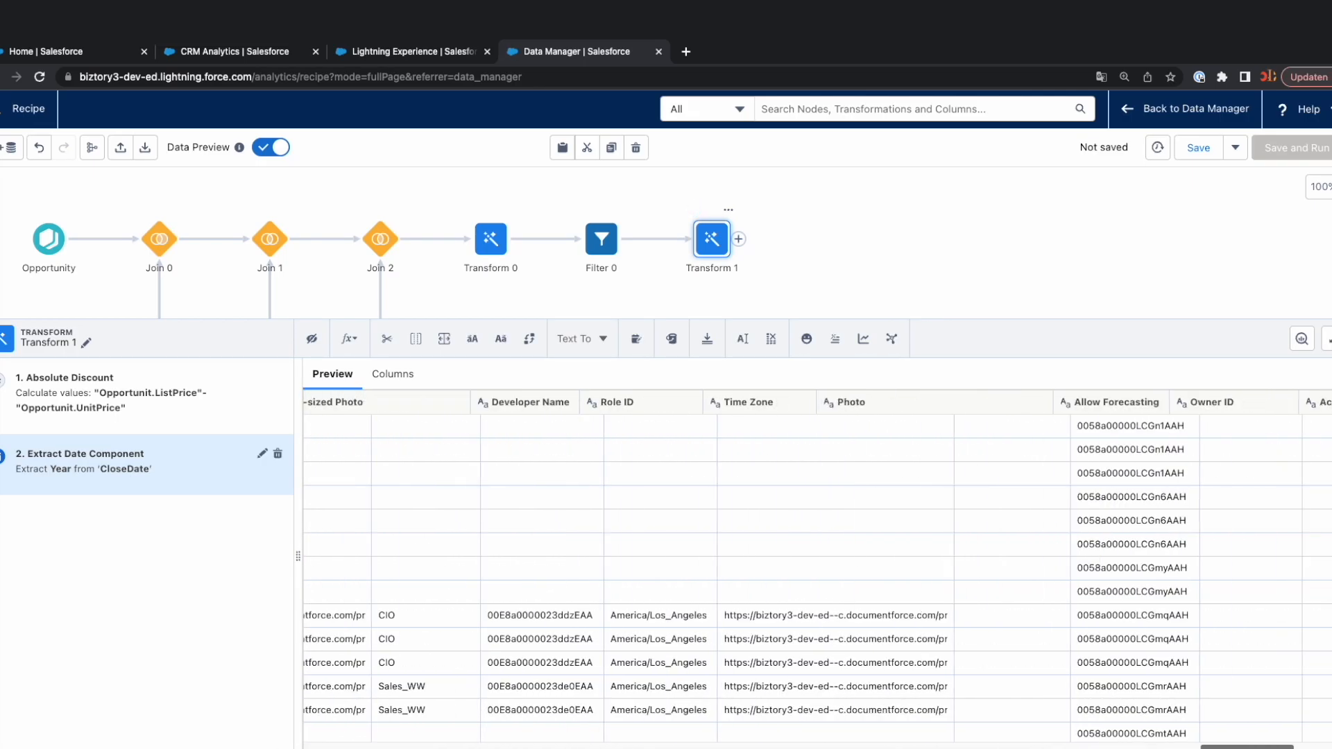
scroll(1293, 747, right, 5)
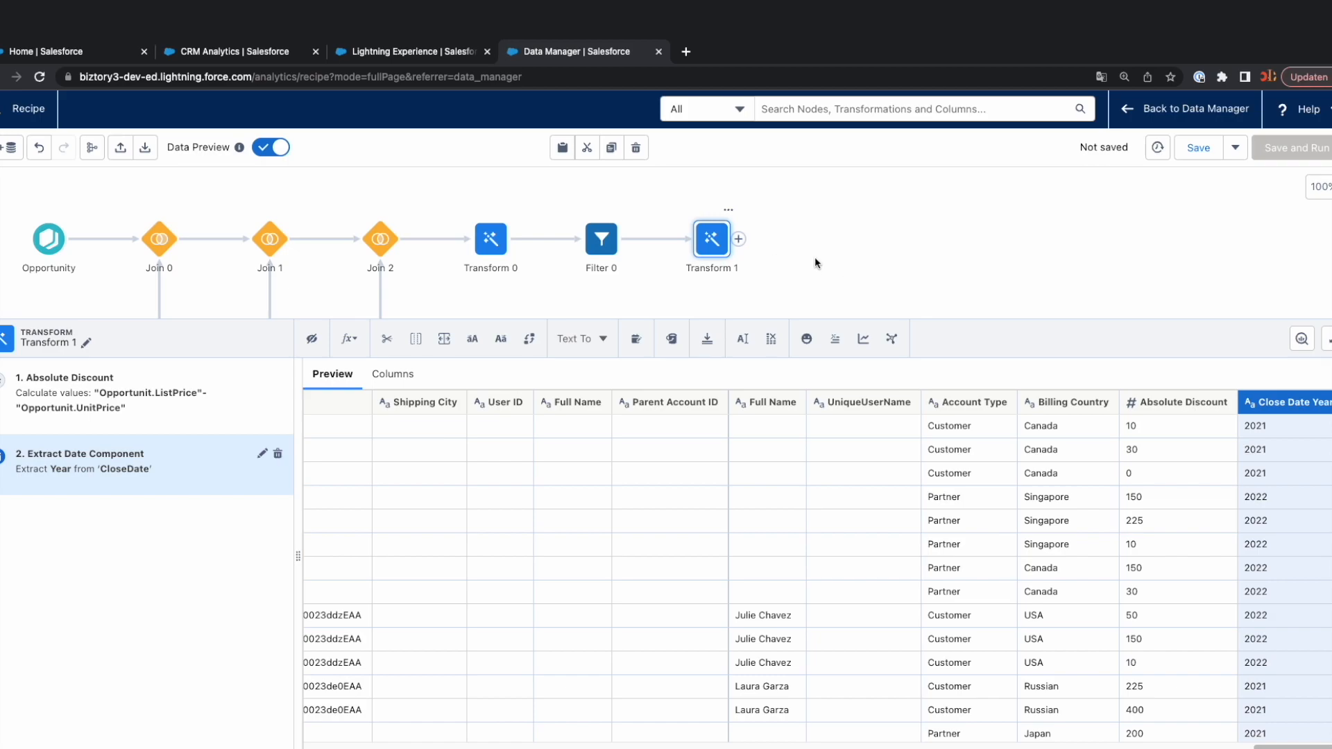
Add an Aggregate node after Transform 1 and start adding its first aggregate.
click(739, 239)
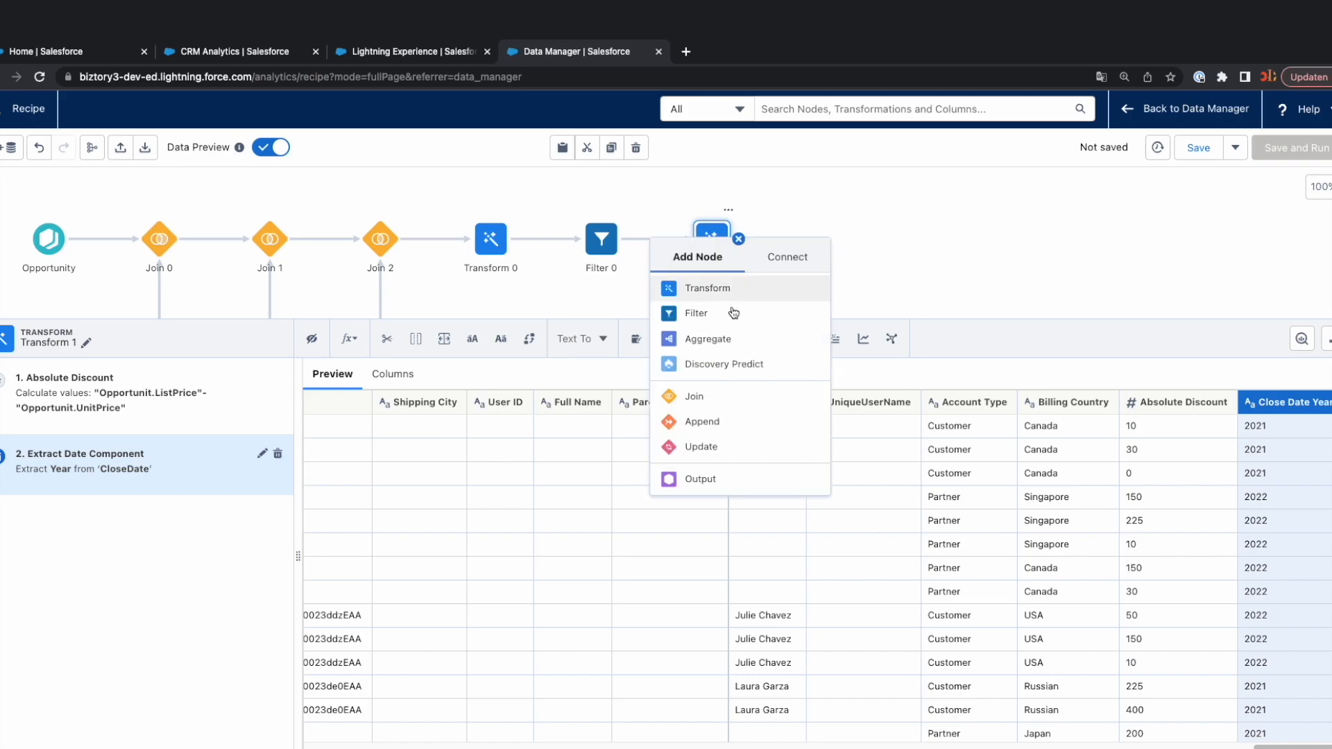
click(737, 340)
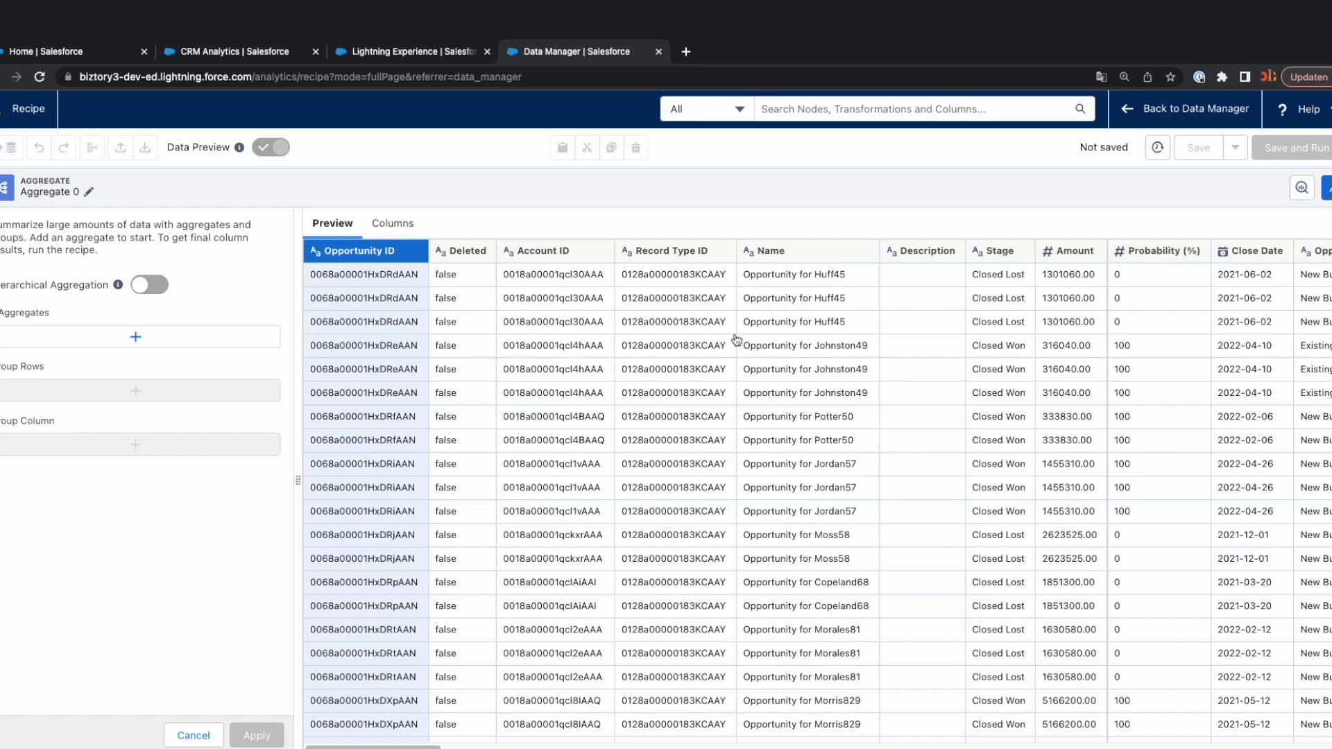
click(161, 338)
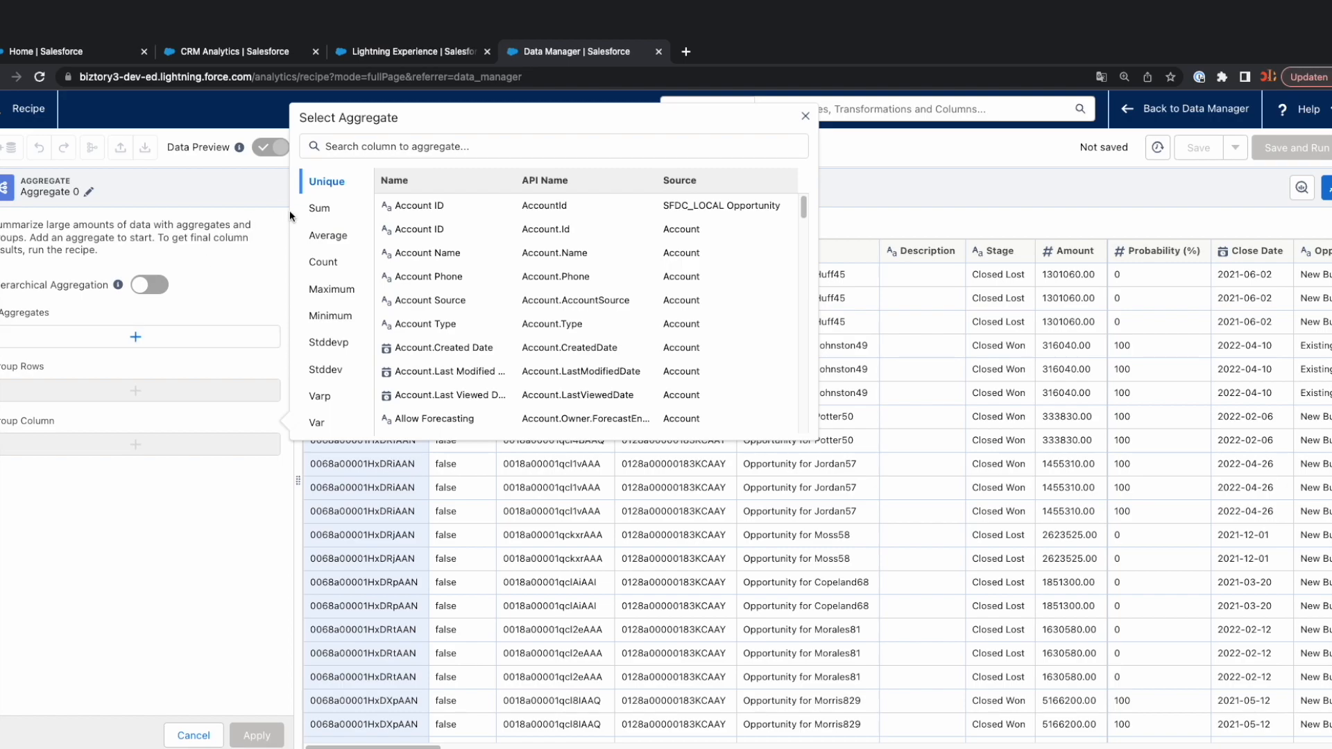
click(356, 145)
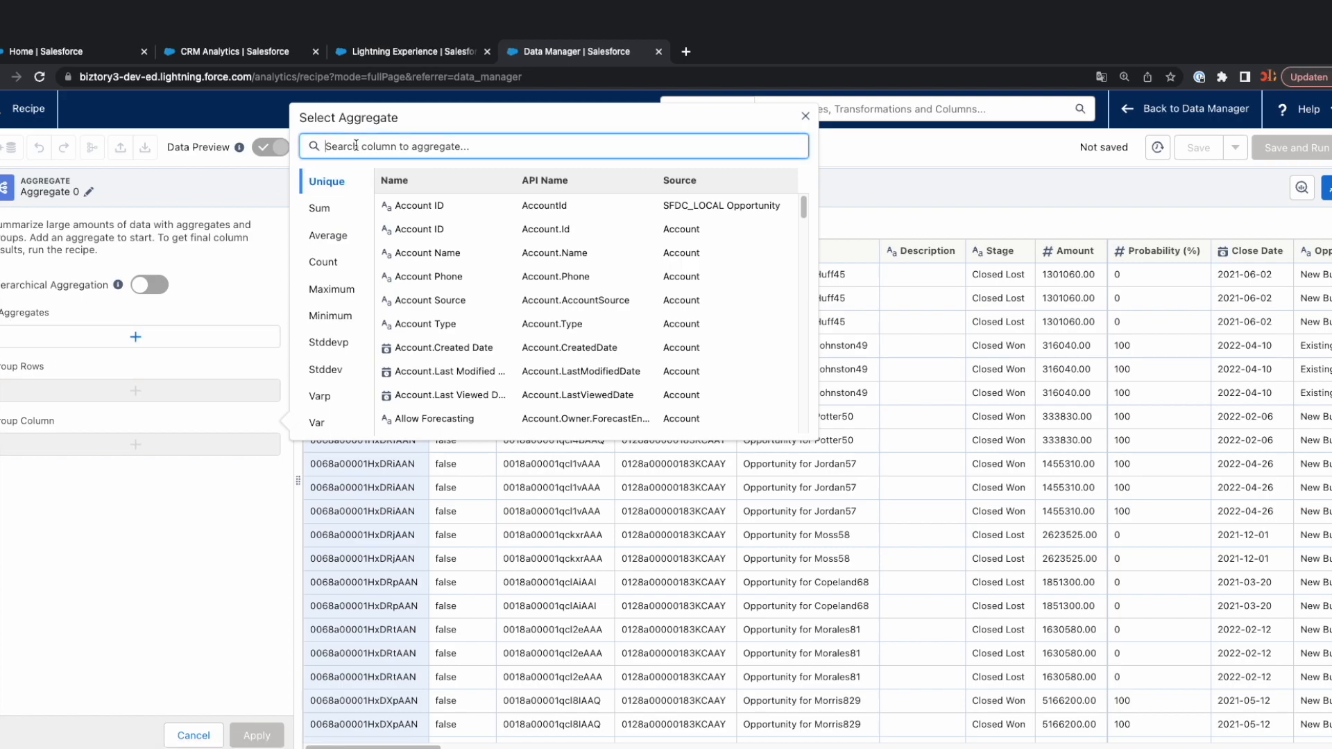
key(Escape)
click(186, 342)
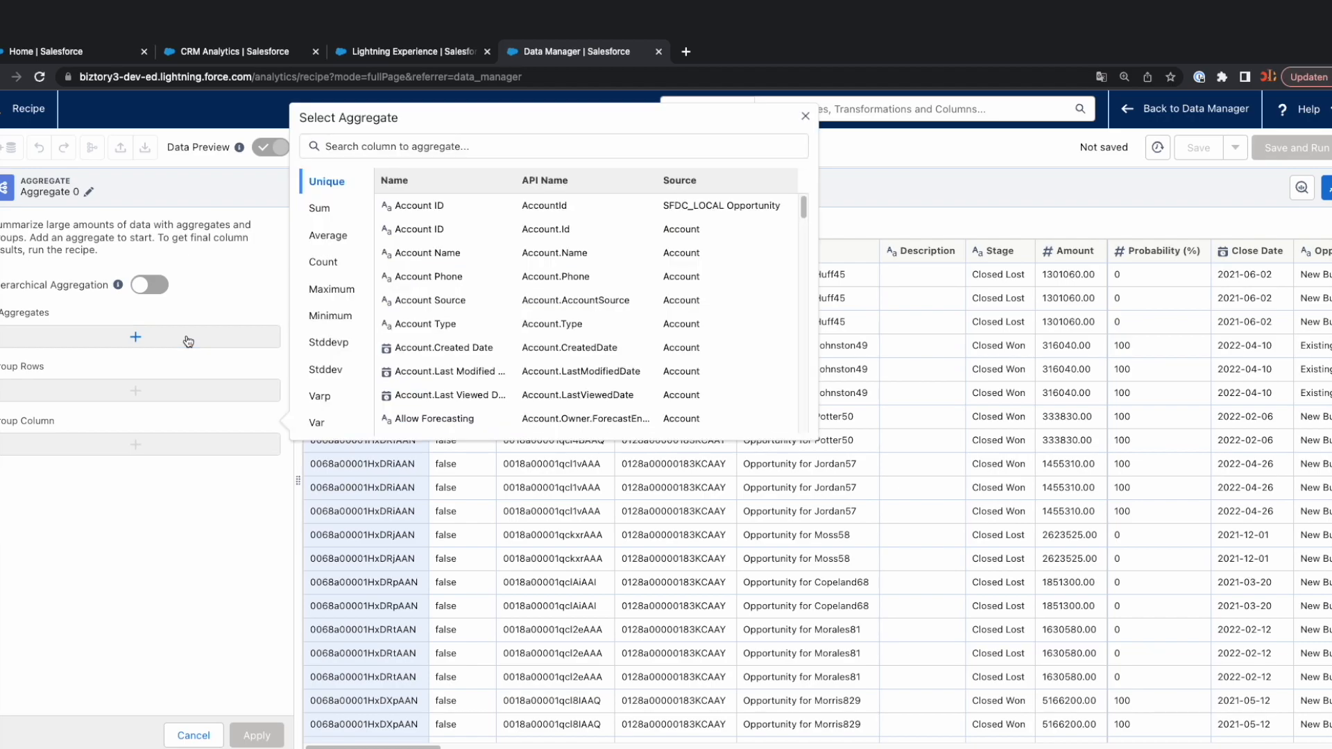
Add a Sum aggregate of the Quantity column and label the resulting column Quantity.
click(387, 145)
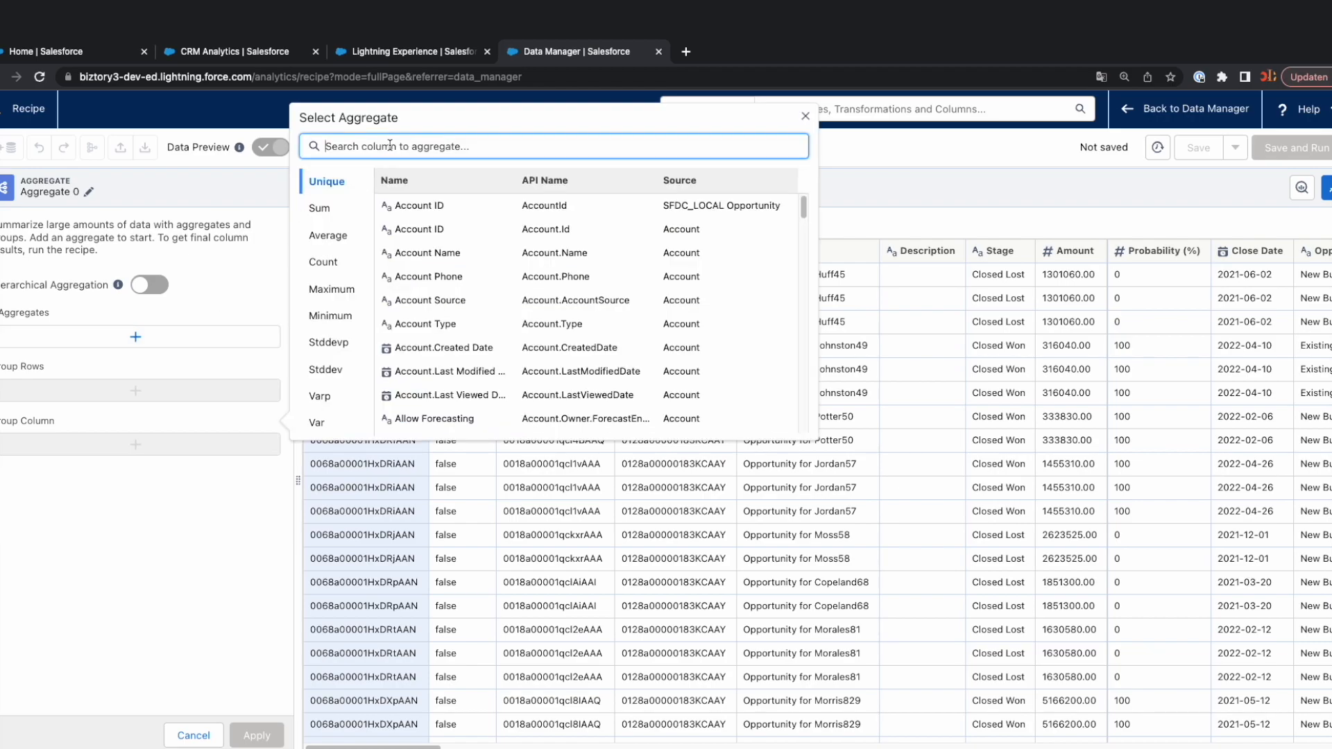
text(quan)
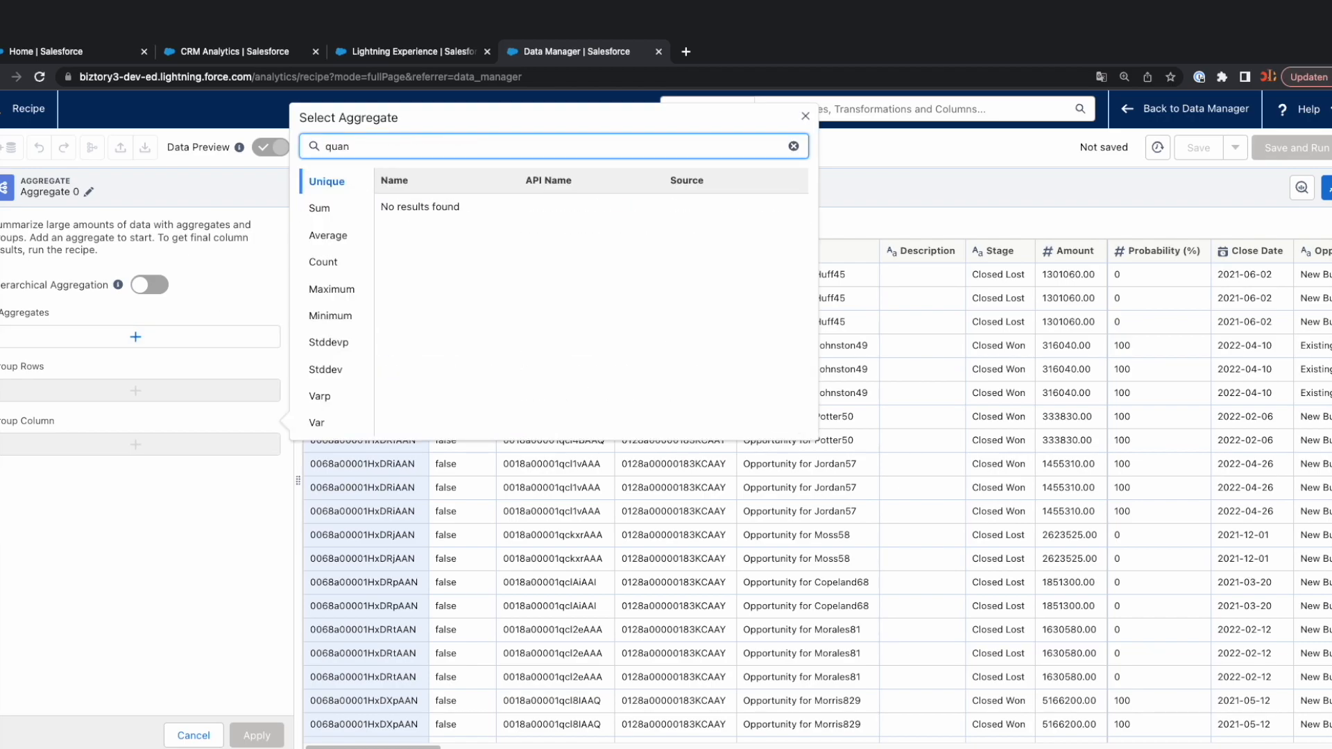
click(362, 212)
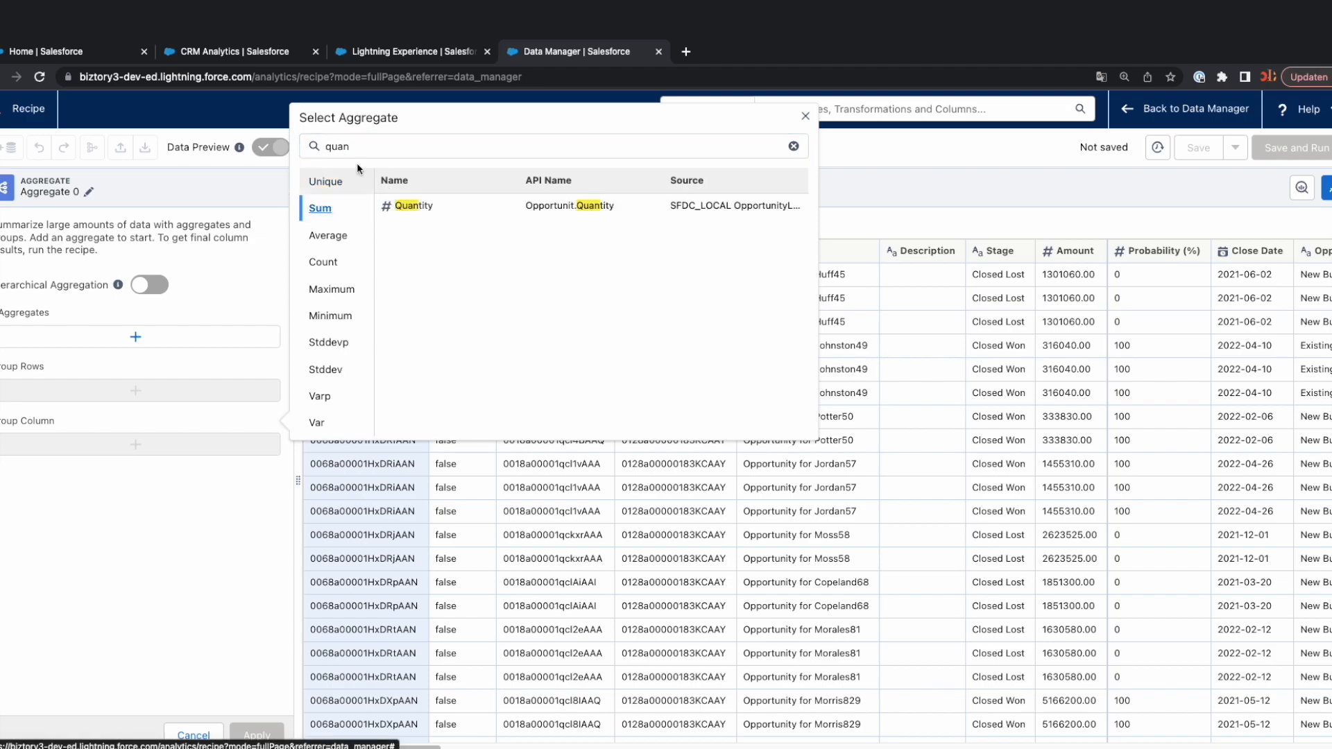
click(420, 211)
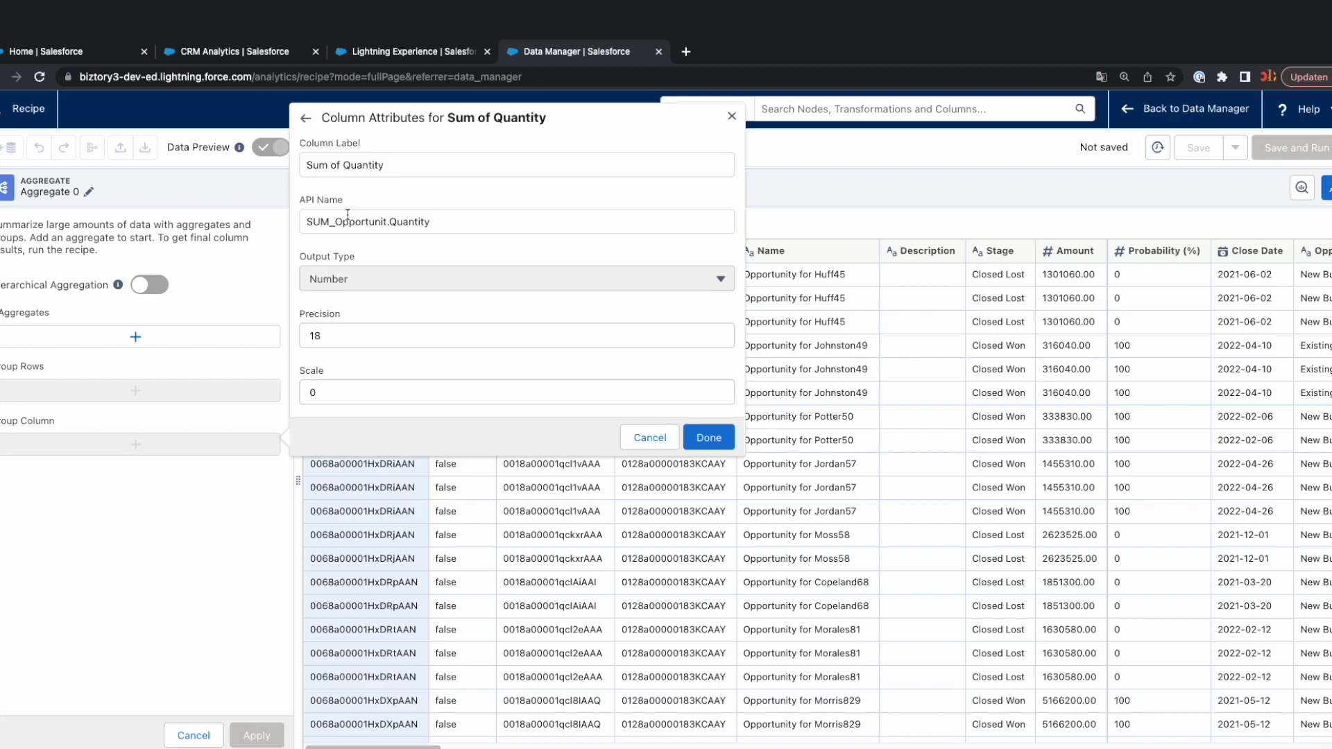
drag(343, 167, 264, 159)
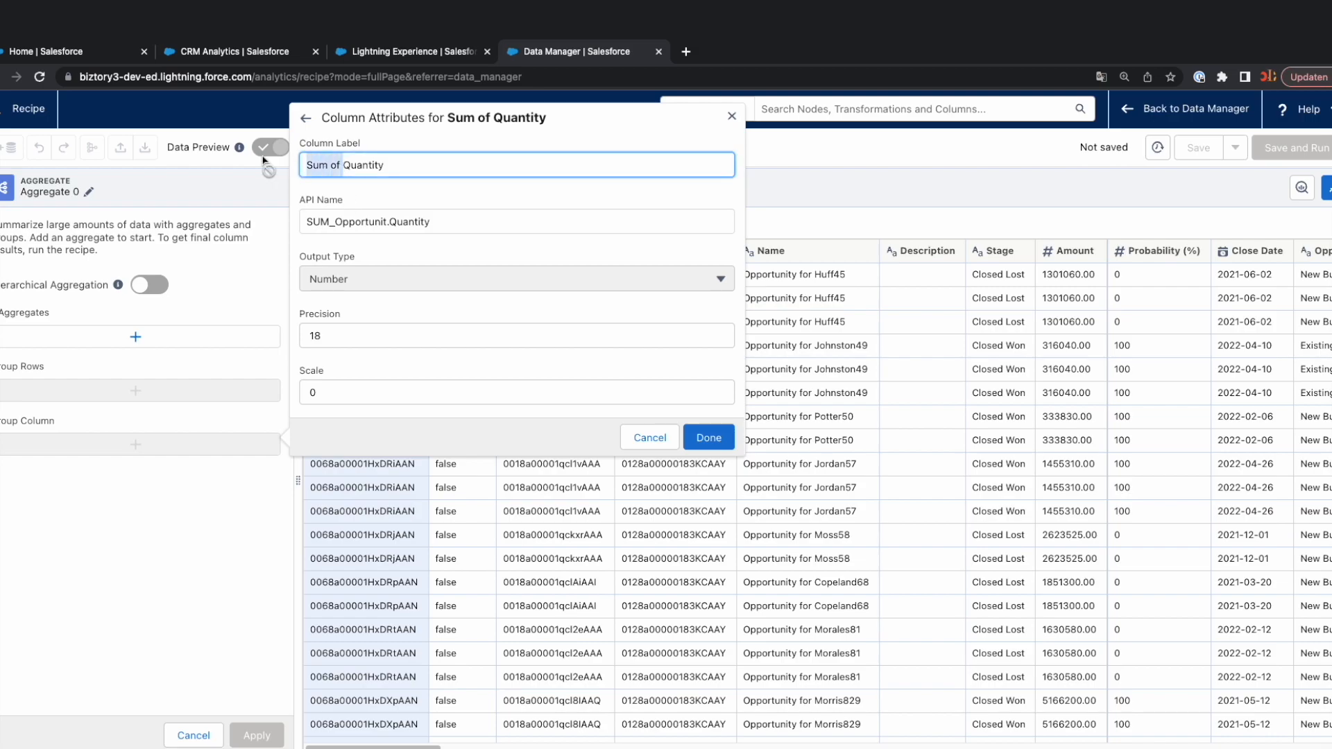
key(BackSpace)
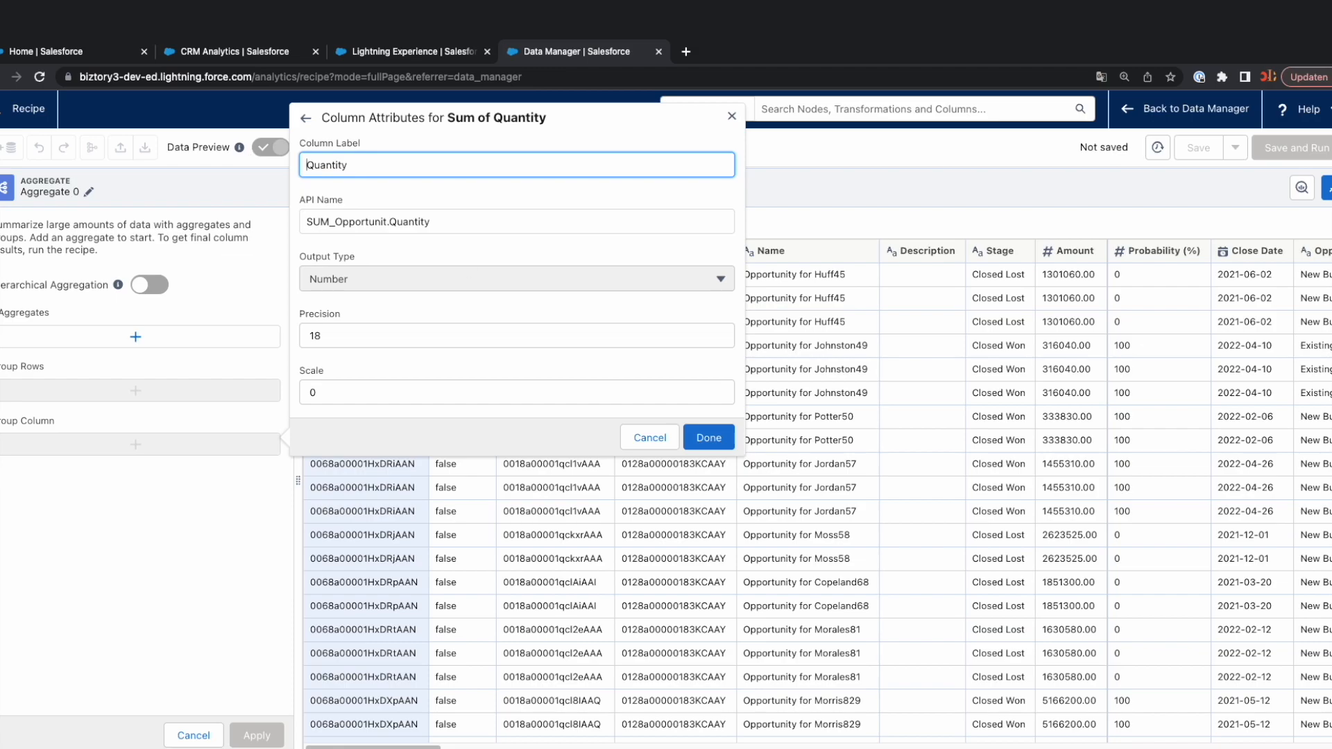
click(709, 437)
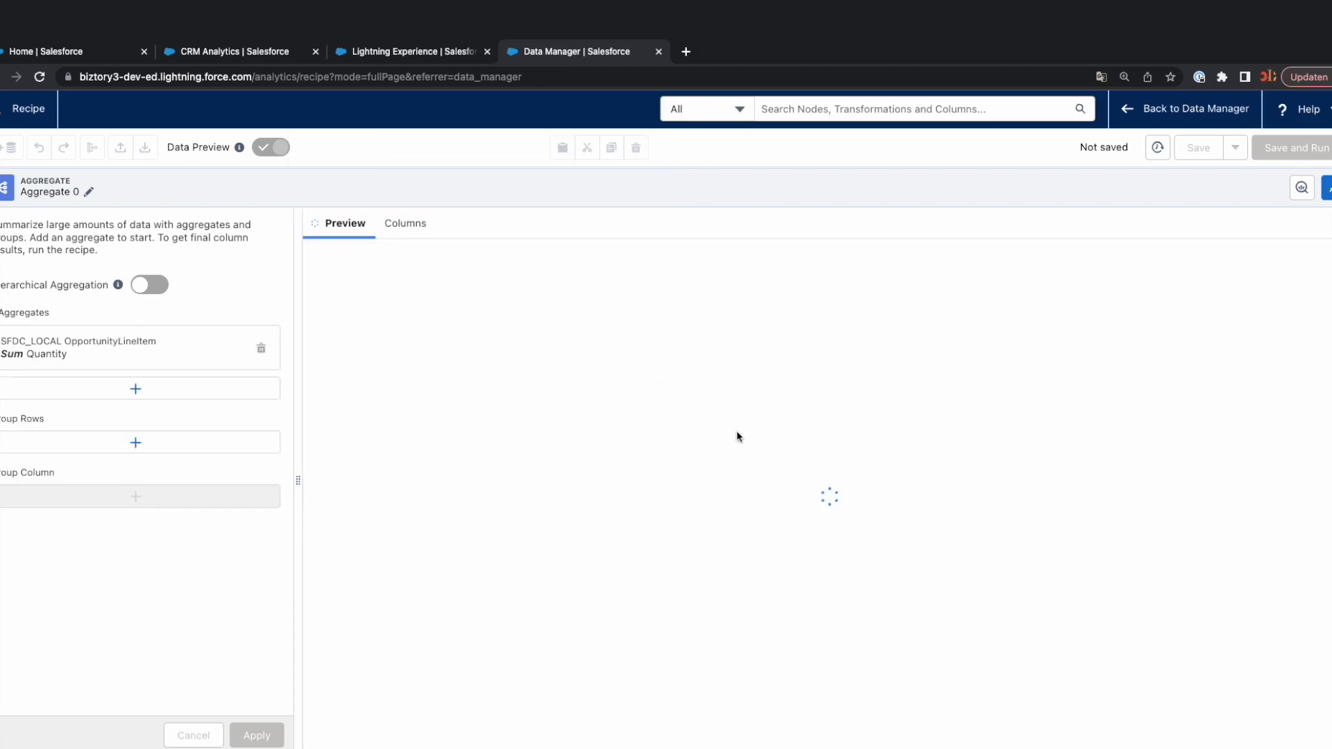
Add a Sum aggregate of the List Price column with its default column attributes.
click(173, 389)
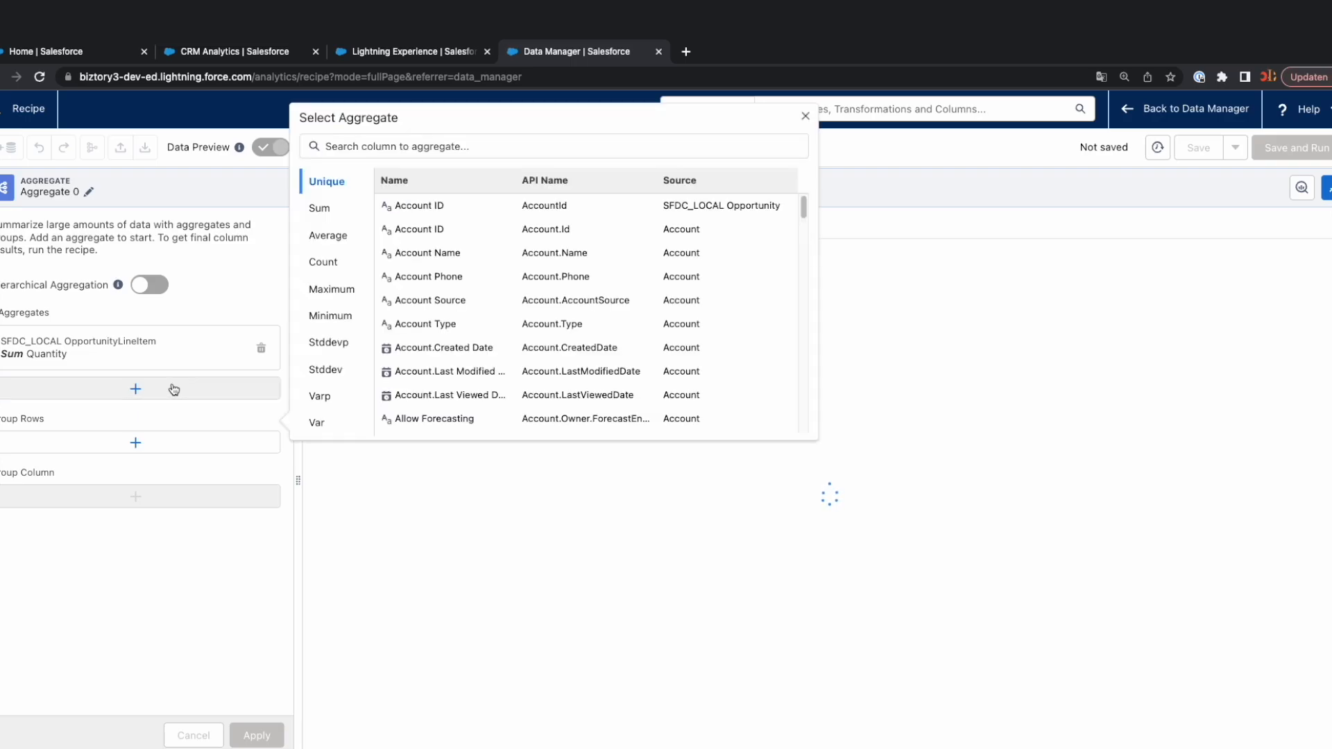
click(369, 147)
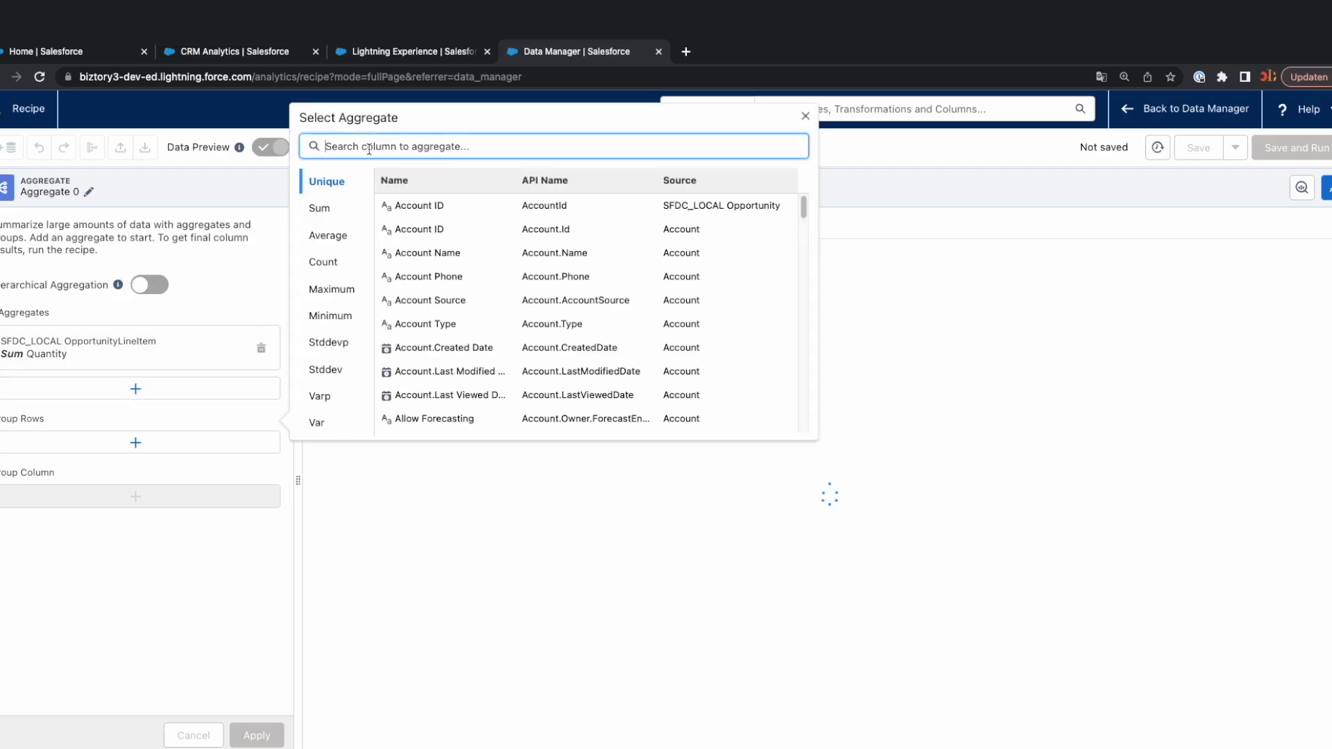
text(list)
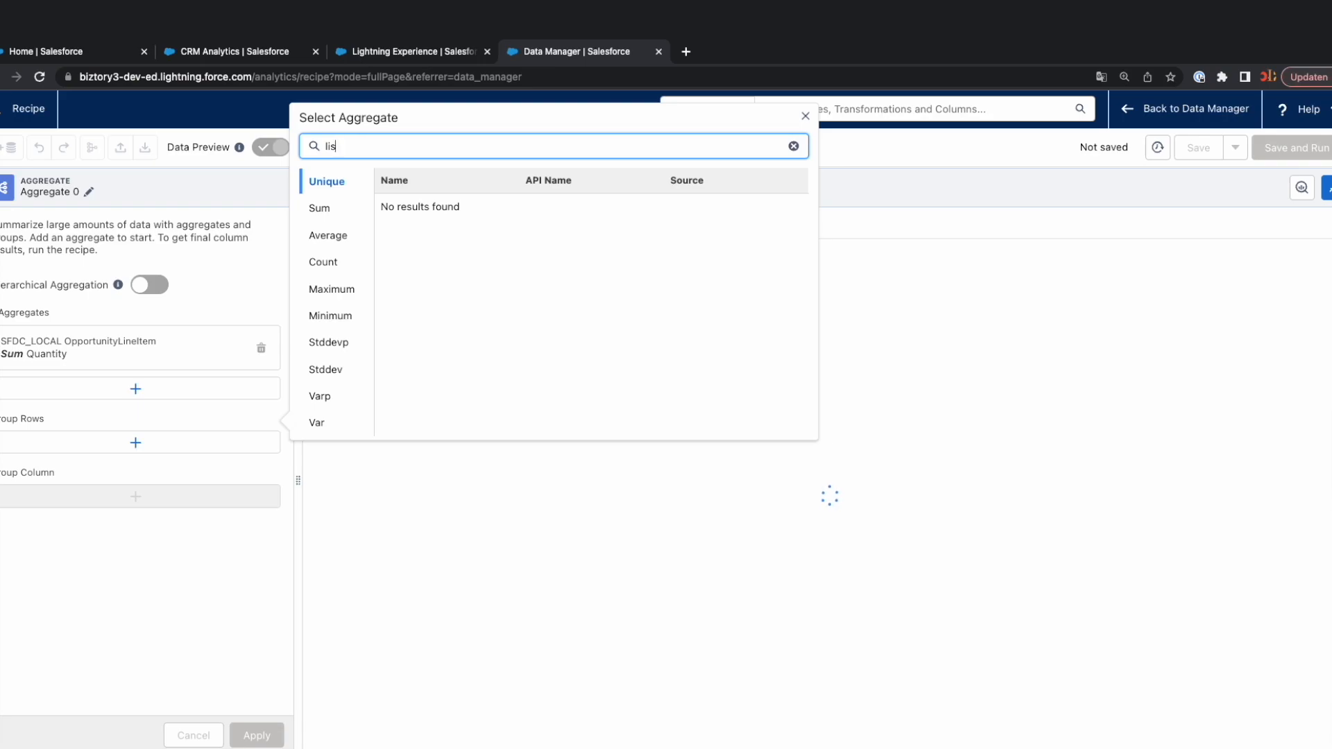
key(BackSpace)
key(BackSpace)
key(BackSpace)
text(pr)
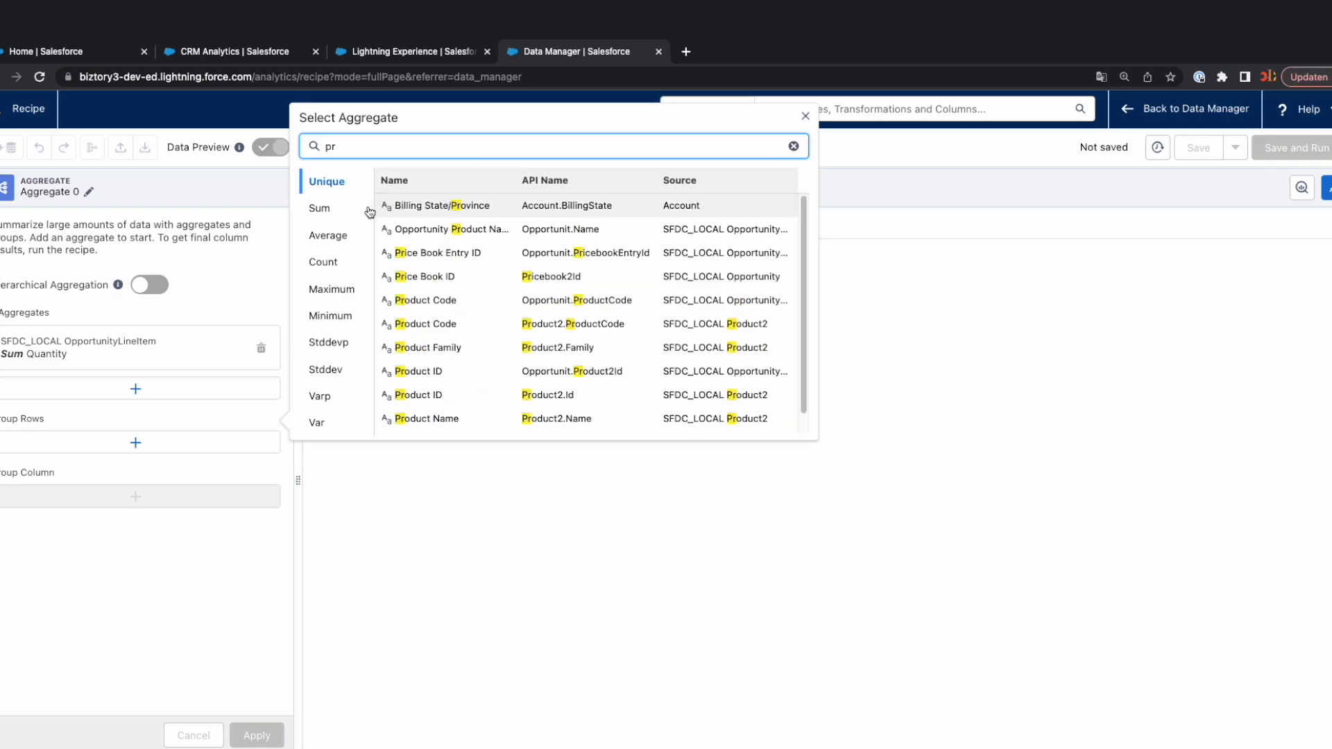
click(342, 208)
text(ice)
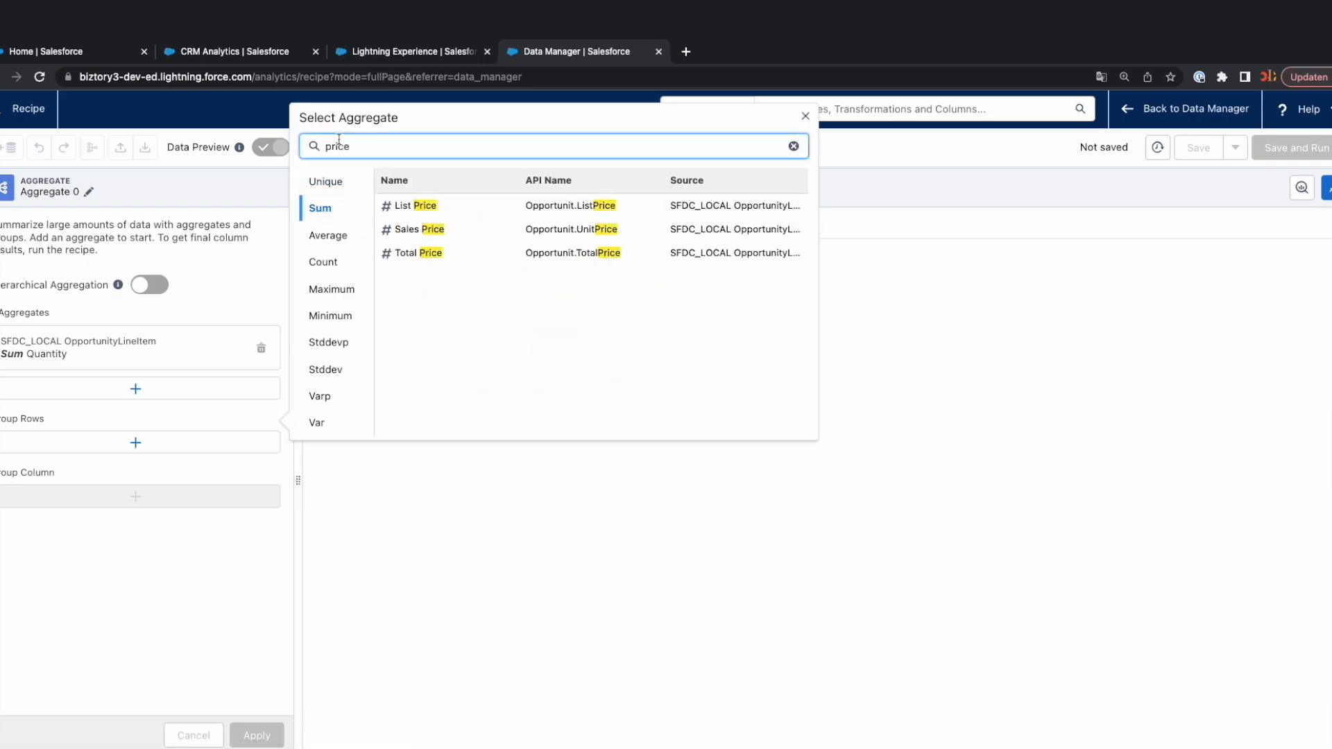
click(421, 207)
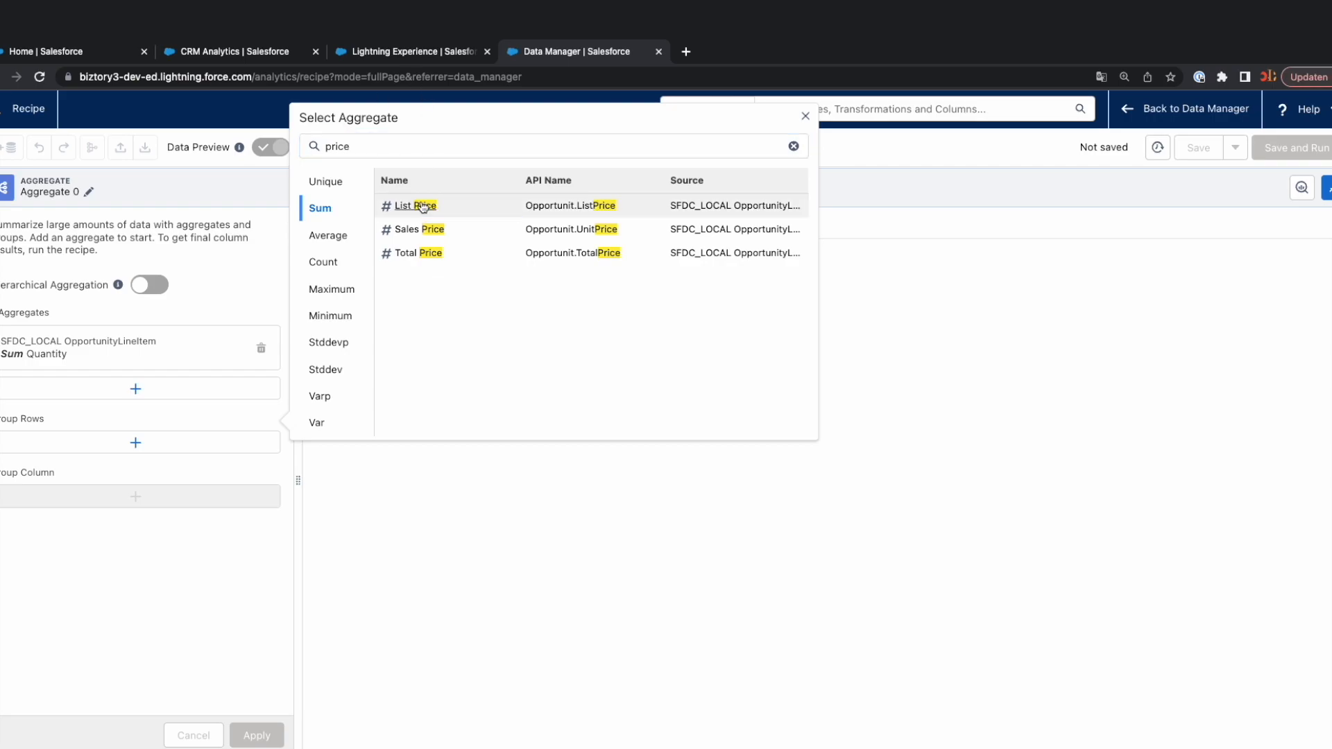
click(712, 433)
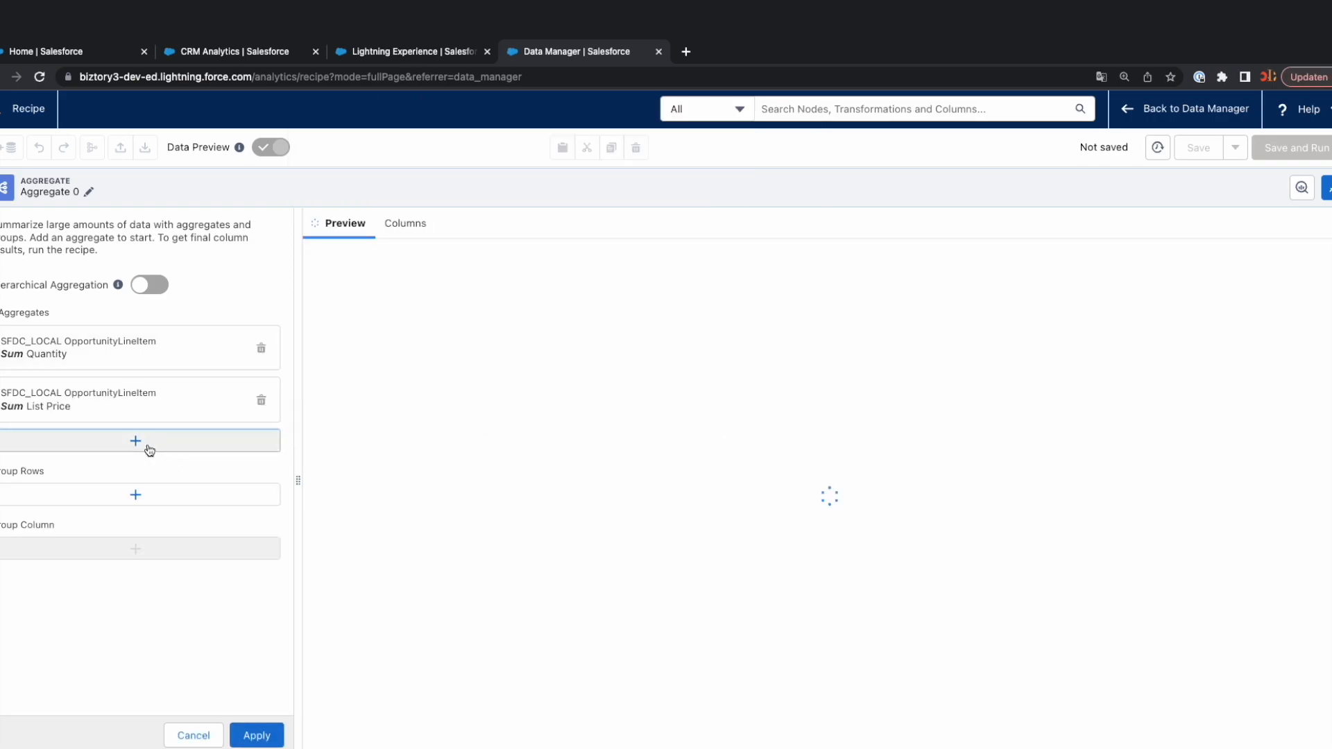
Add a Sum aggregate of the Sales Price column with its default column attributes.
click(149, 448)
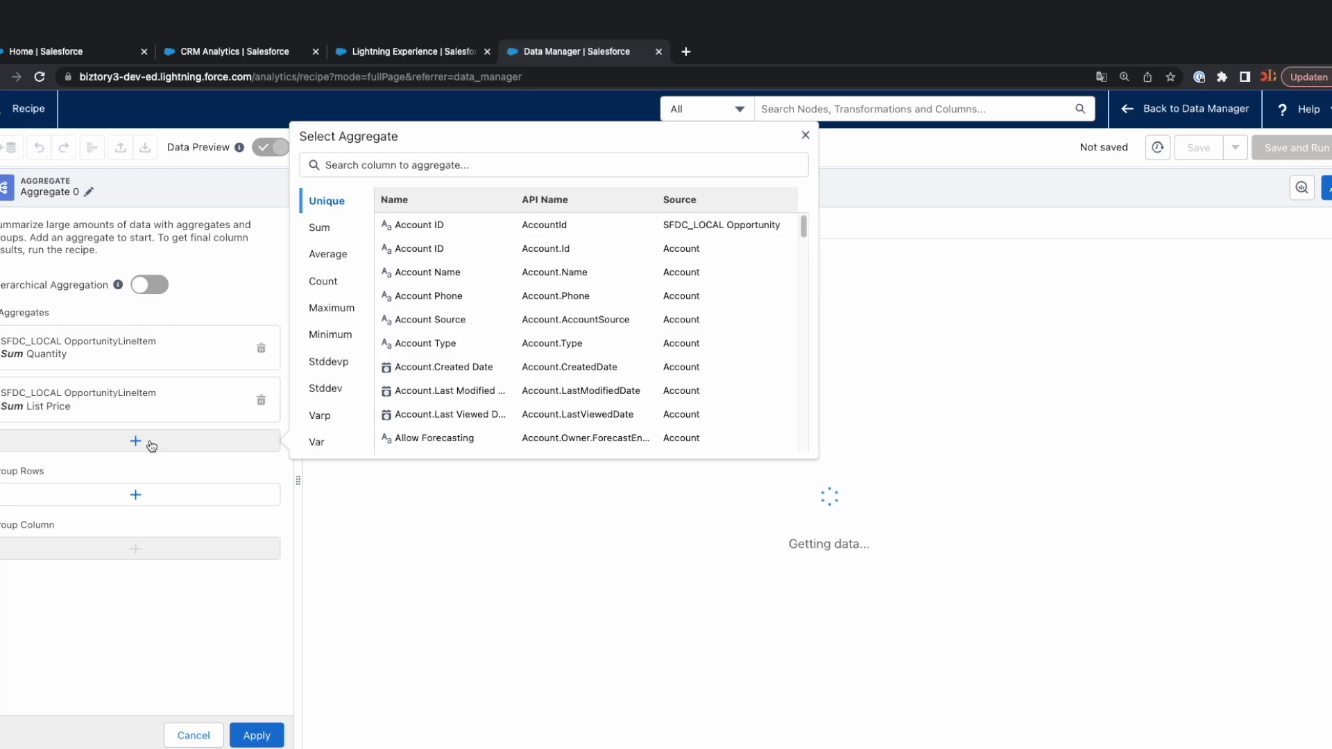
click(347, 169)
text(sales)
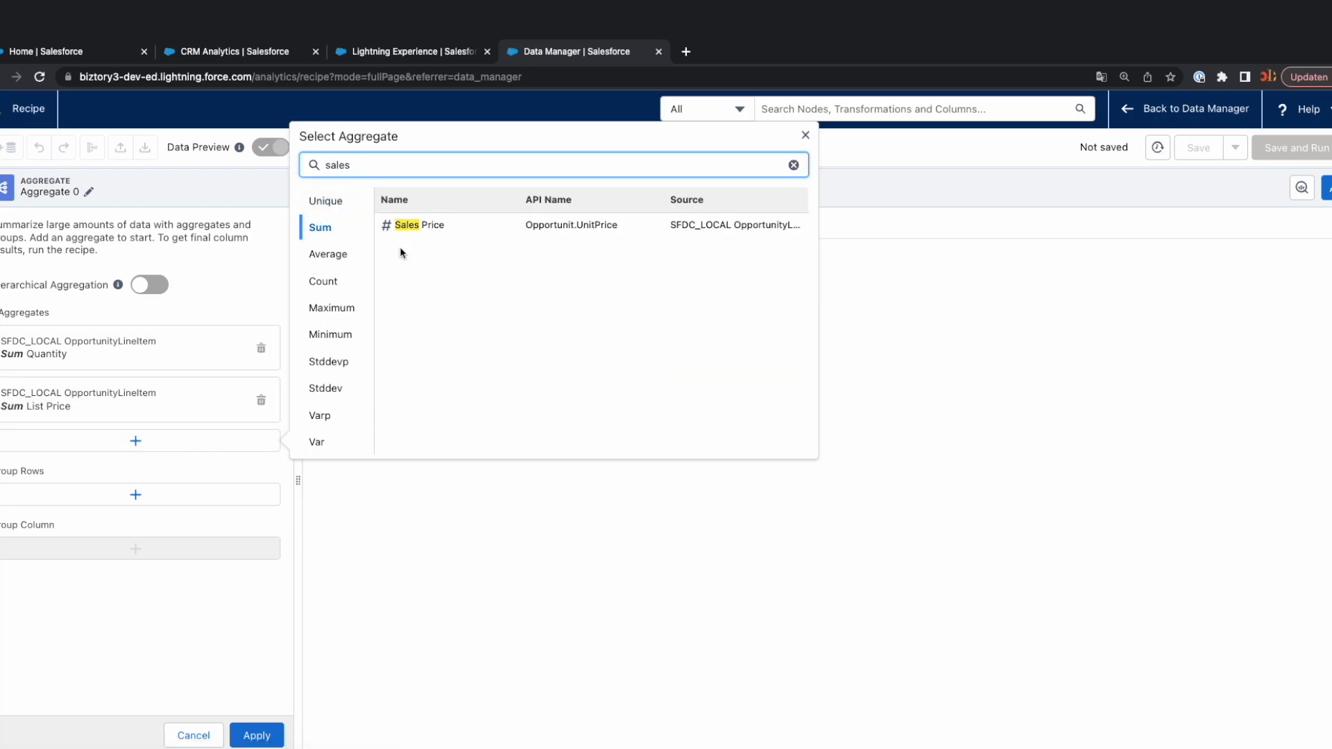
click(420, 233)
click(416, 225)
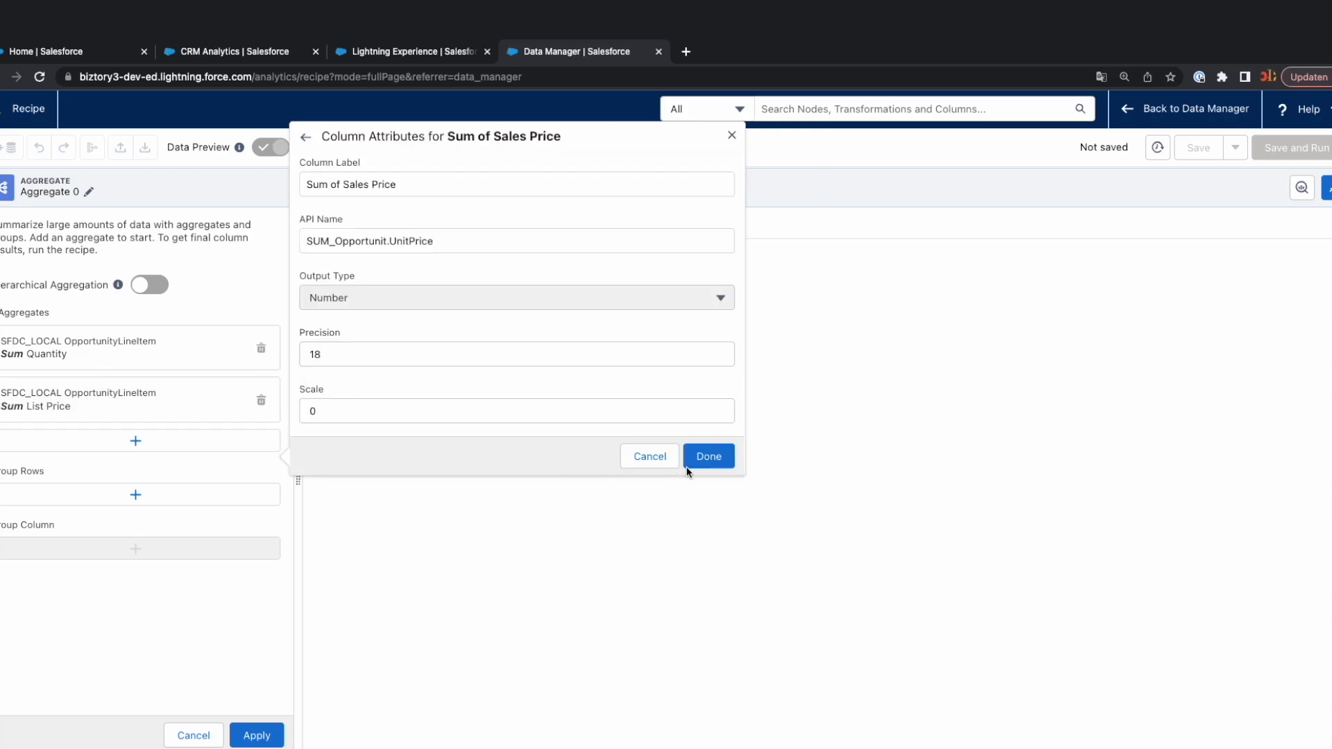
click(705, 456)
Add a Sum aggregate of the Total Price column with its default column attributes.
click(169, 505)
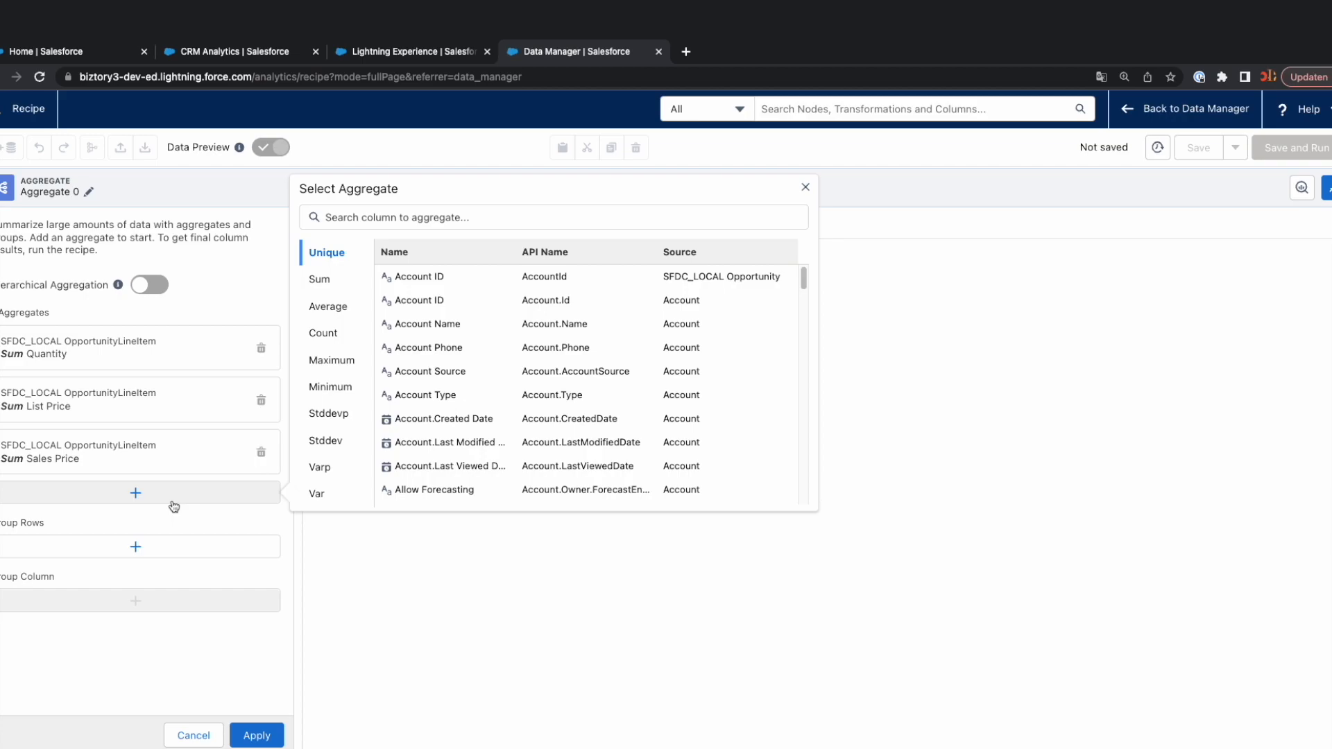
click(367, 229)
text(proice)
key(BackSpace)
key(BackSpace)
key(BackSpace)
key(BackSpace)
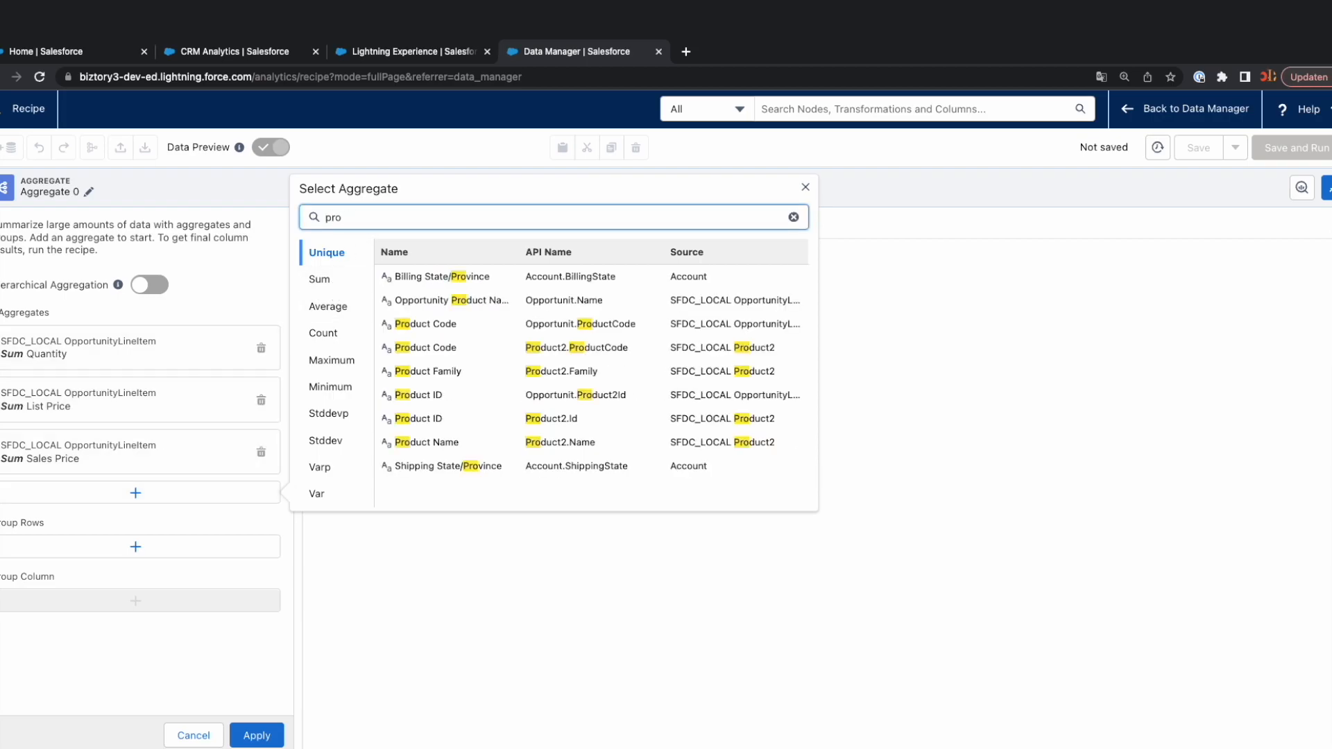
text(ice)
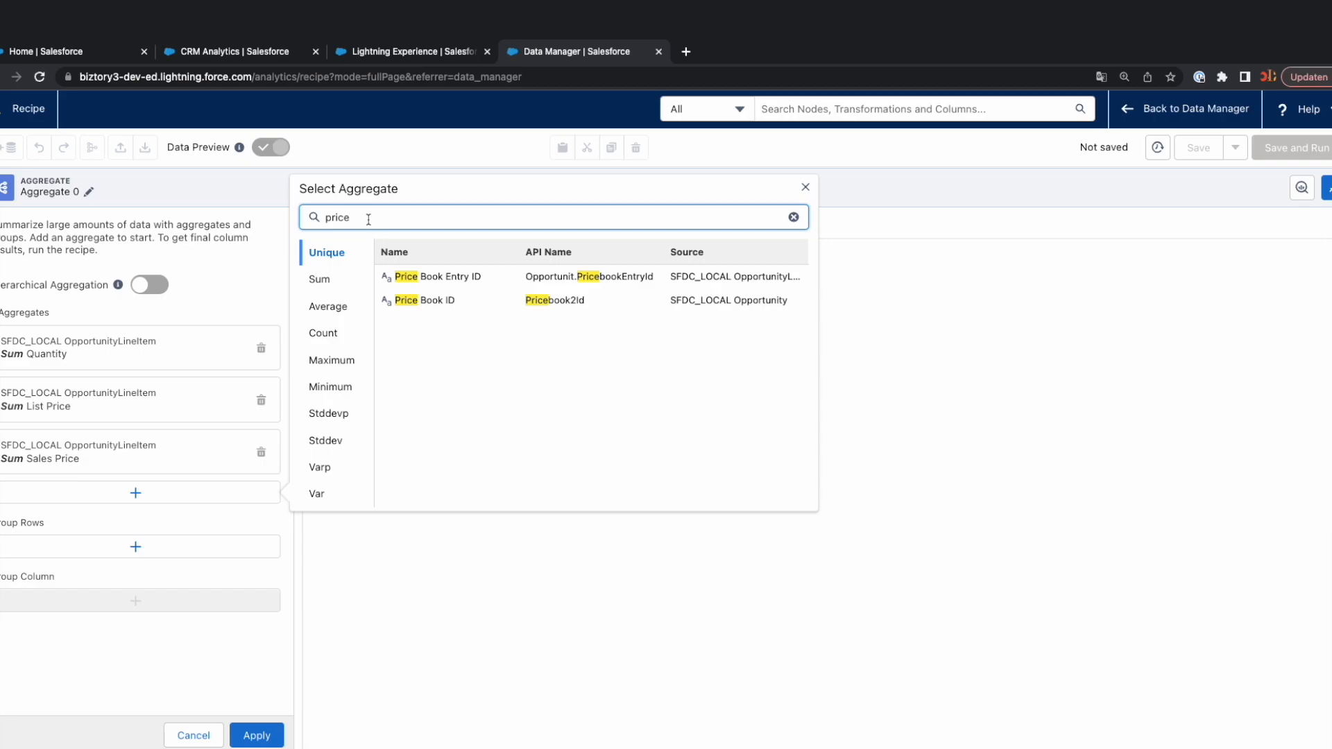
drag(366, 220, 279, 222)
text(tot)
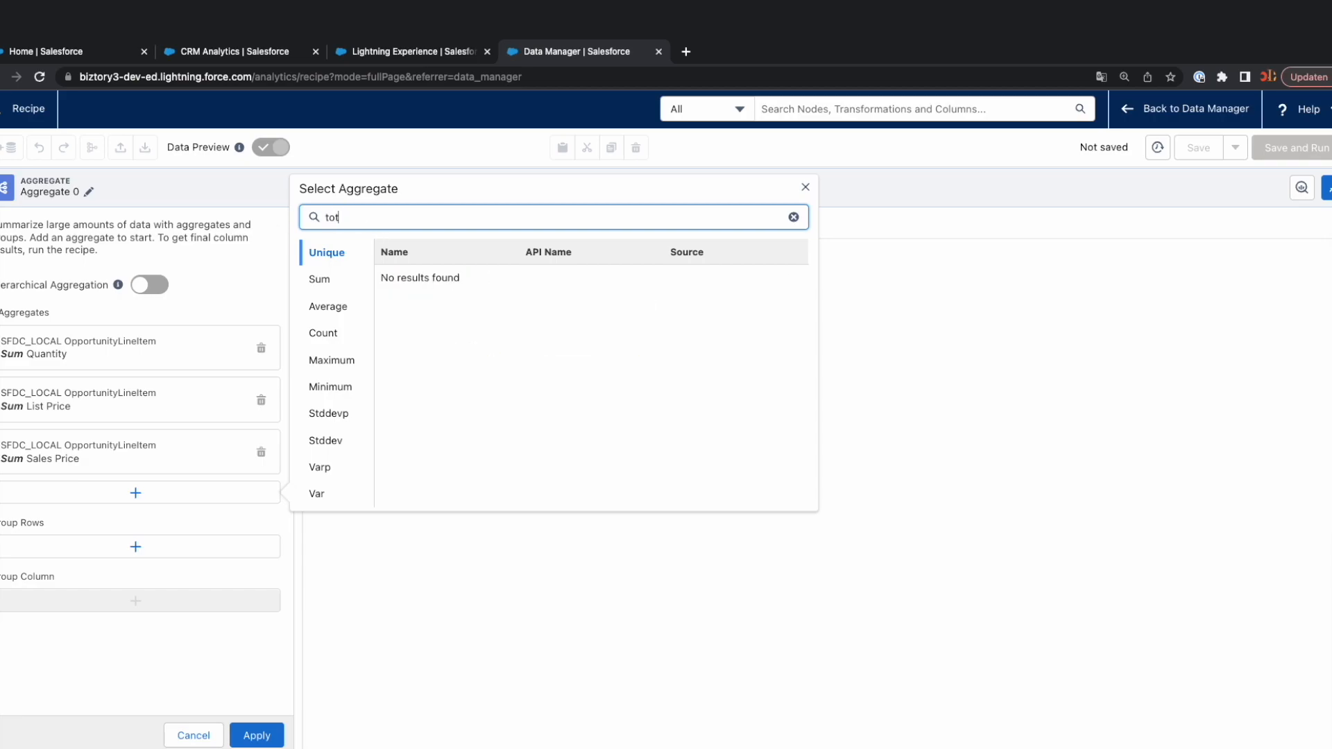
click(320, 278)
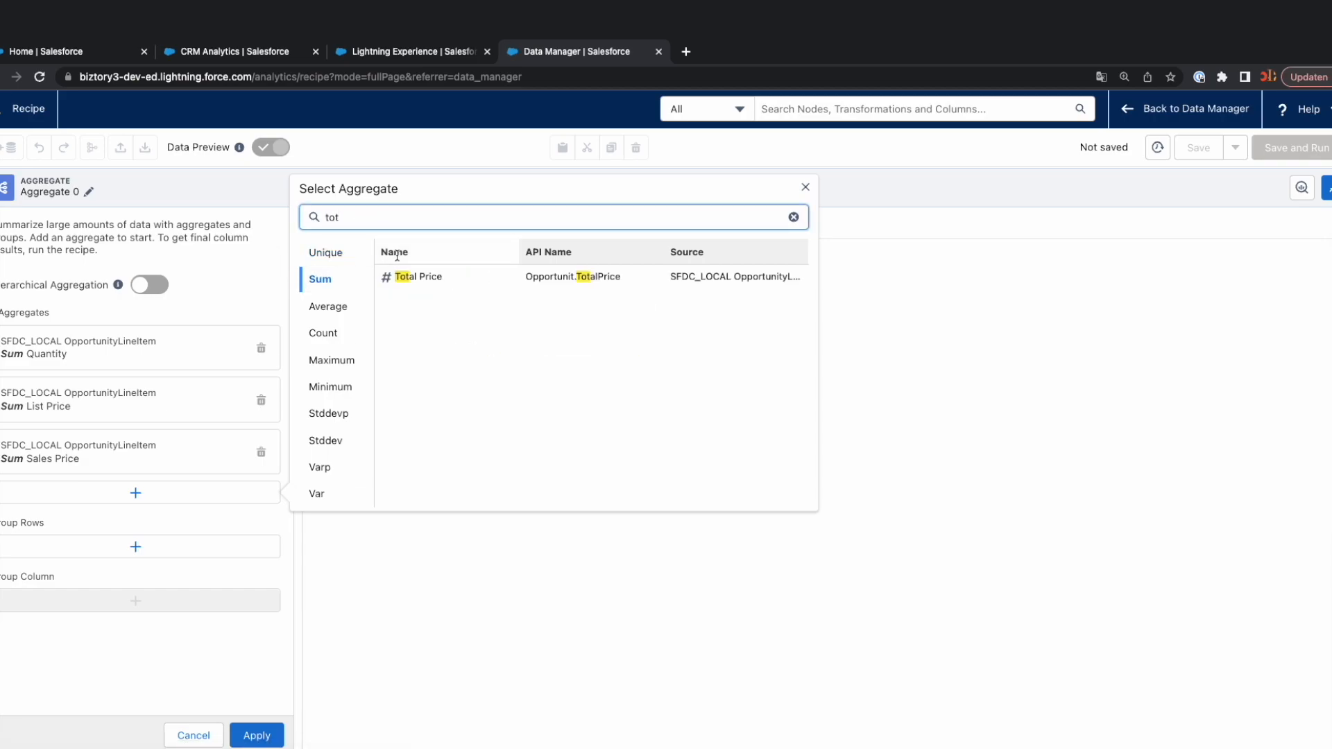
click(403, 278)
click(406, 281)
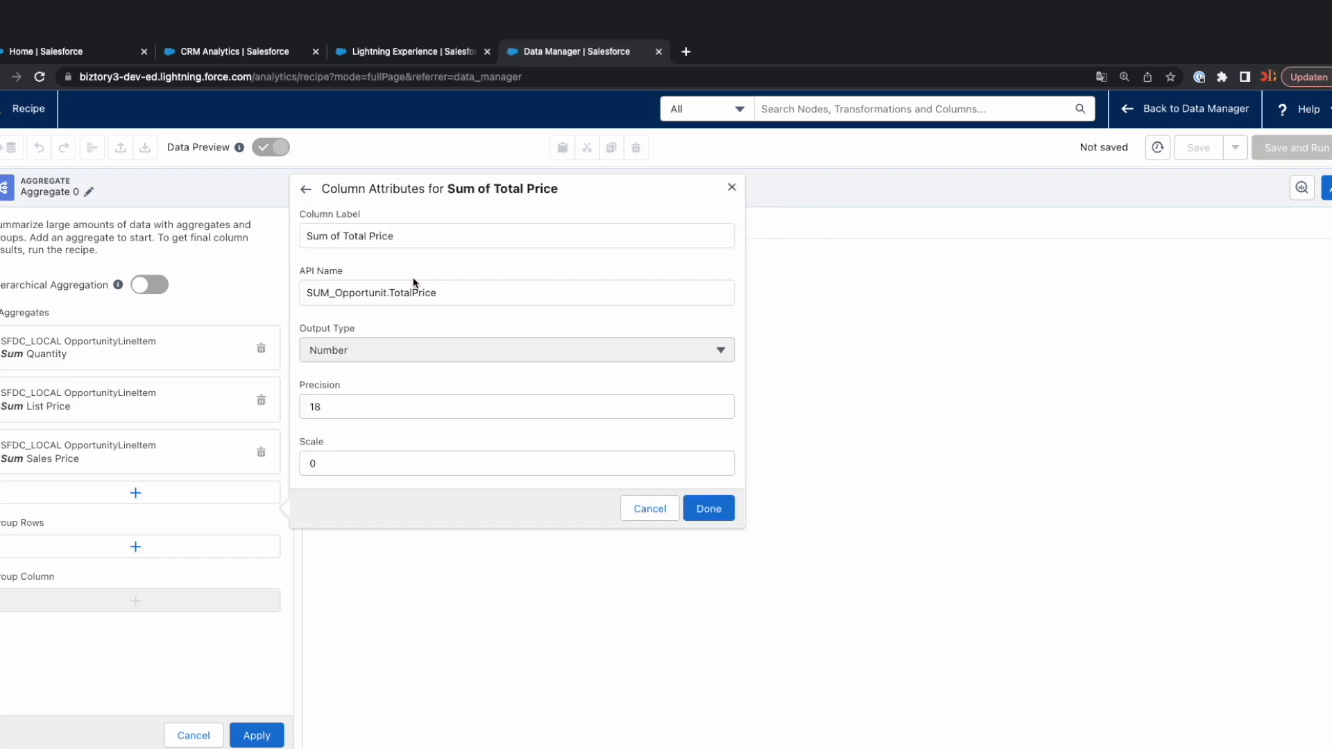
click(702, 510)
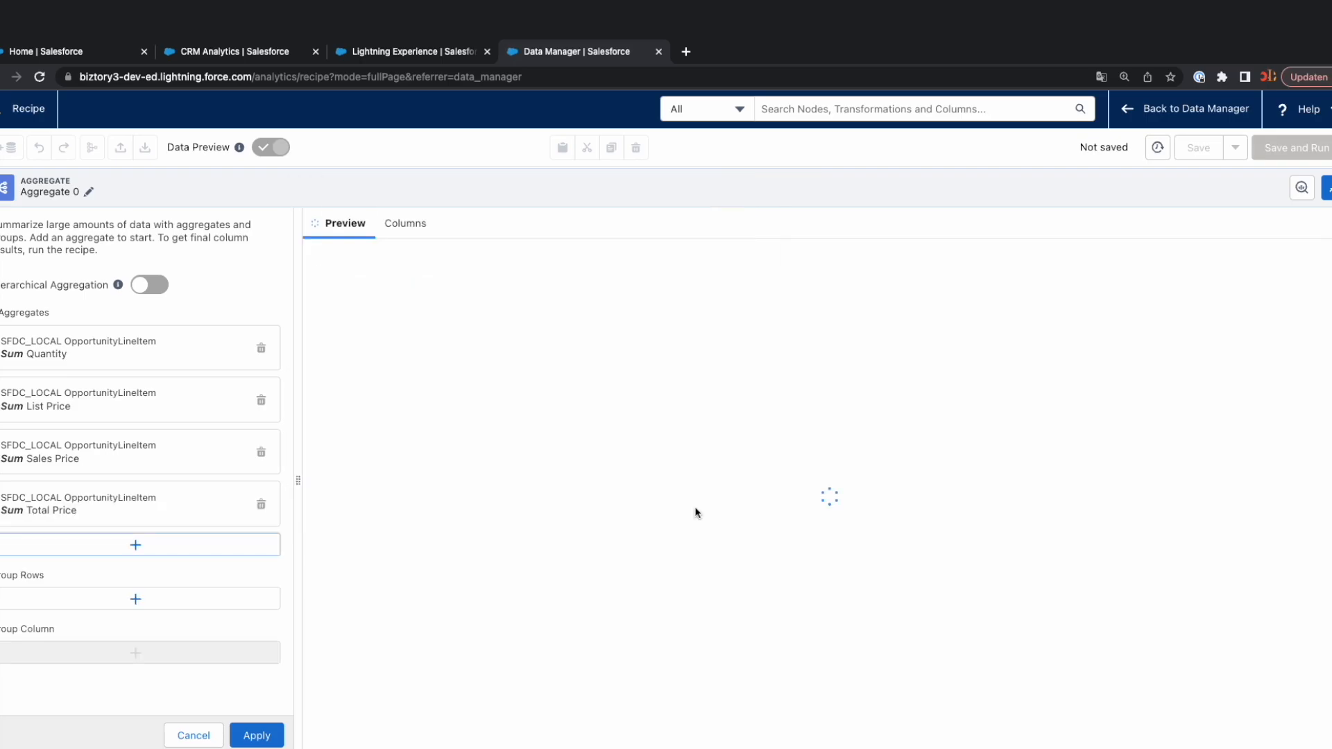
Group the aggregated rows by the account's Billing Country.
click(145, 602)
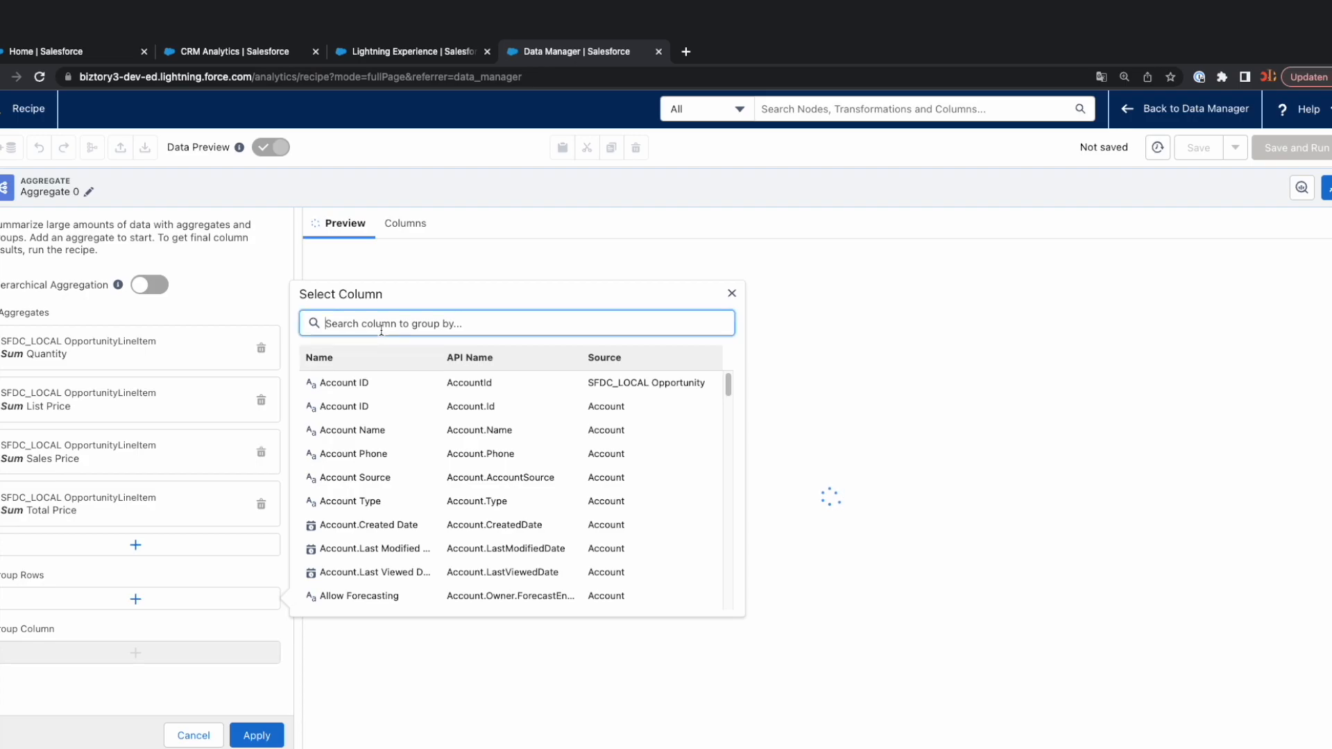
text(billi)
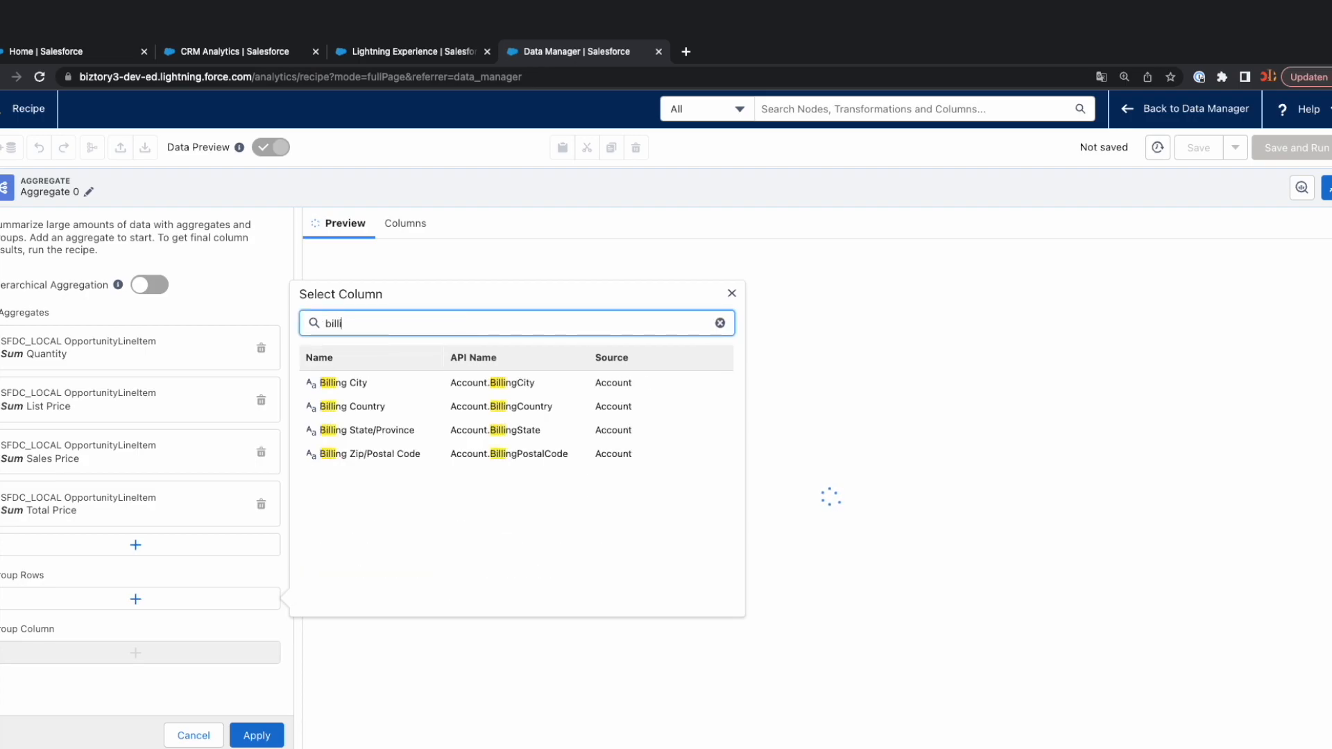
click(363, 411)
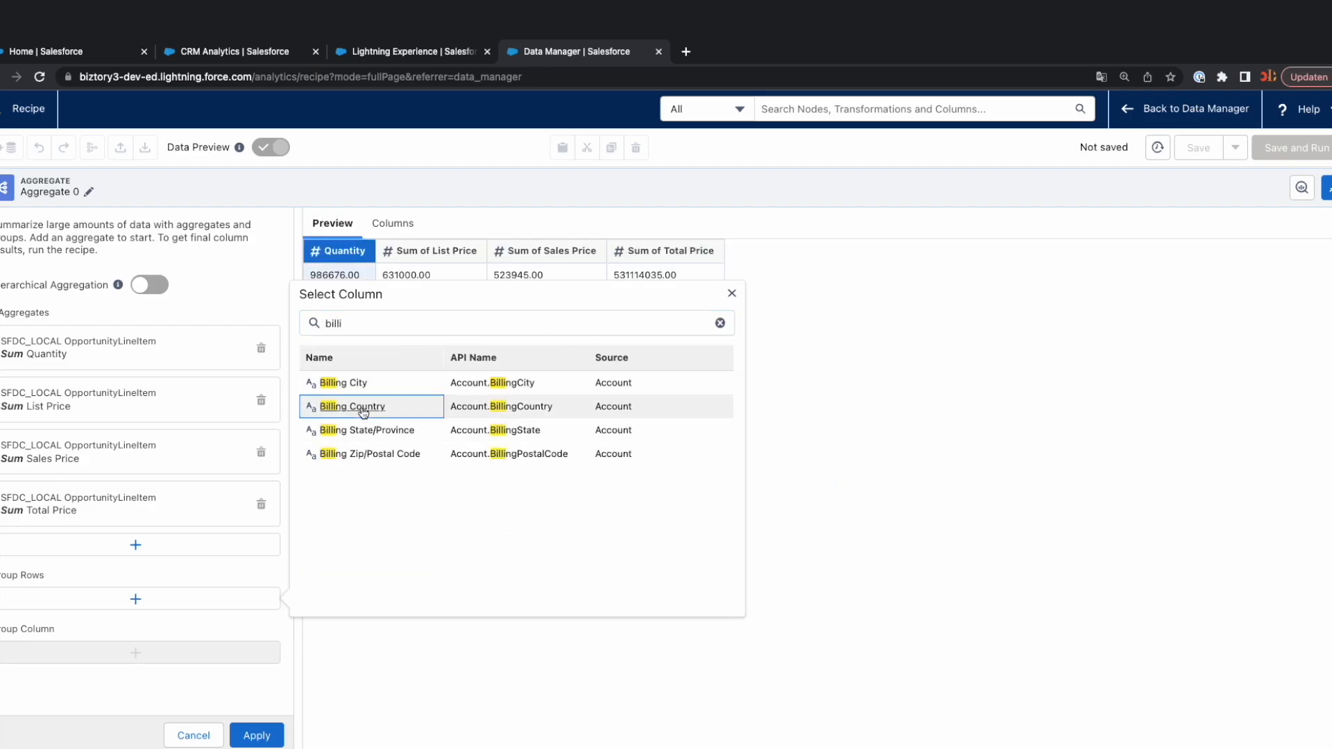
click(361, 412)
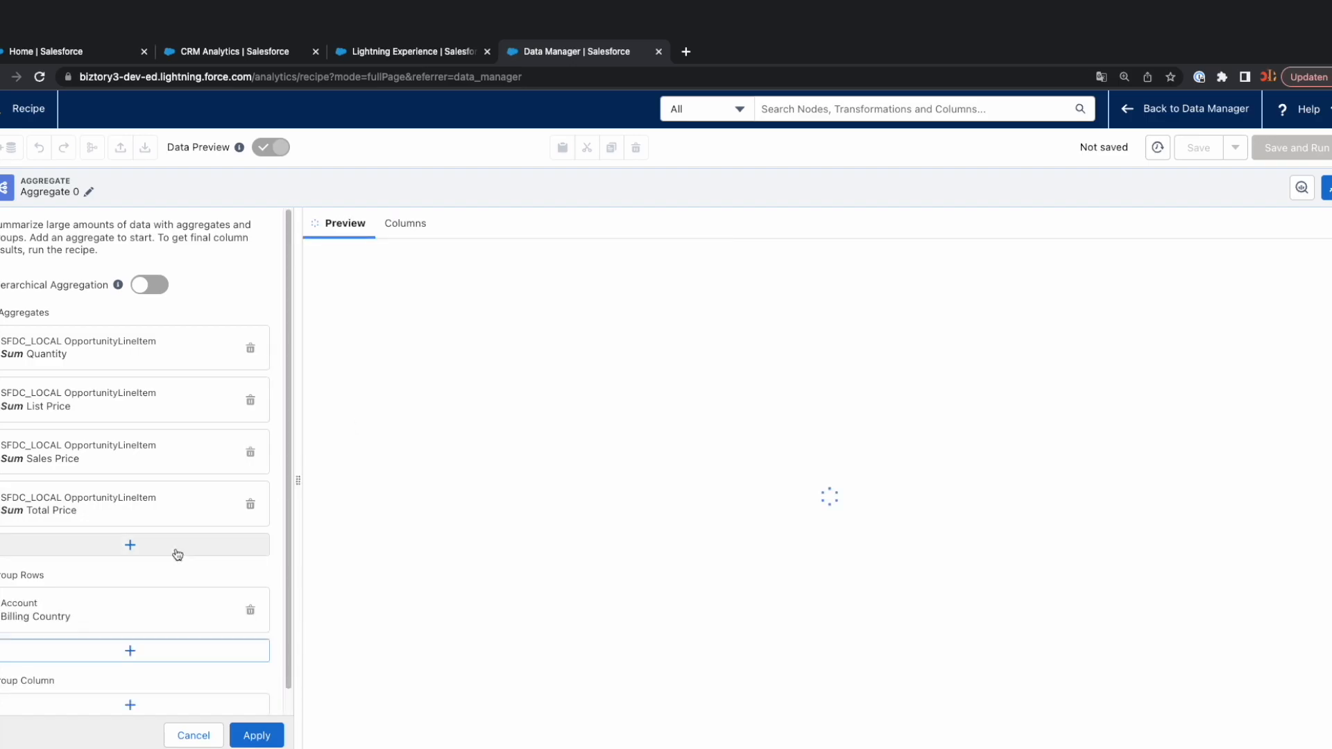
Add the derived Close Date Year column as a further row grouping in the aggregate.
scroll(166, 576, down, 1)
click(178, 627)
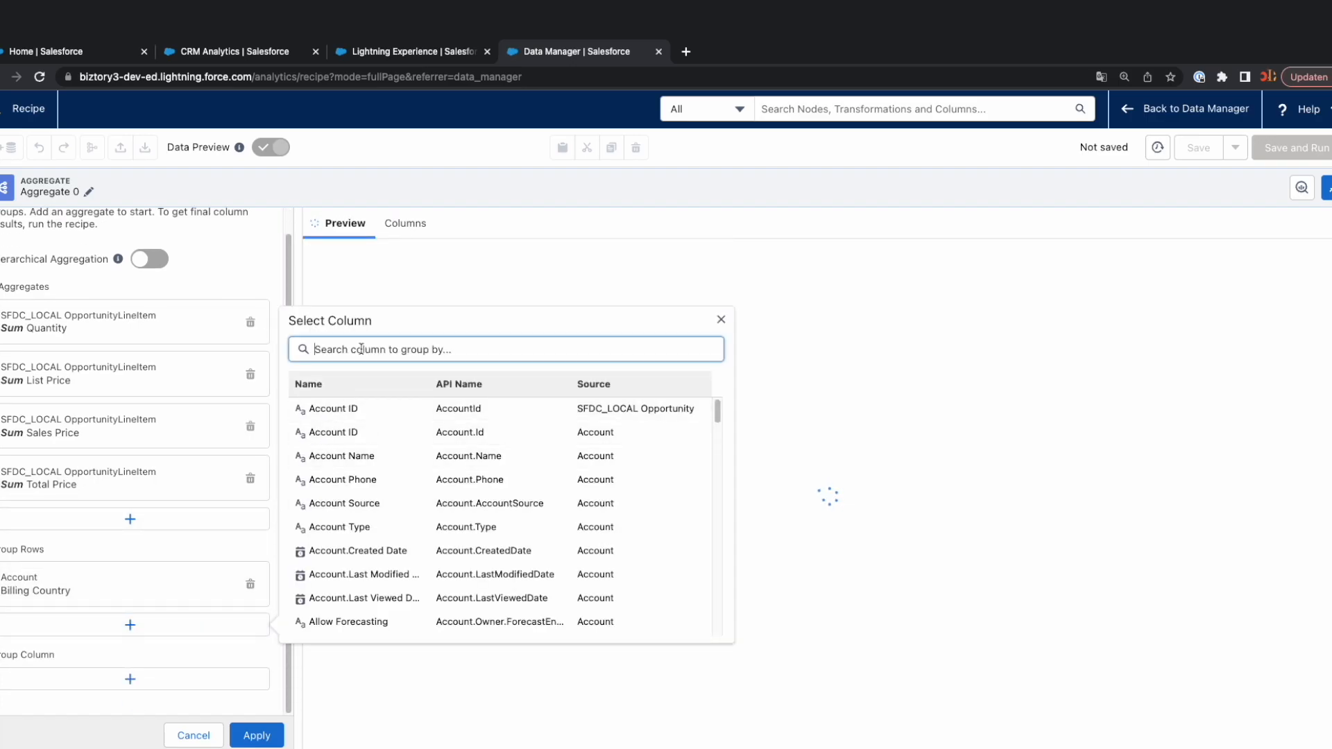
text(close)
click(365, 433)
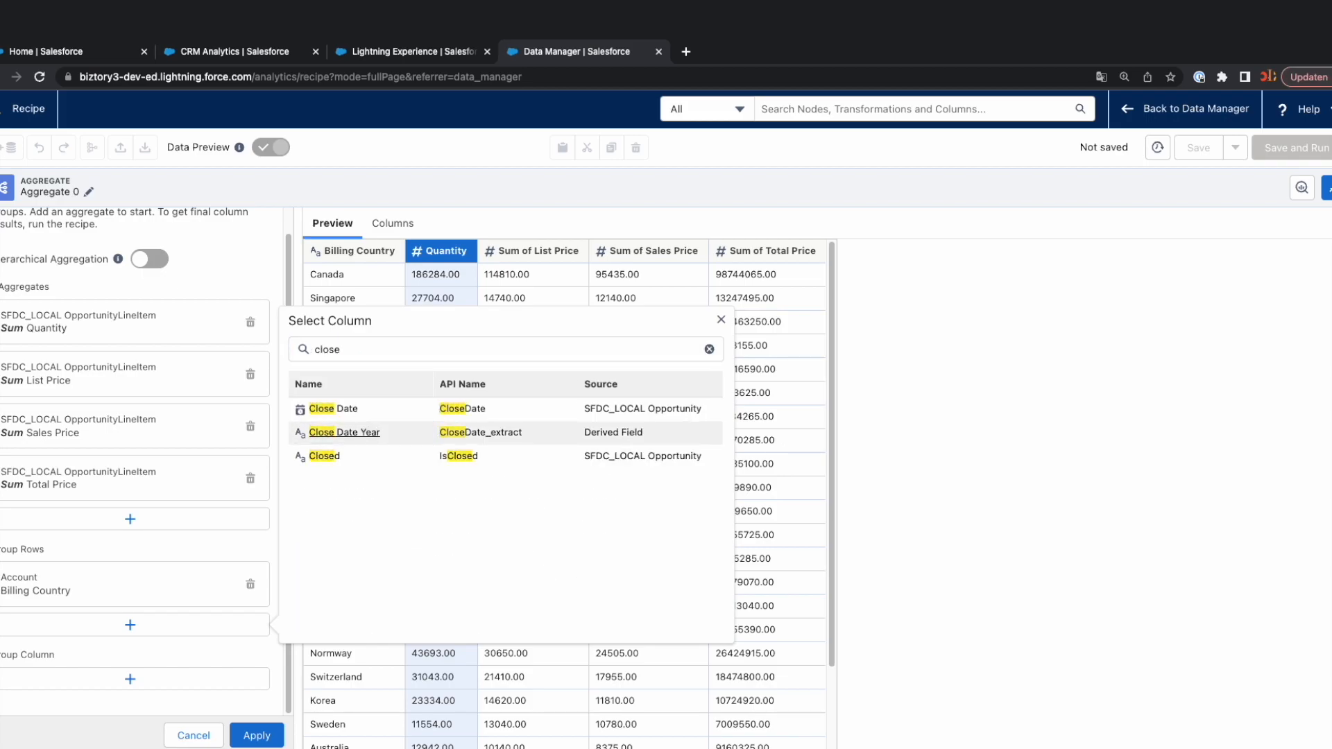
Add the Product Family column from Product2 to the aggregate's row groupings.
scroll(160, 639, down, 2)
click(161, 628)
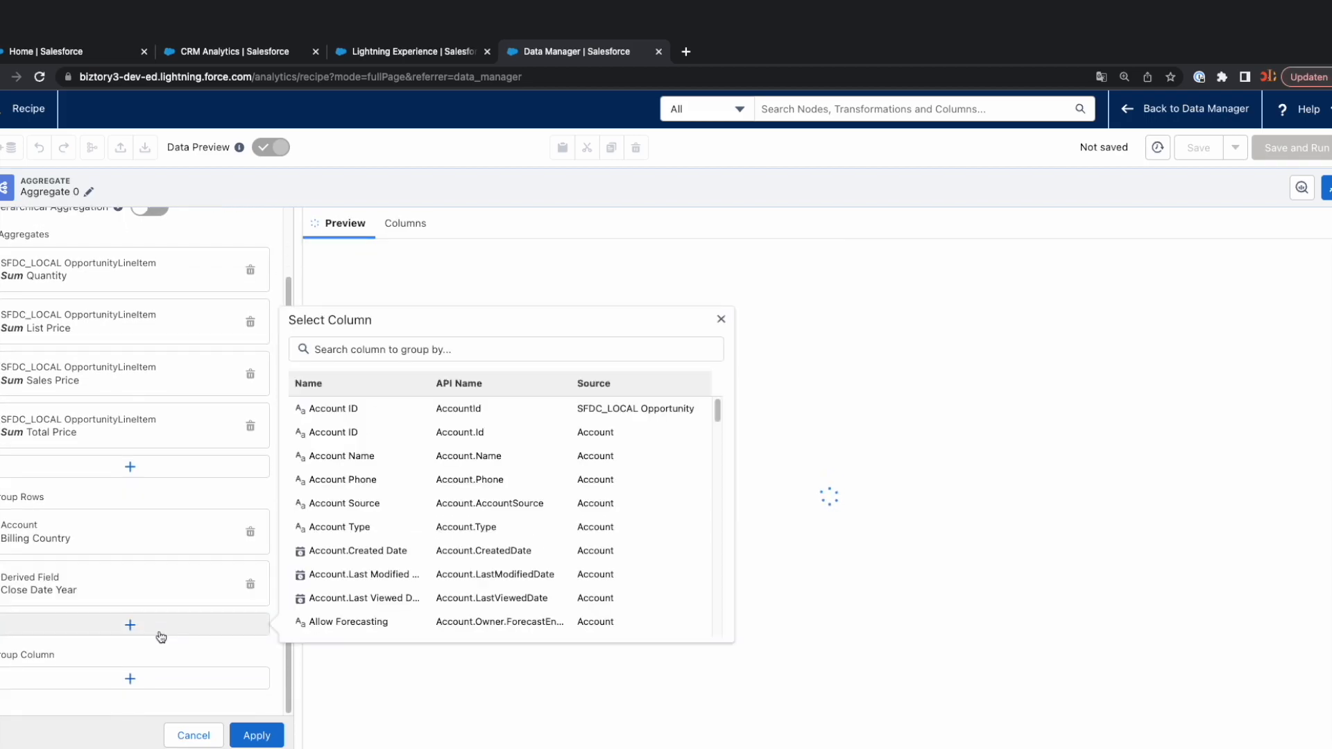
click(344, 352)
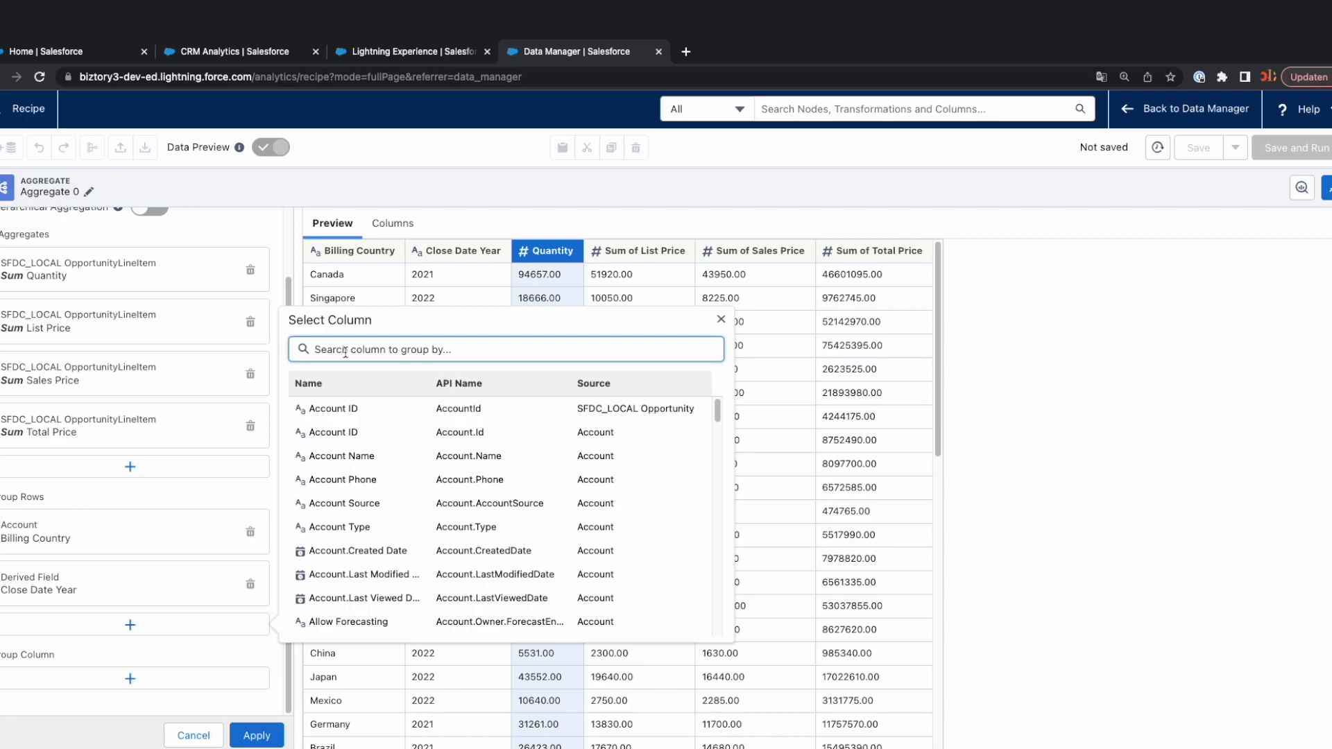
text(prod)
click(332, 480)
Add the Product Name column from Product2 to the aggregate's row groupings.
scroll(178, 559, down, 2)
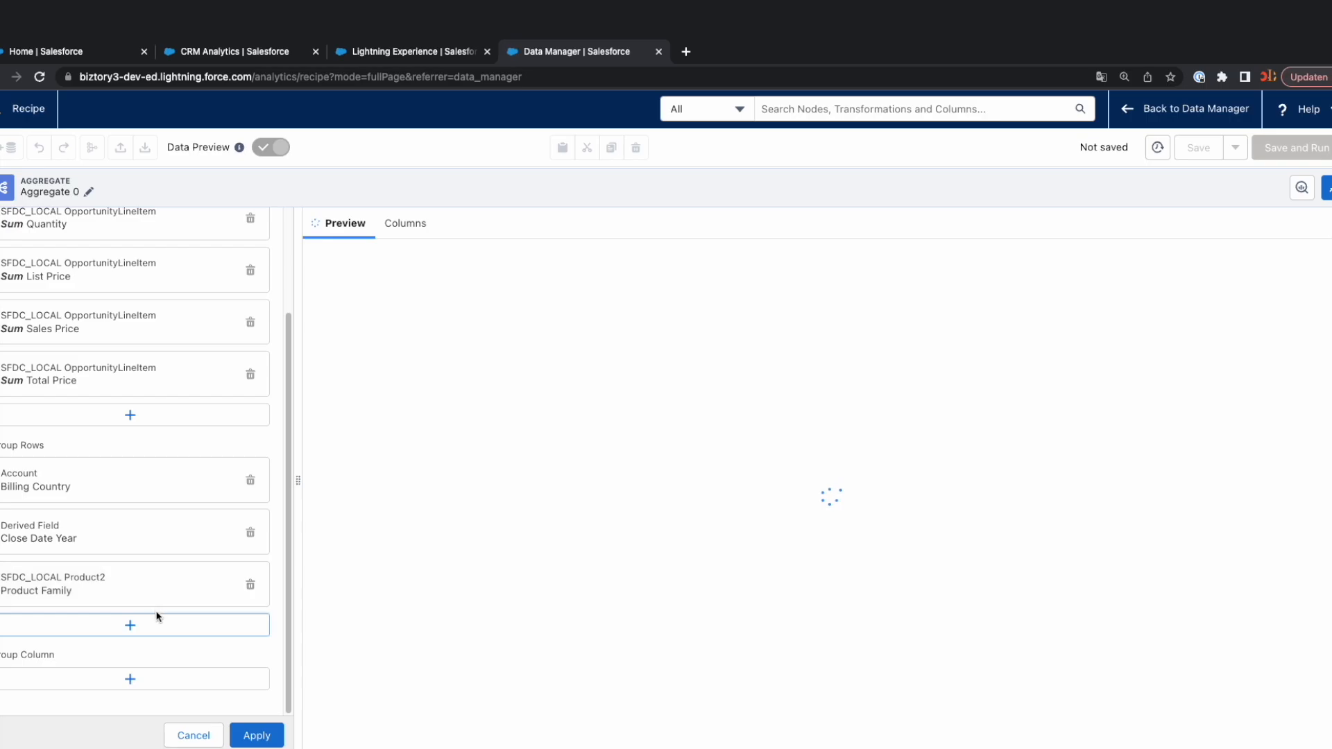
click(167, 619)
click(341, 352)
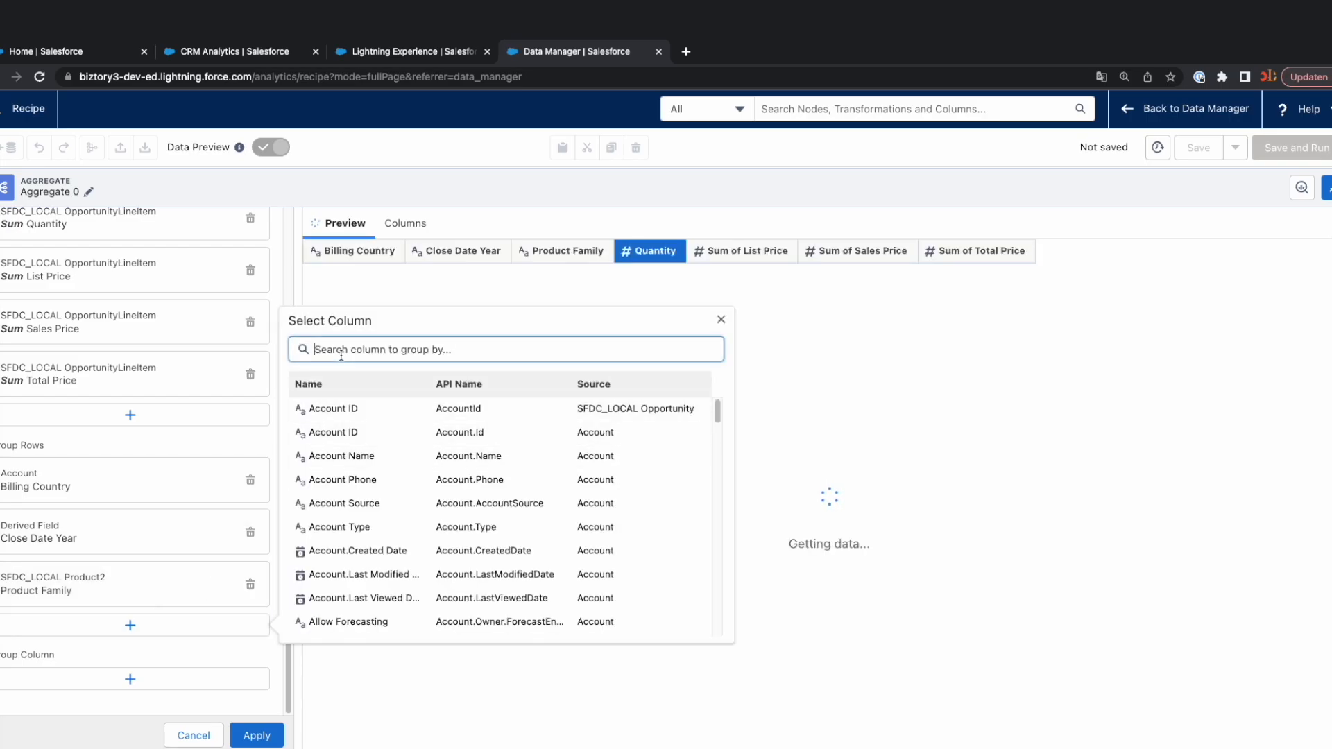
text(prod)
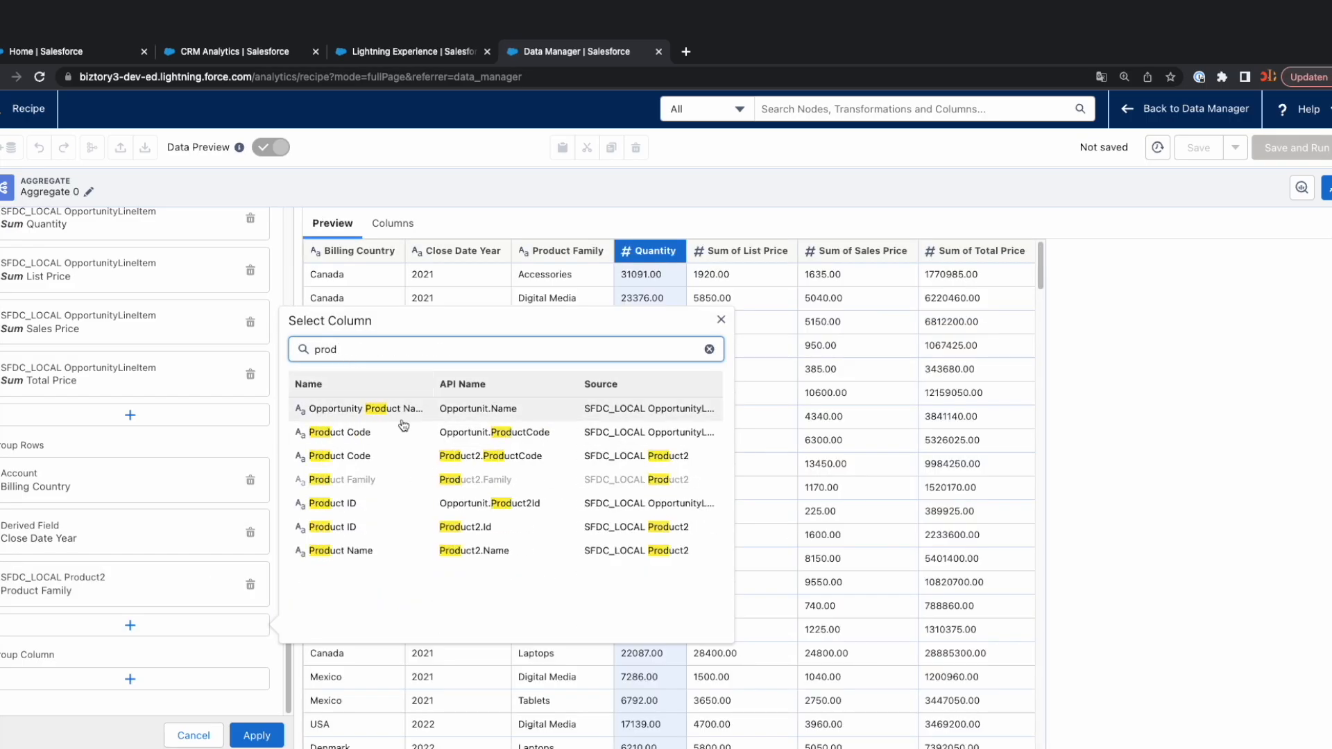
click(347, 553)
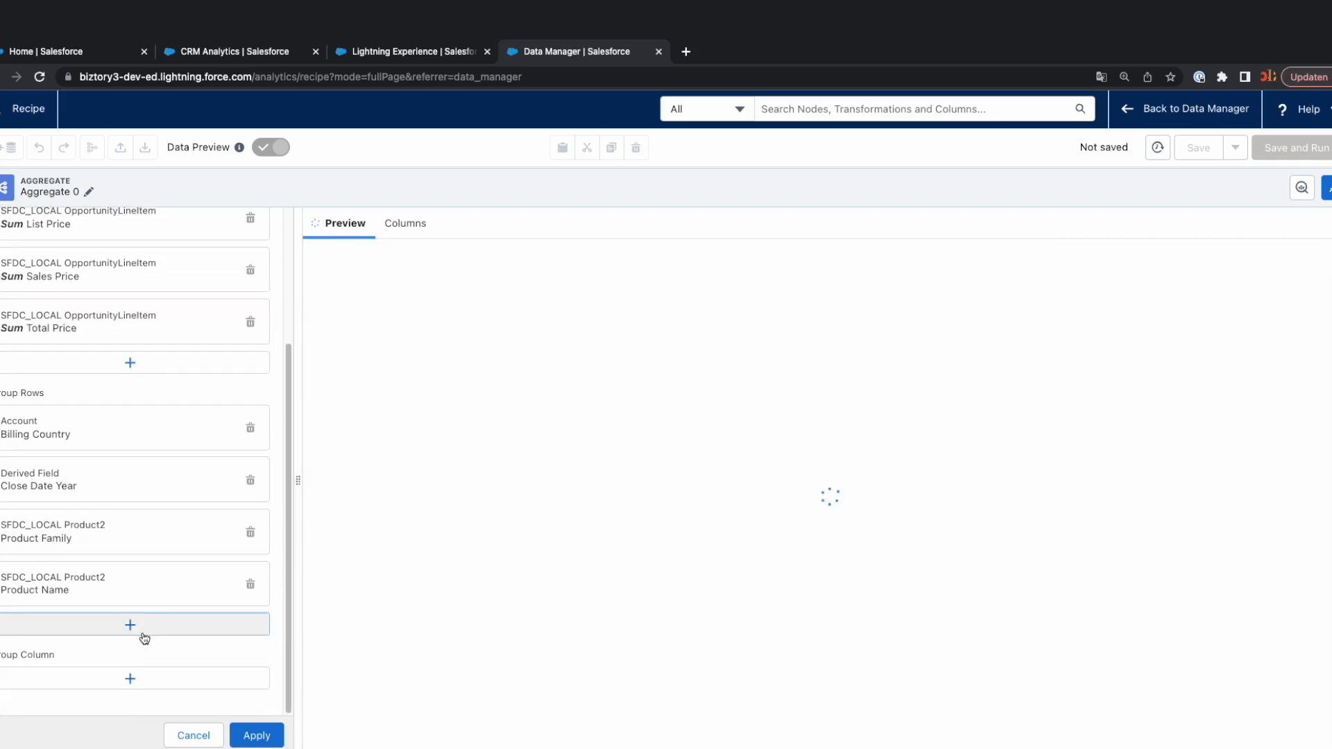
Add the Opportunity Type column to the row groupings and apply the aggregate node's settings.
click(144, 635)
click(331, 350)
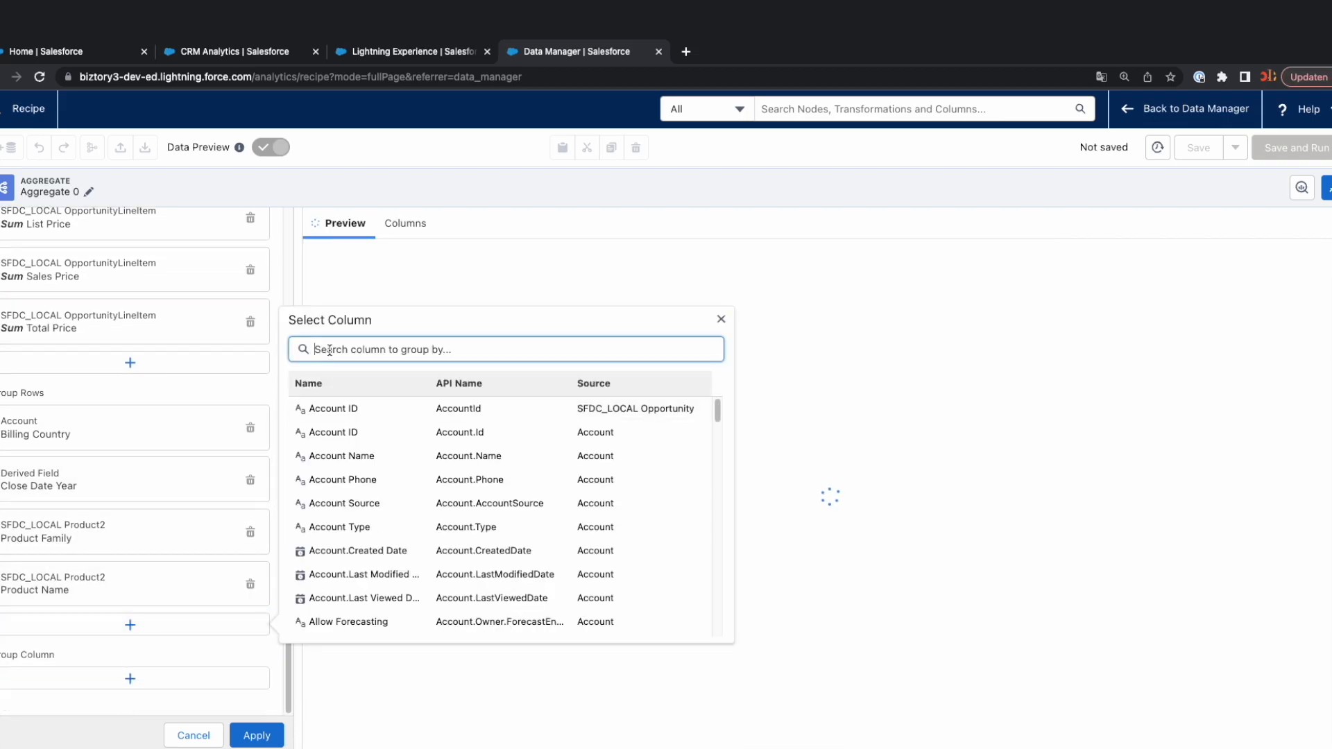
text(opp)
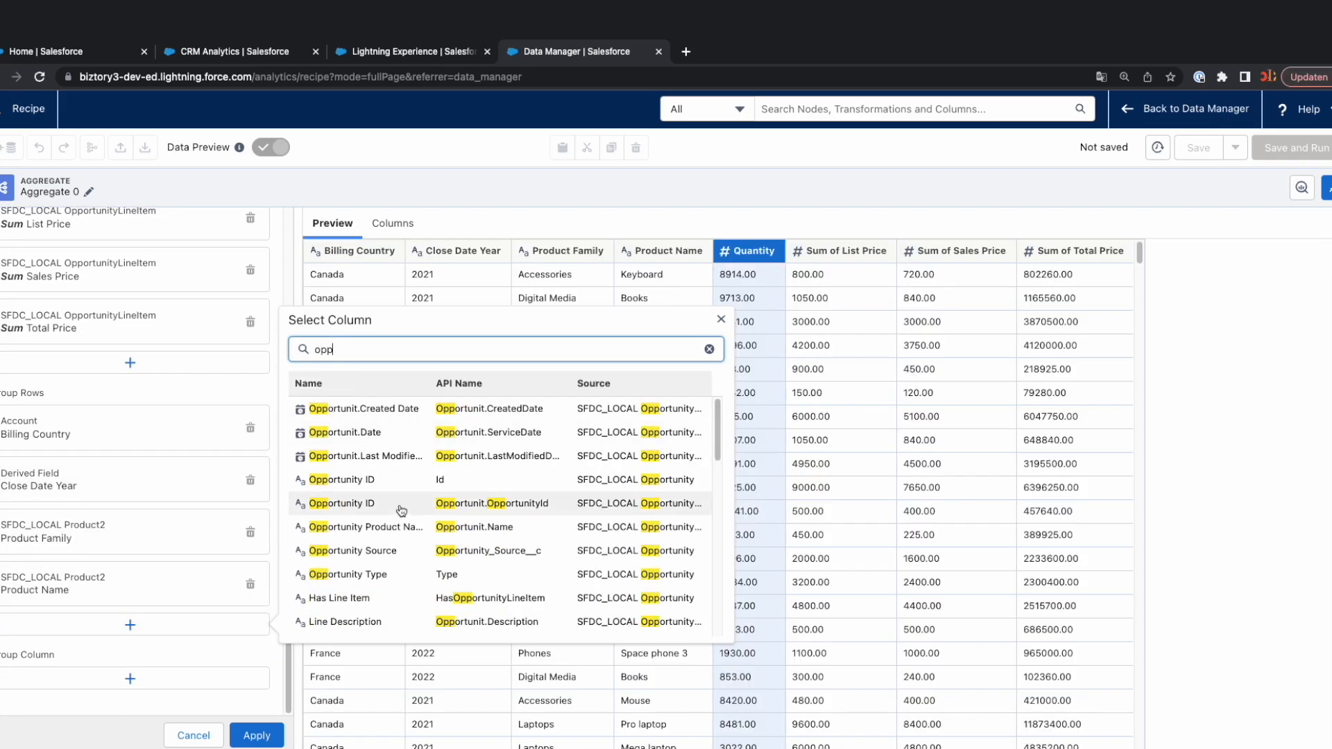
text(o)
click(360, 576)
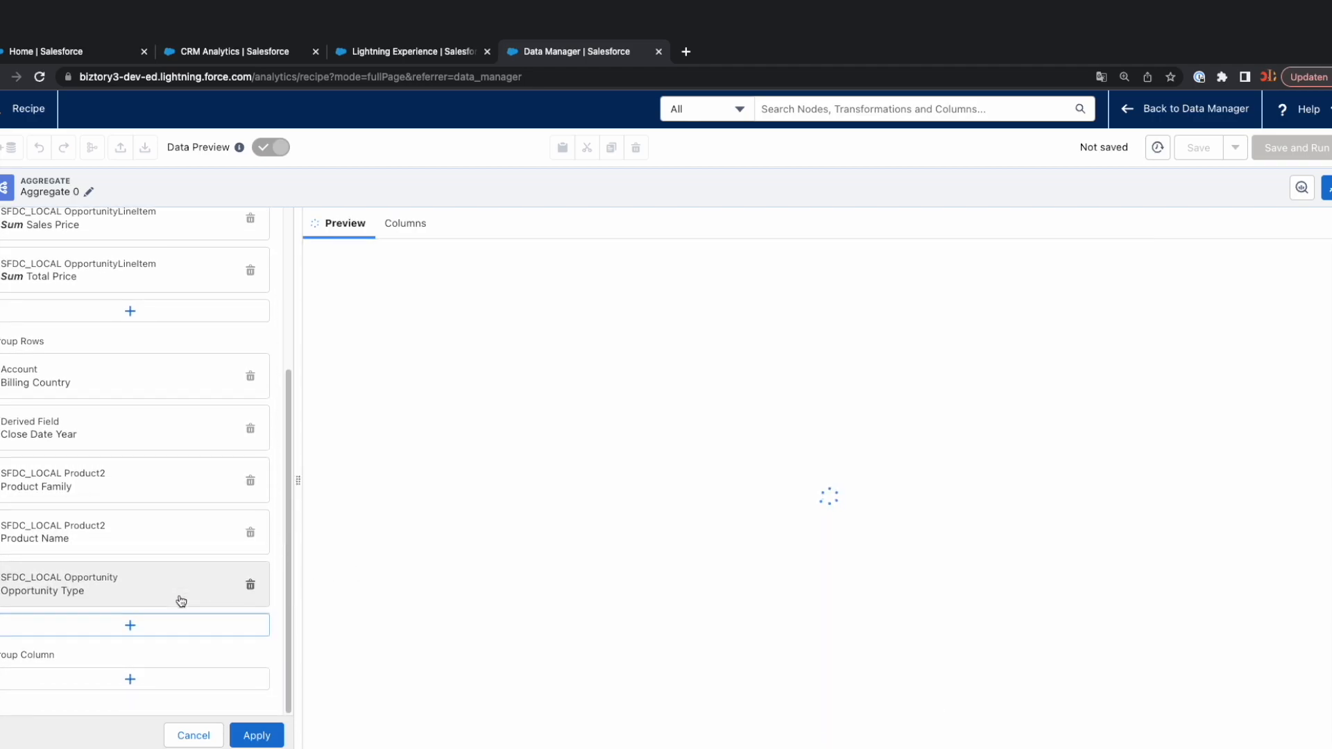
click(257, 736)
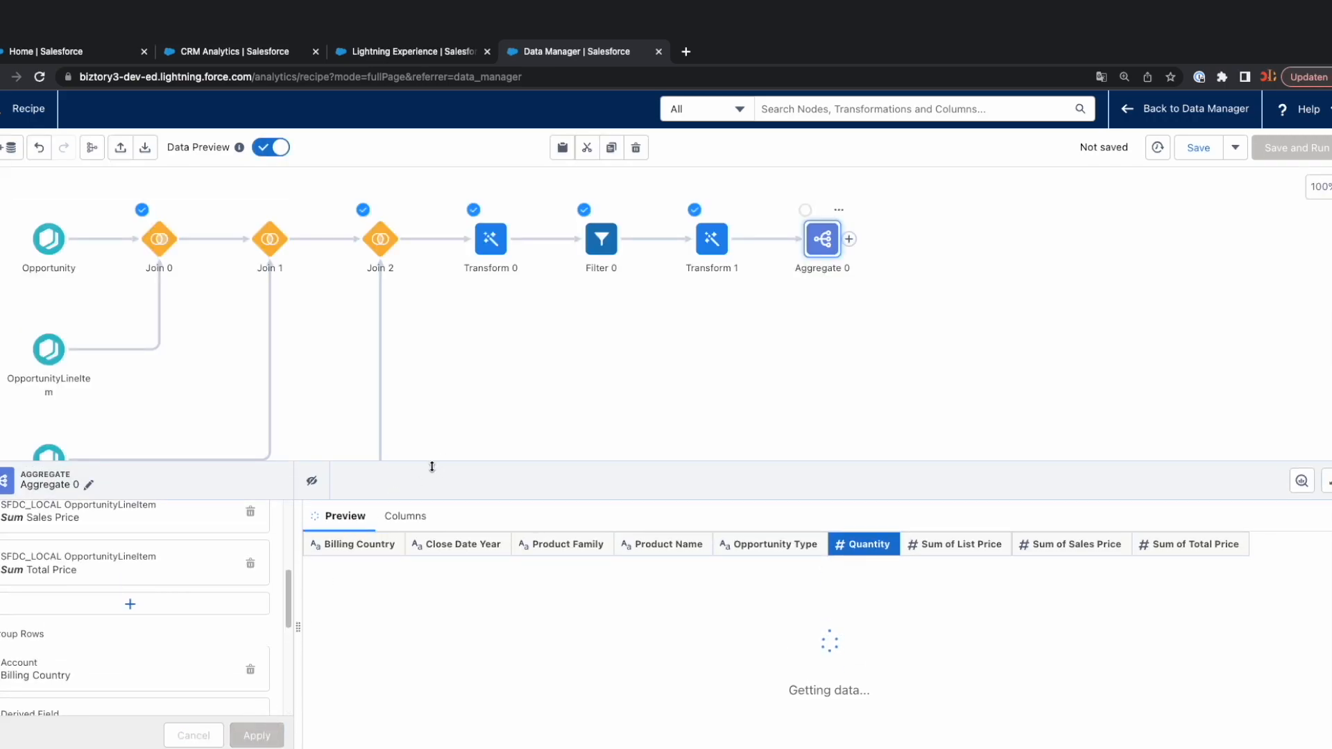
drag(548, 462, 628, 287)
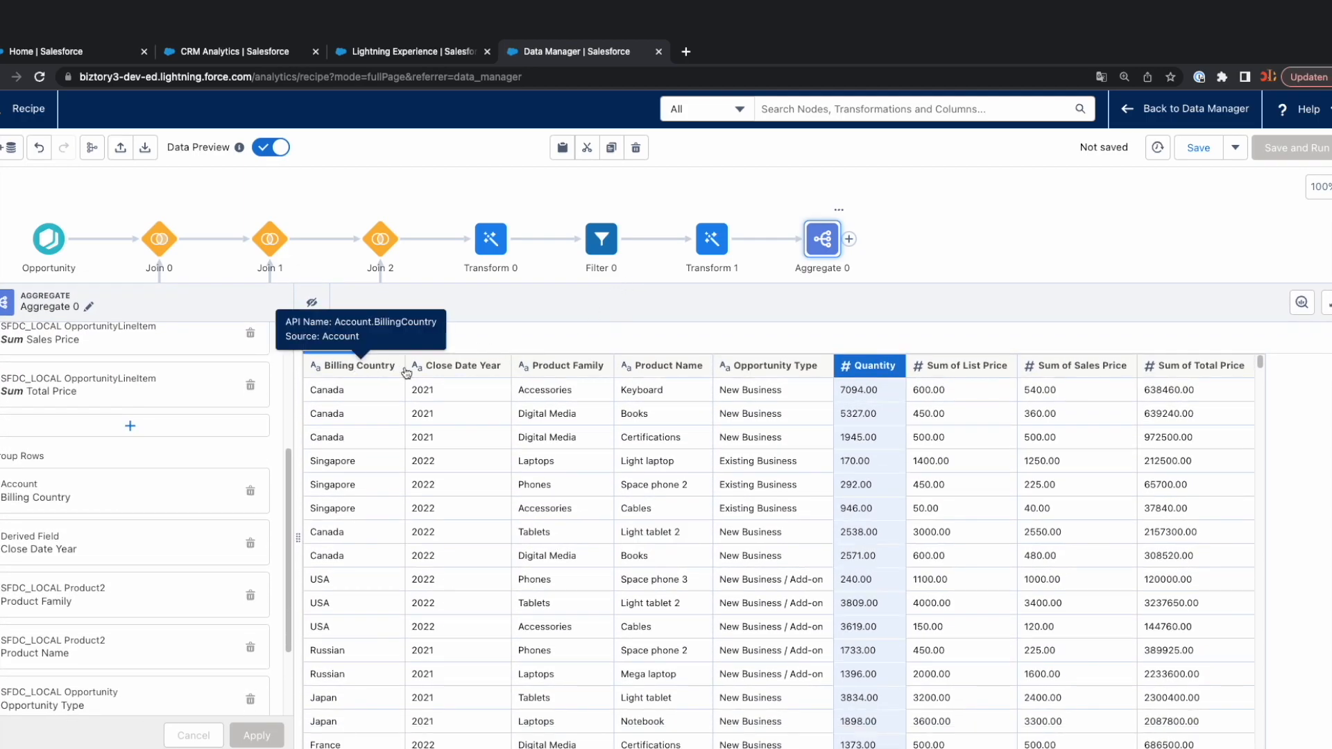